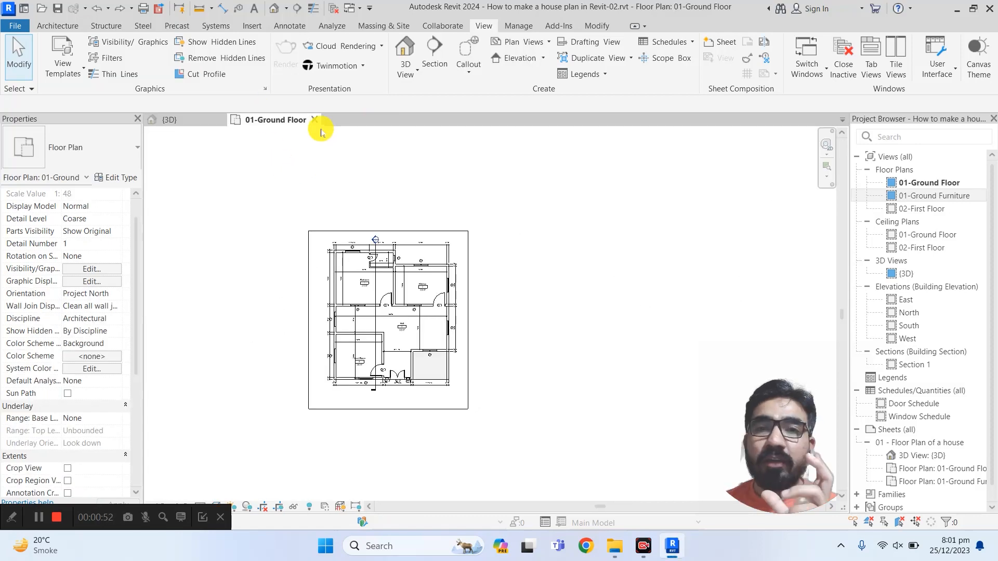
Close the 01-Ground Floor plan view and hide the Levels category in the 3D view
click(317, 123)
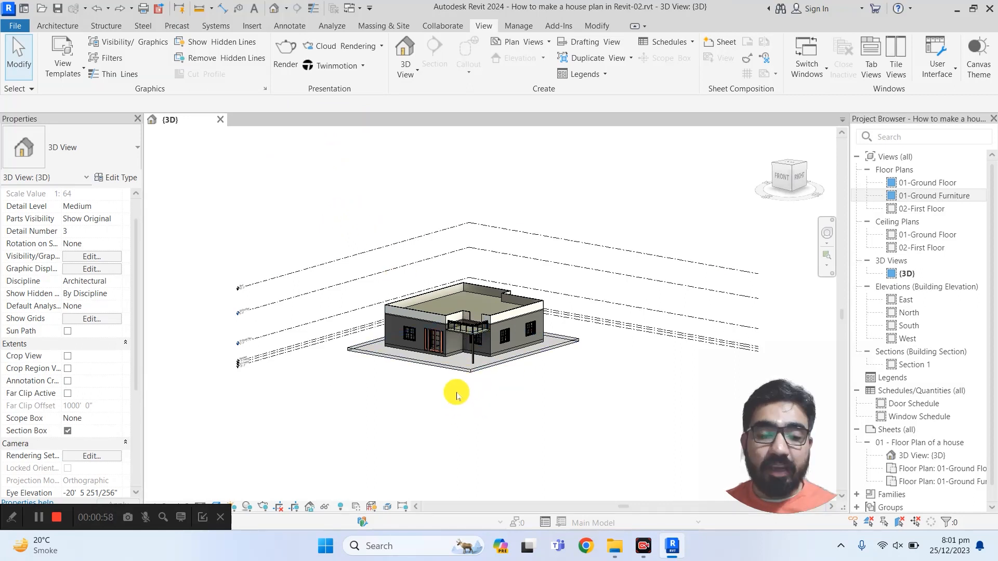
shift+middle_drag(456, 408, 437, 403)
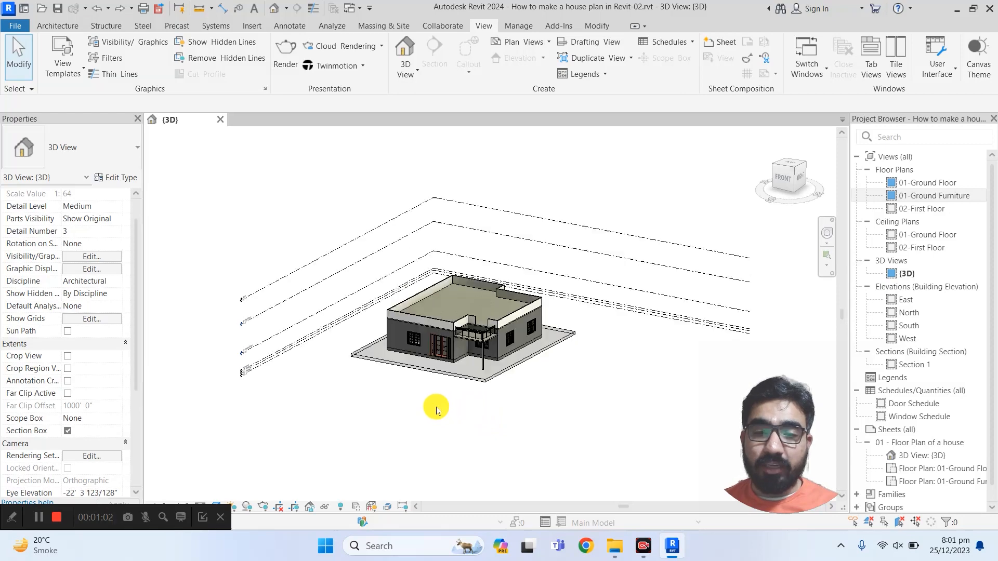
click(300, 271)
right_click(299, 272)
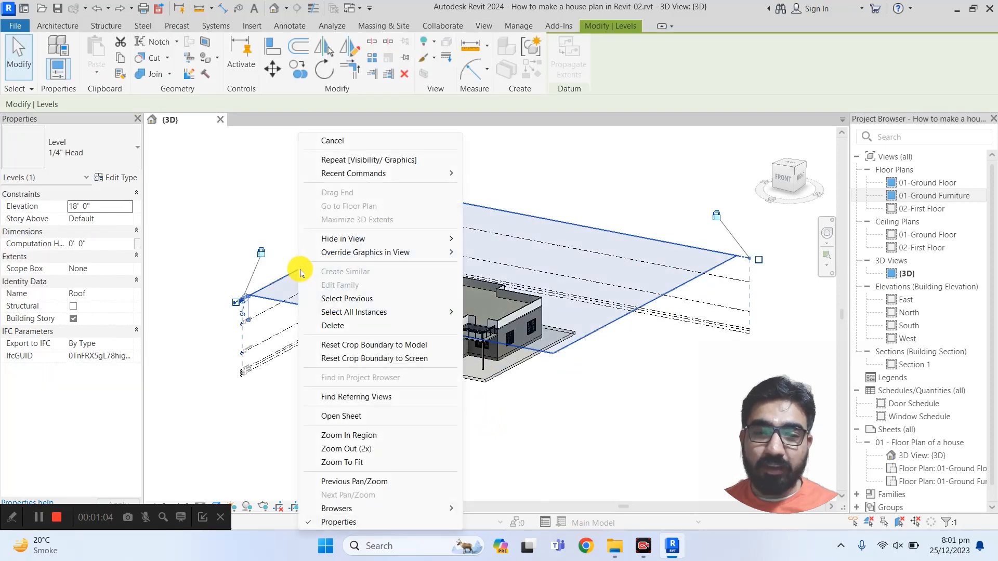
mouse_move(447, 252)
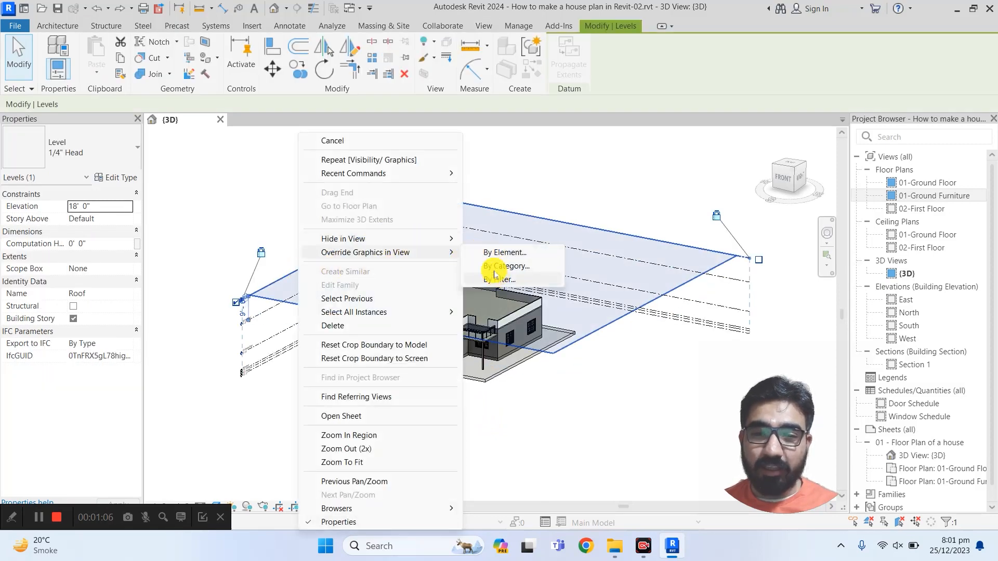
click(495, 252)
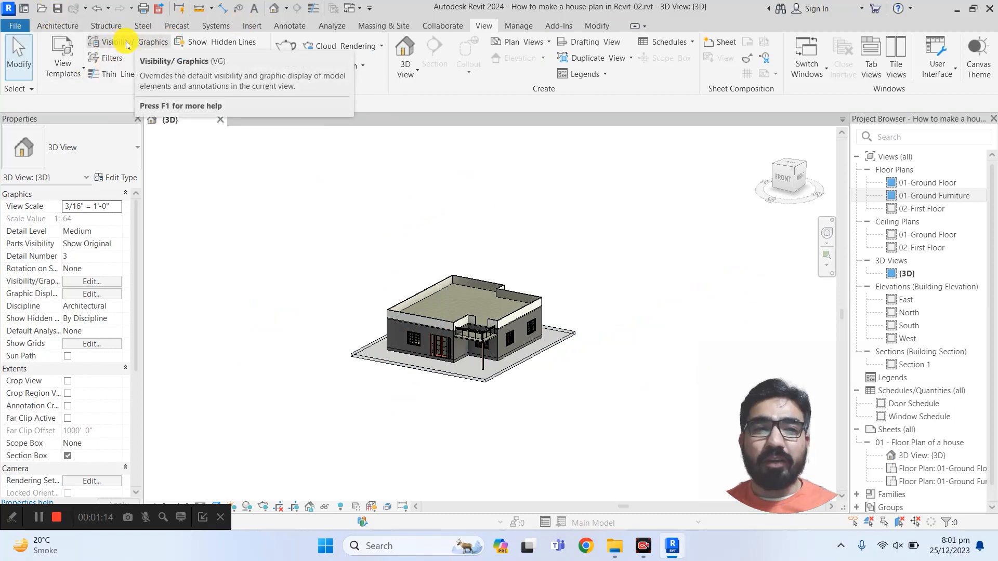
click(59, 26)
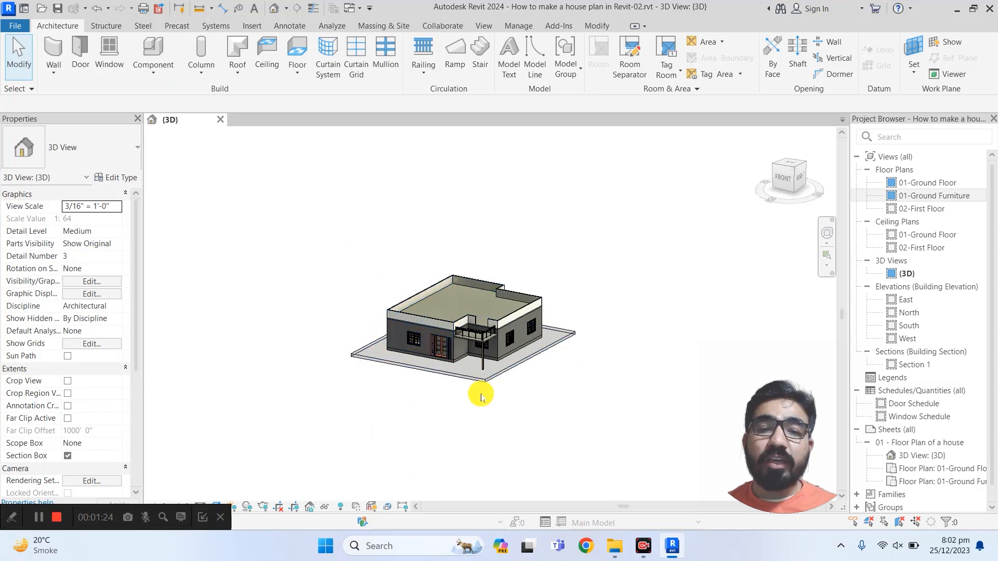
click(202, 521)
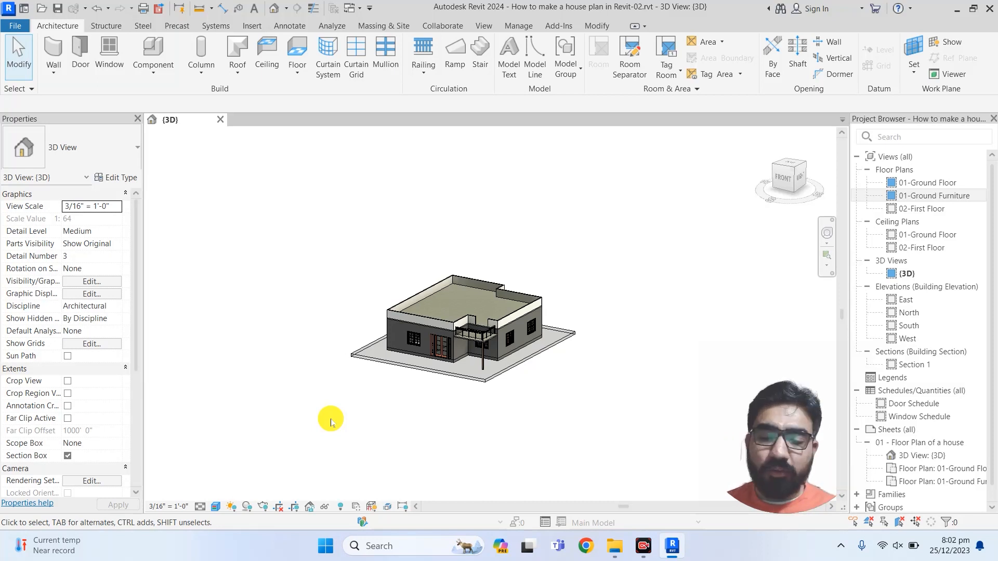
key(ctrl+p)
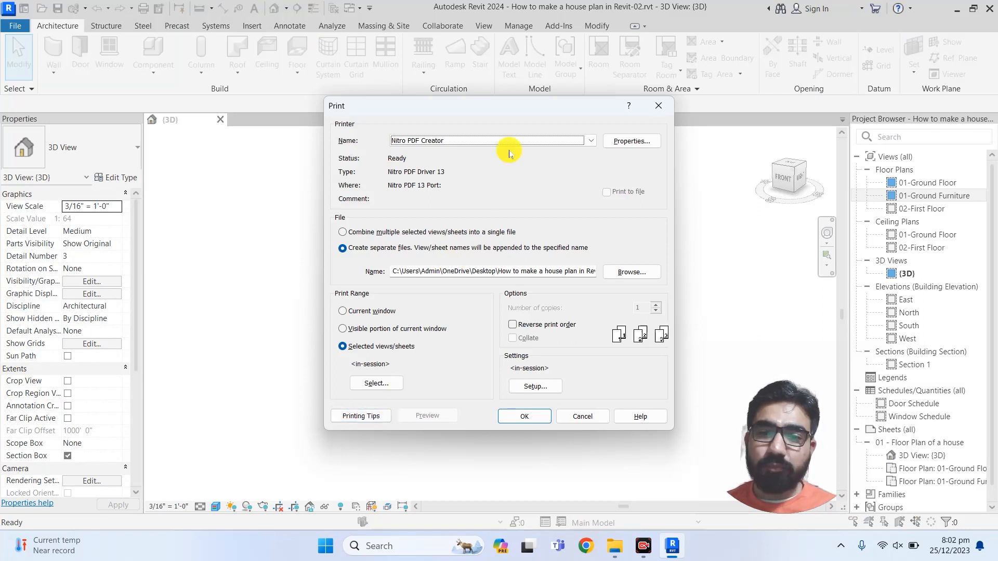
click(659, 106)
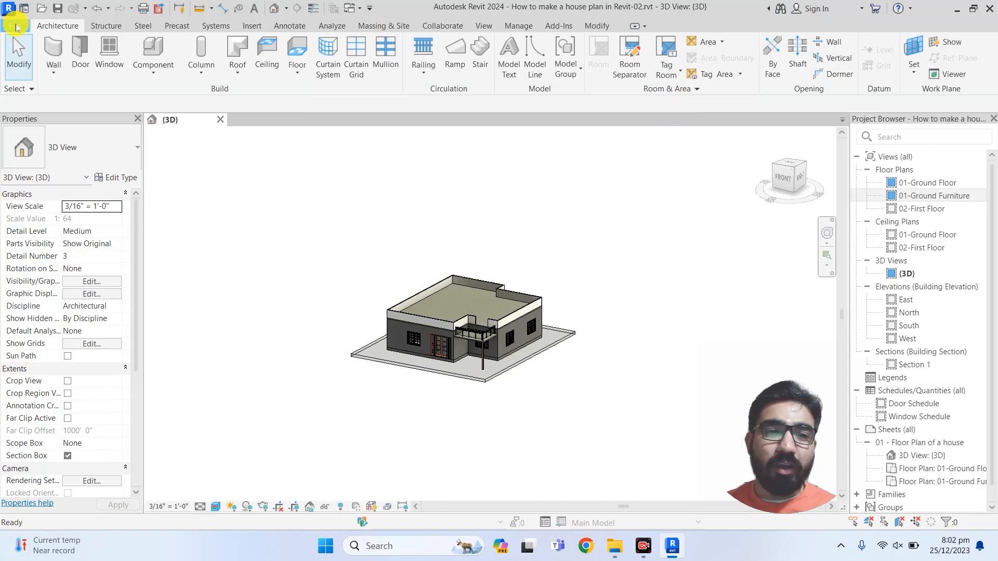
Start printing the project and choose Nitro PDF Creator as the printer
click(15, 26)
click(42, 278)
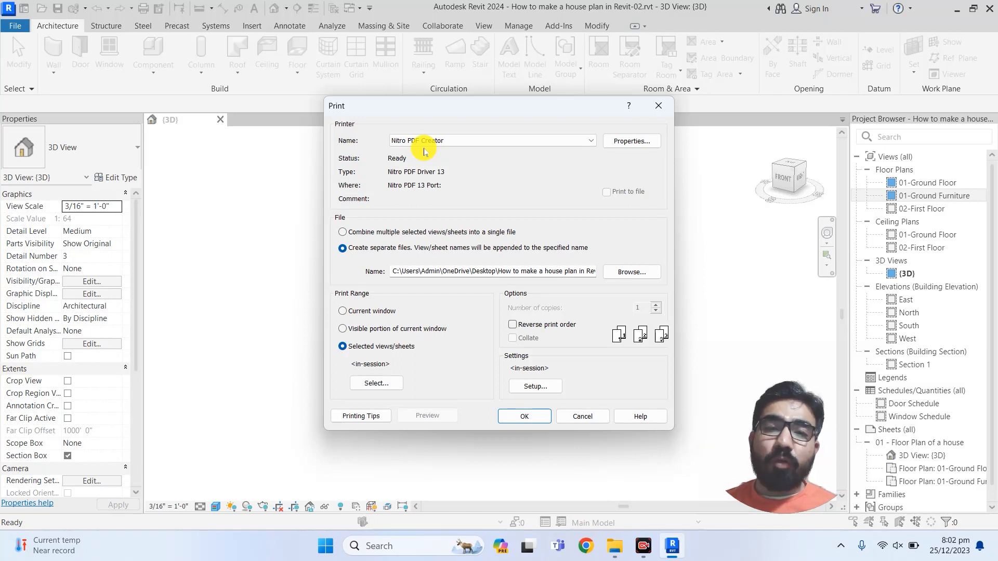
click(544, 140)
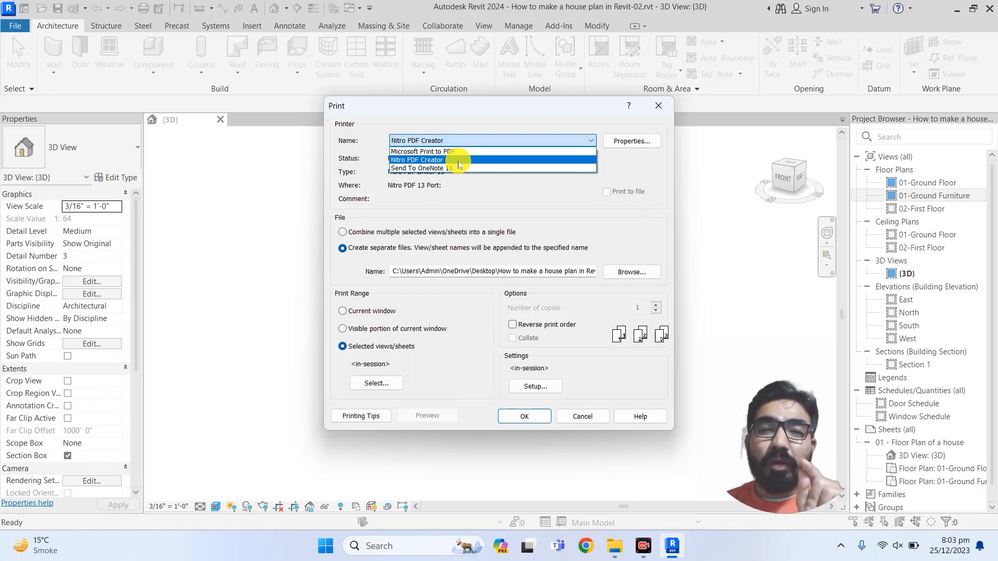
click(411, 159)
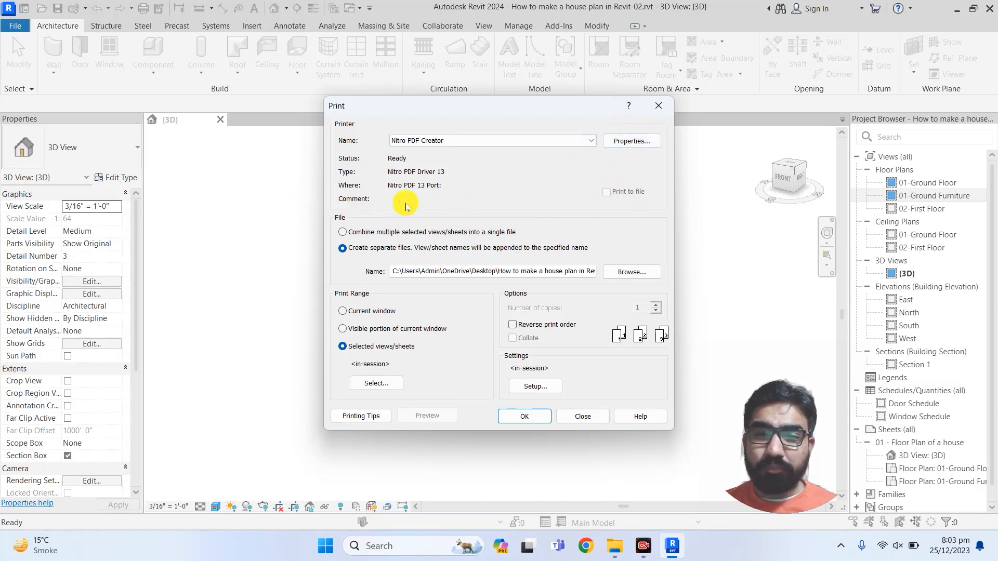
Set the target folder in the Nitro PDF Creator properties to the Desktop
click(631, 141)
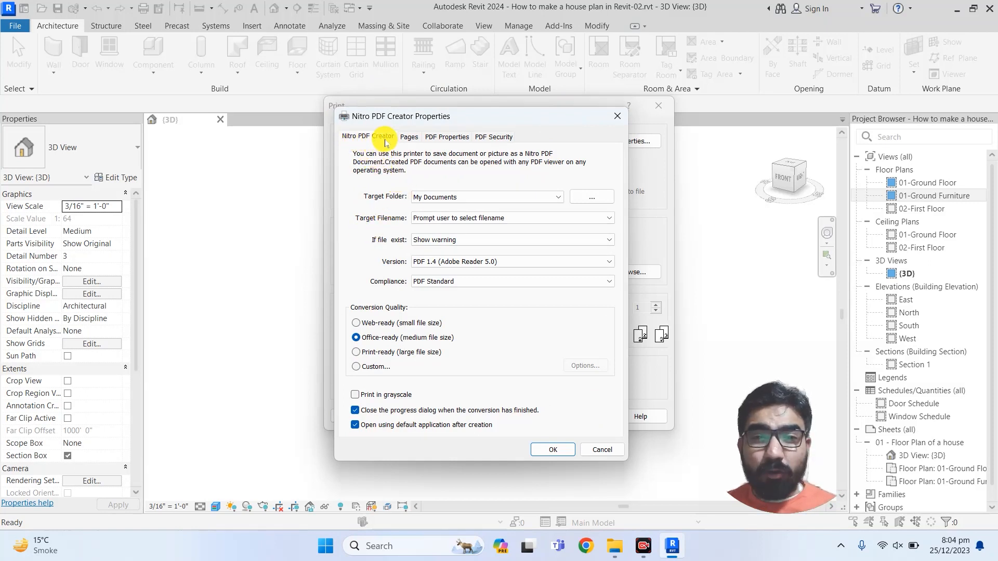
click(470, 203)
click(555, 206)
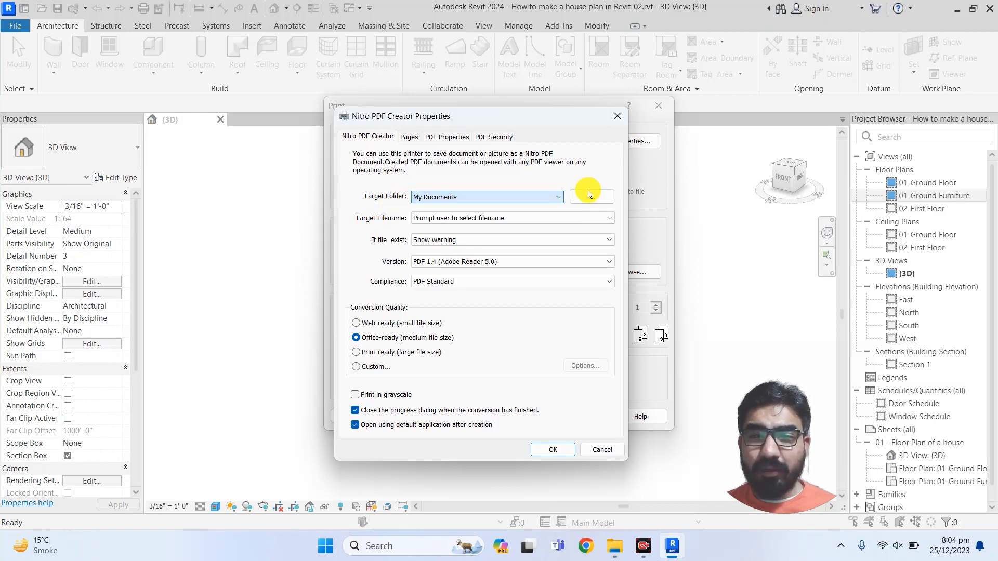
click(590, 195)
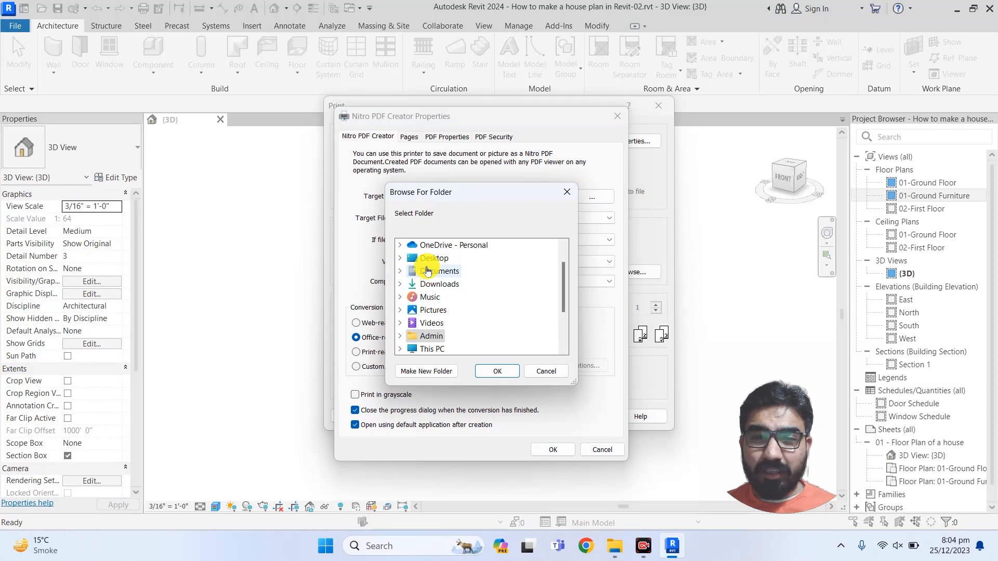
double_click(429, 259)
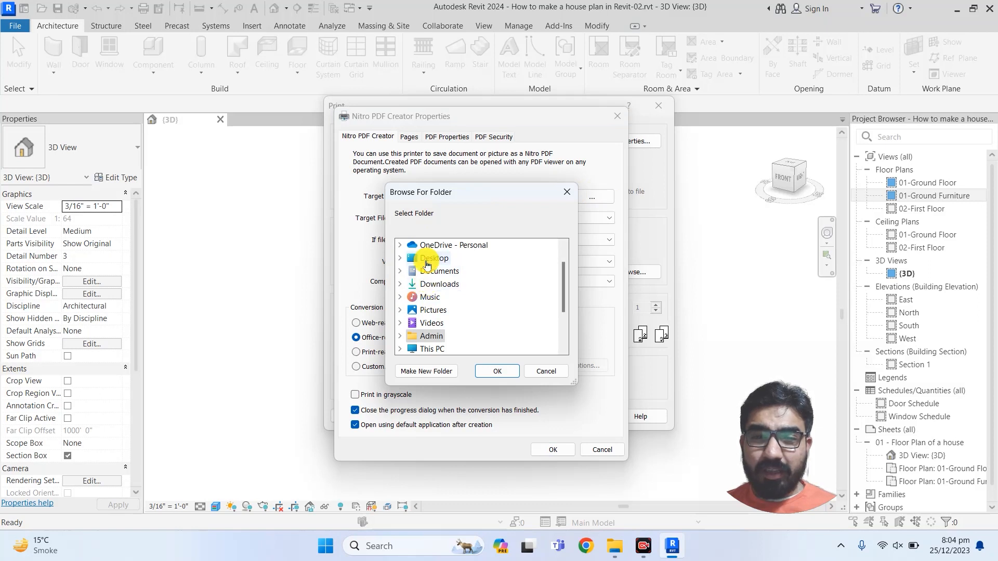
click(491, 372)
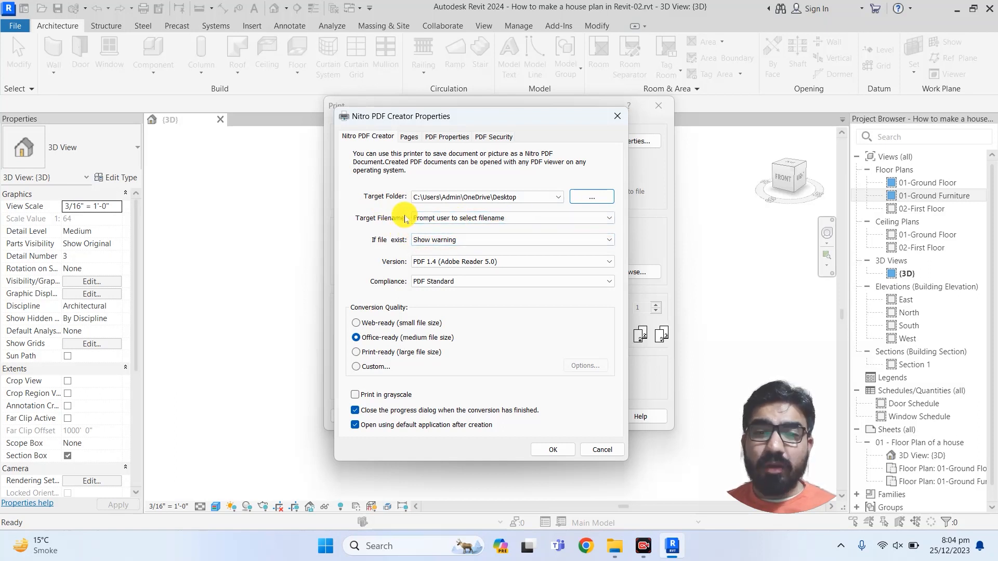
Set the target filename to Auto generate filename and keep PDF Standard as the compliance
click(457, 219)
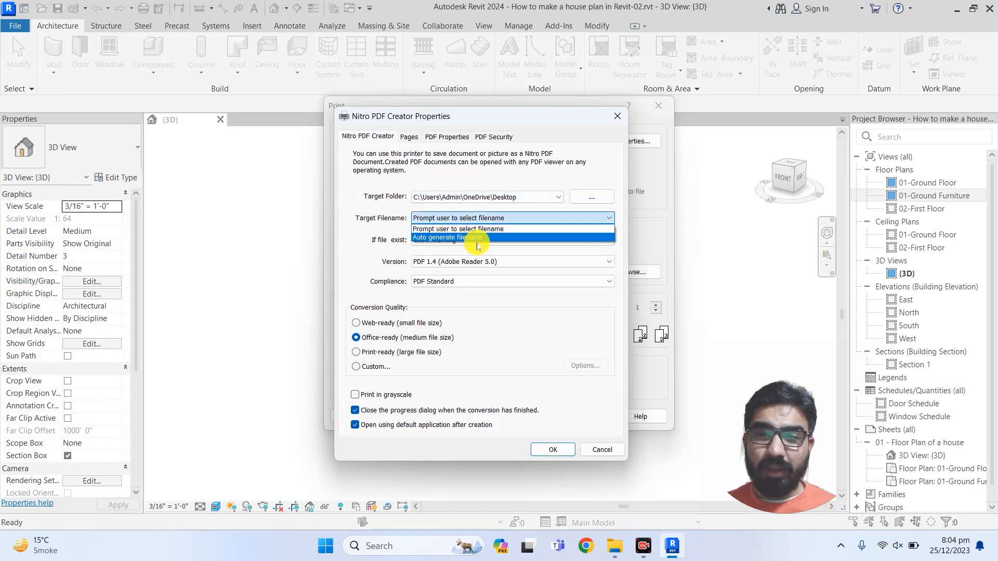
click(479, 238)
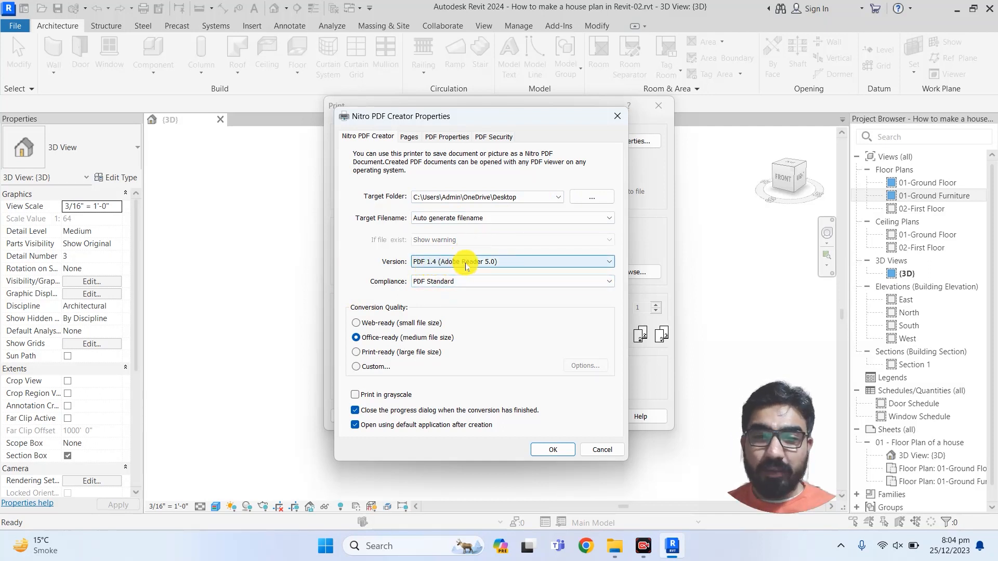
click(440, 283)
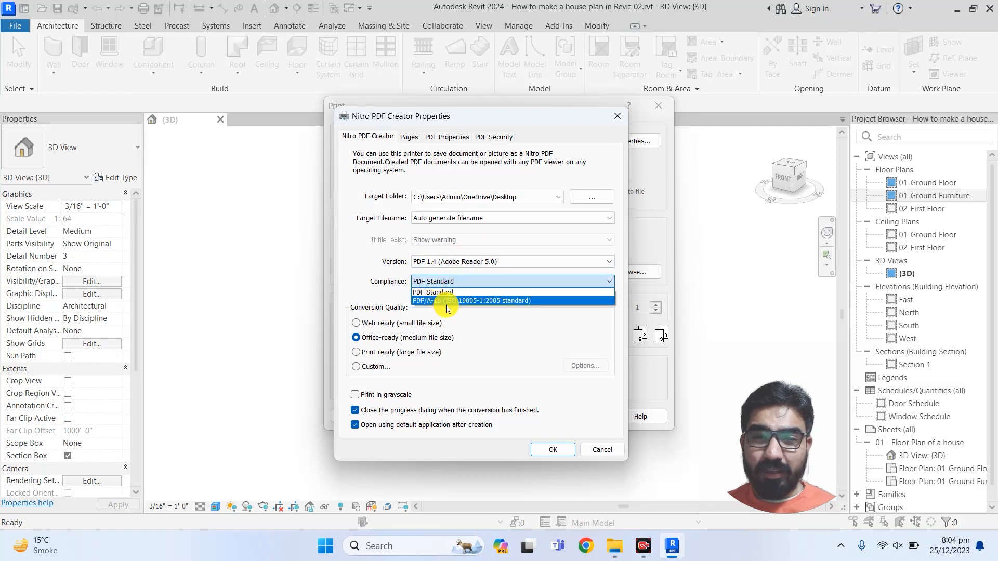
click(374, 293)
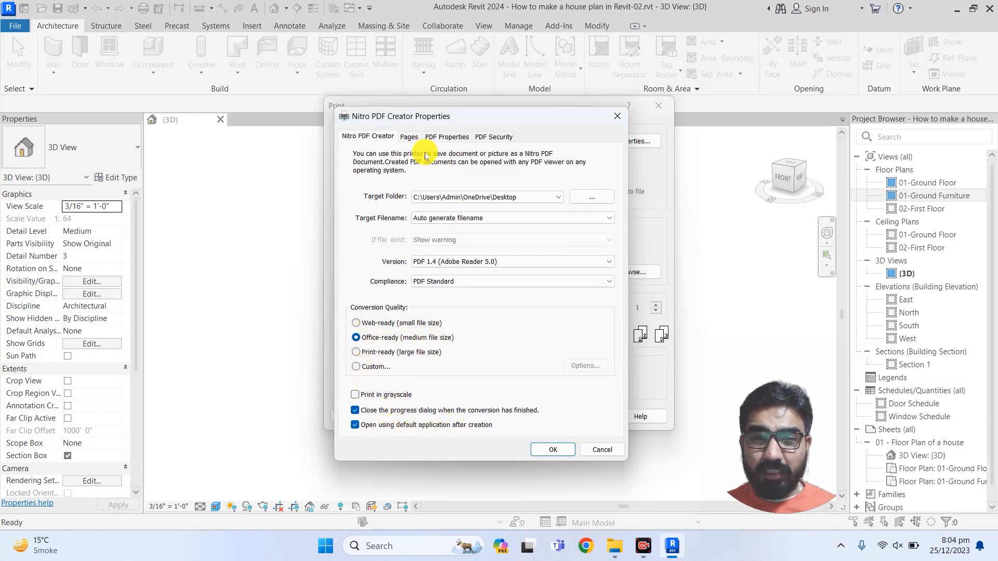
Set the PDF page size to A3 and the orientation to Landscape
click(411, 138)
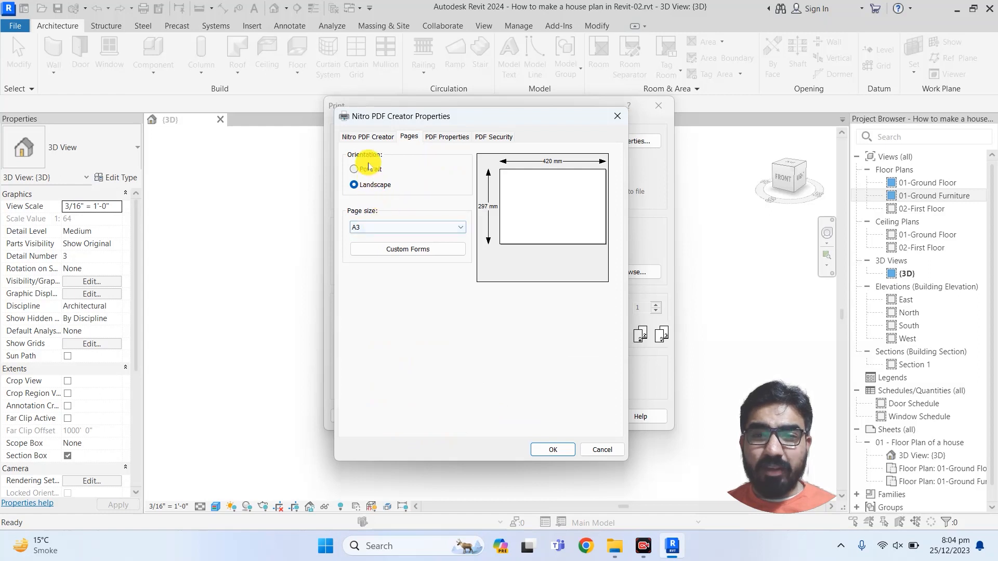
click(372, 228)
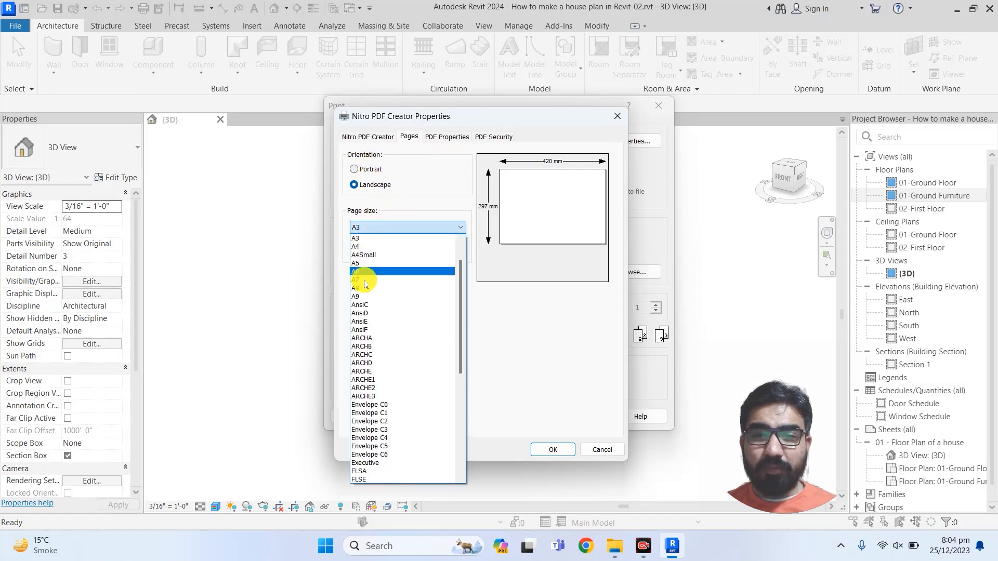
click(358, 239)
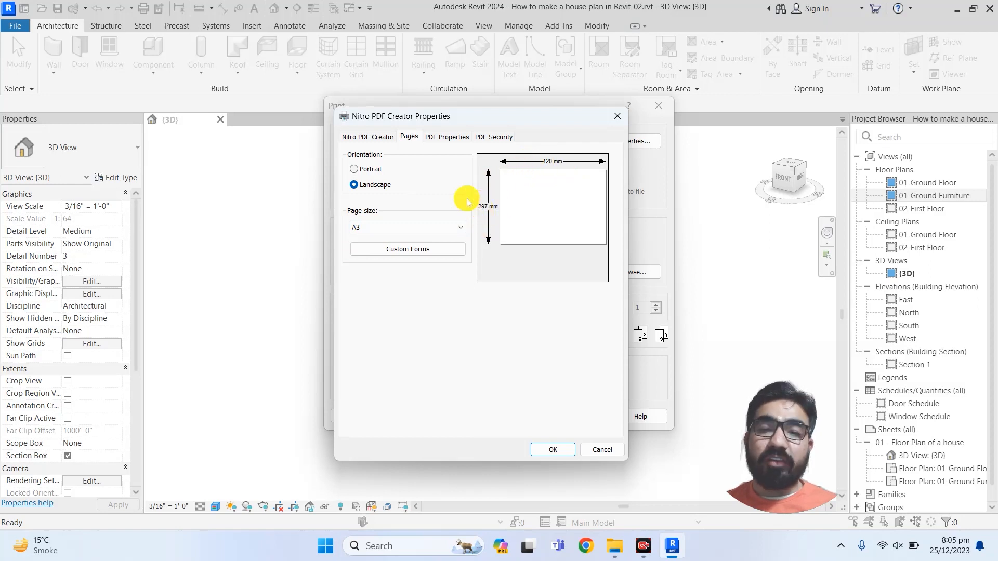
click(360, 170)
click(362, 188)
click(361, 167)
click(362, 181)
click(363, 170)
click(363, 186)
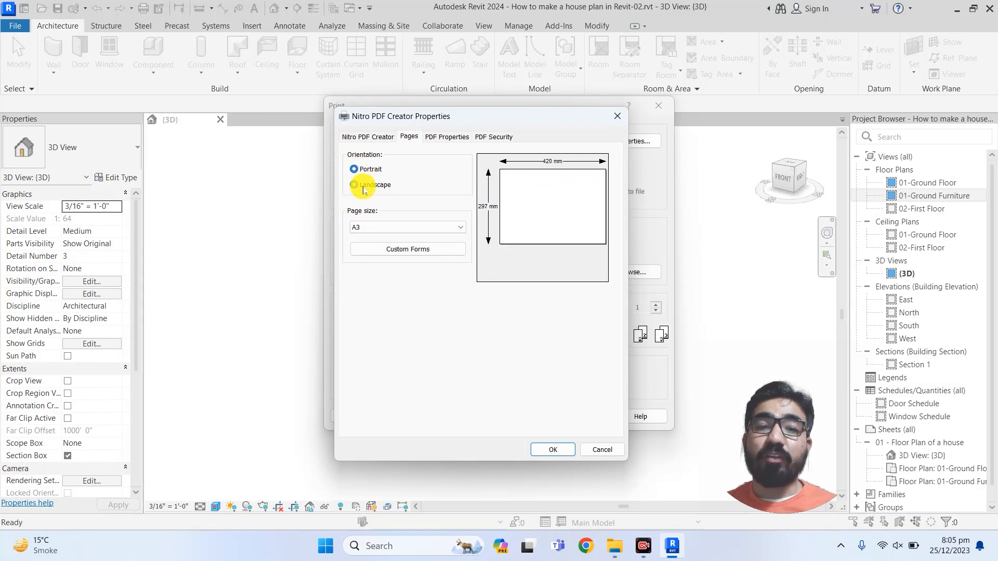
Set the PDF page view to Continuous, leave metadata and password security blank, and accept the printer properties
click(449, 138)
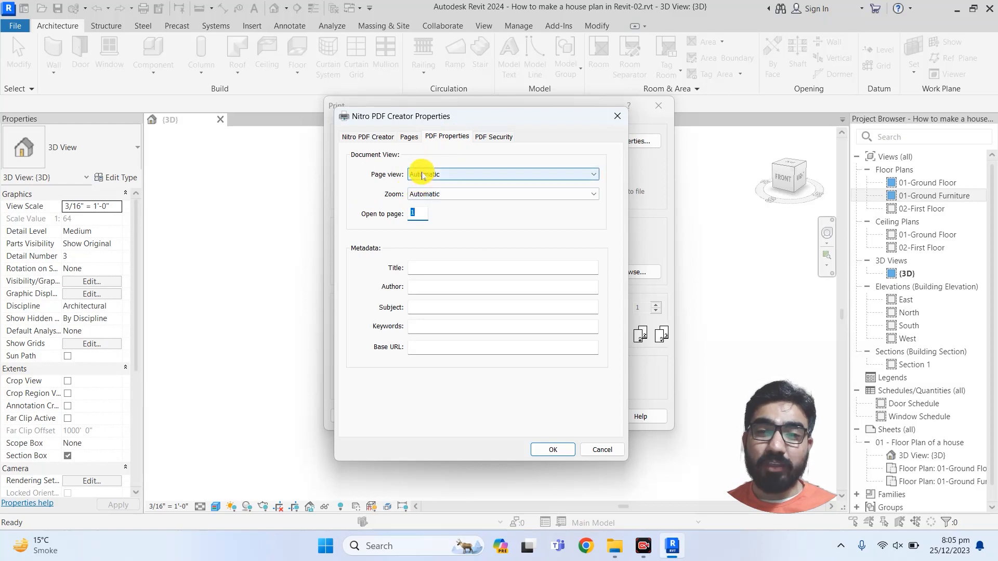
click(494, 173)
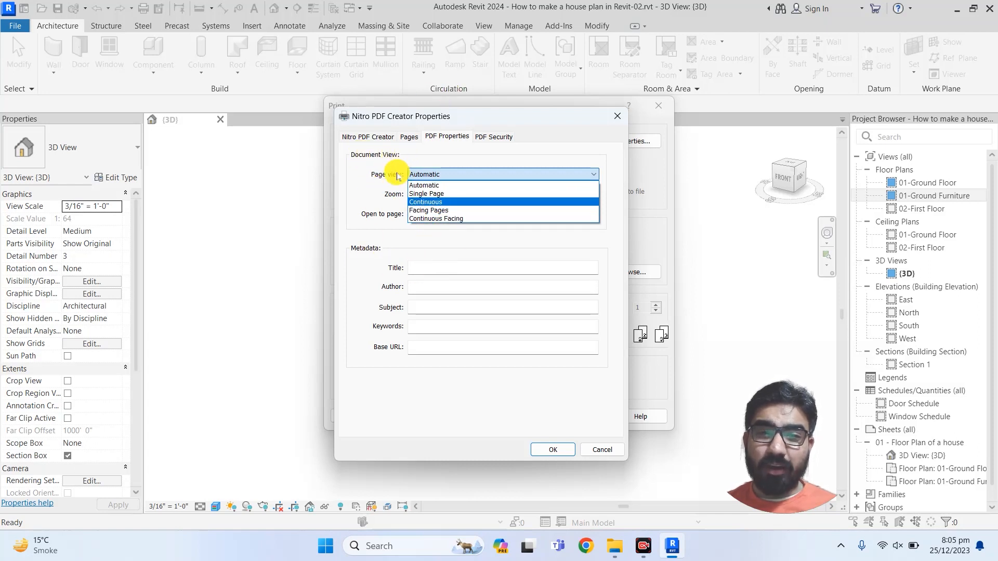
click(419, 203)
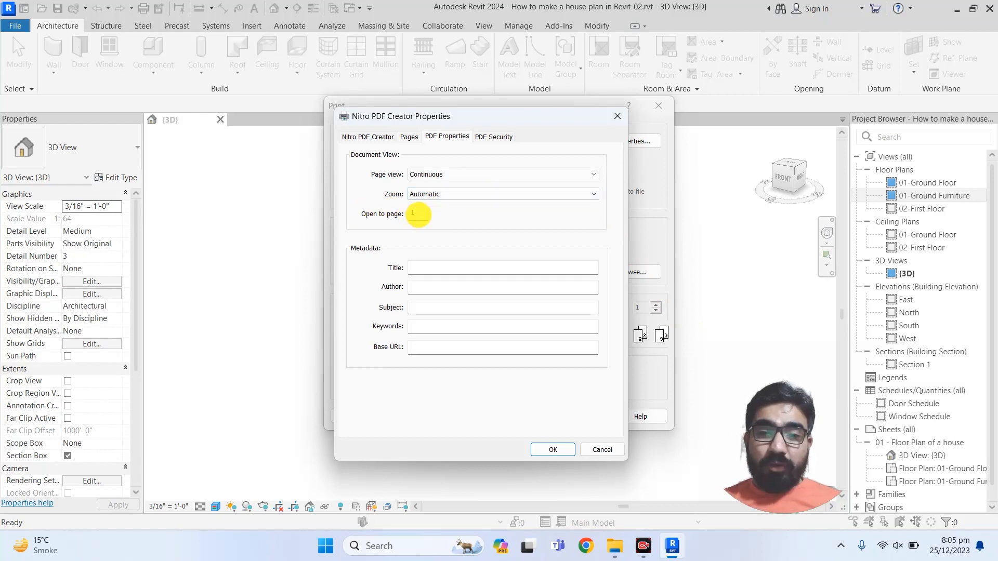
click(422, 287)
click(426, 311)
click(423, 327)
click(494, 136)
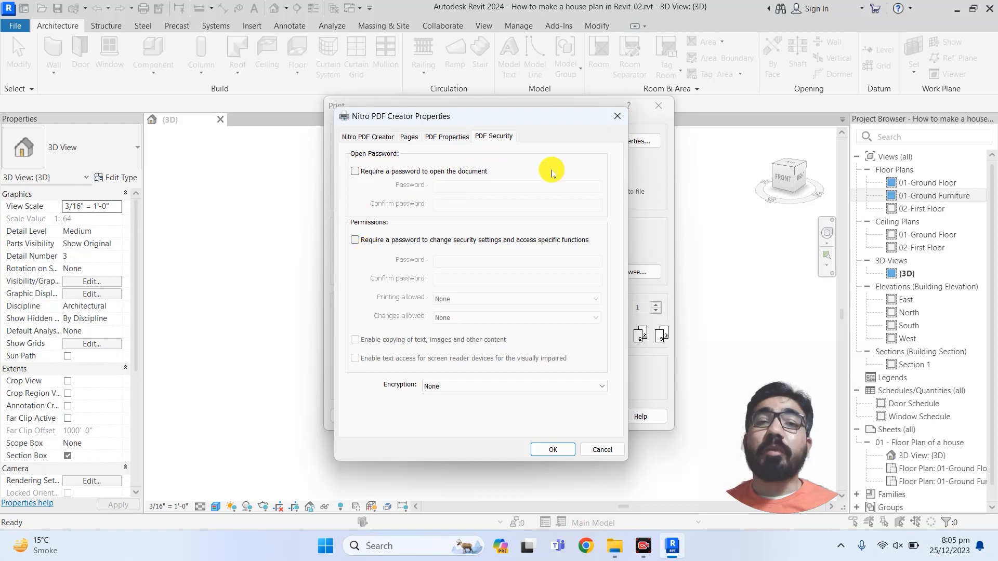
click(547, 452)
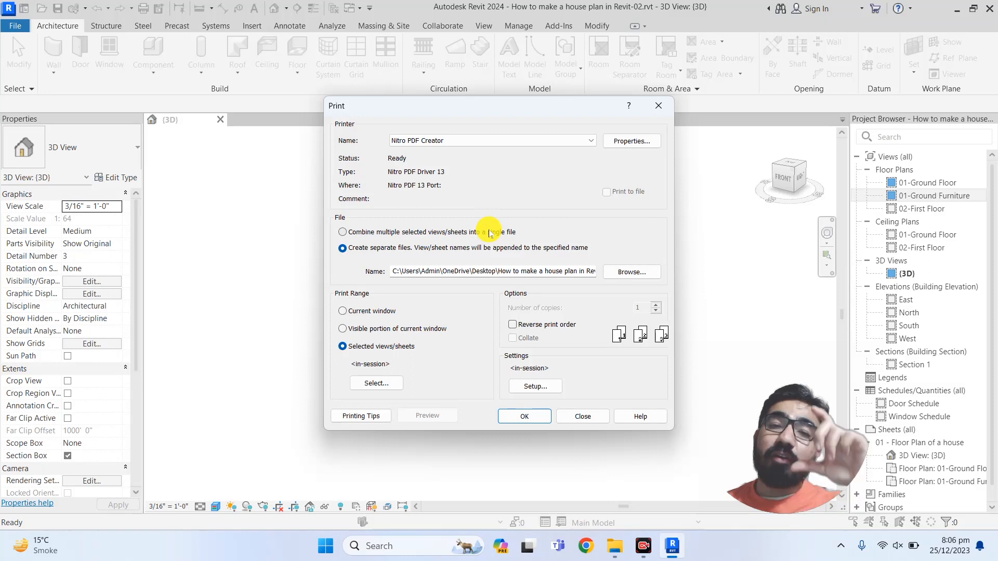
Set the output to one combined file named "How to make a house plan in Revit-02" on the Desktop, with Current window as print range
click(343, 233)
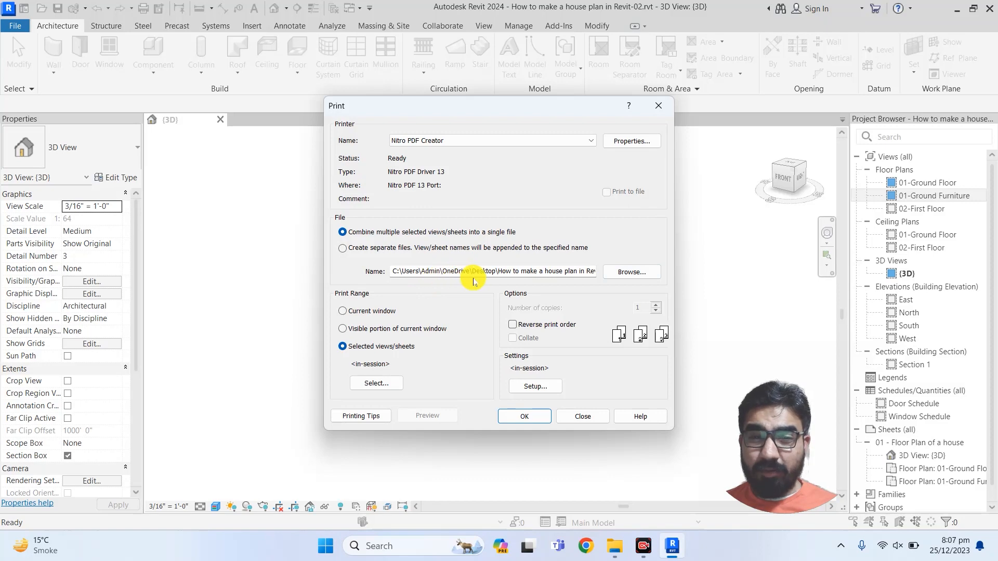
click(630, 273)
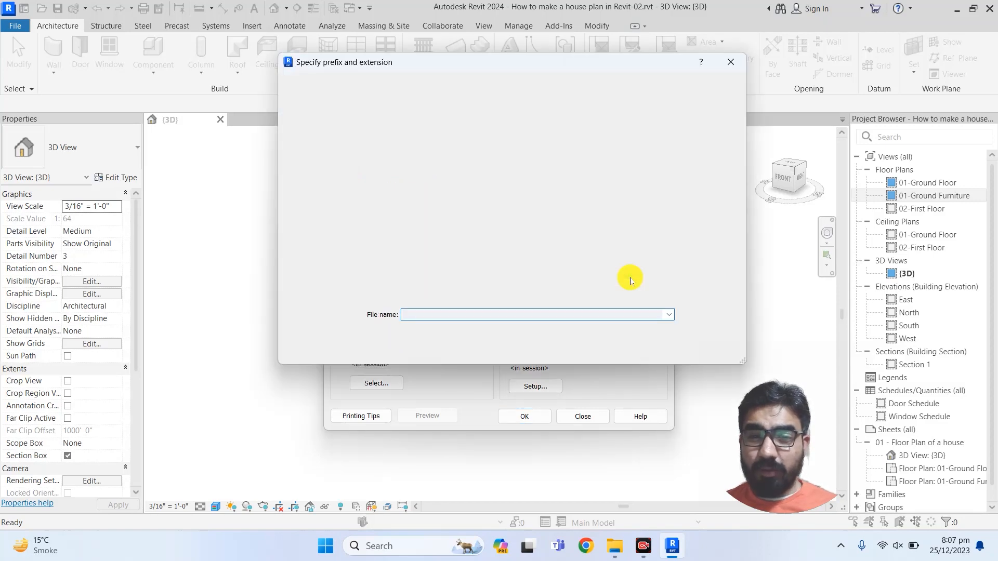
click(312, 312)
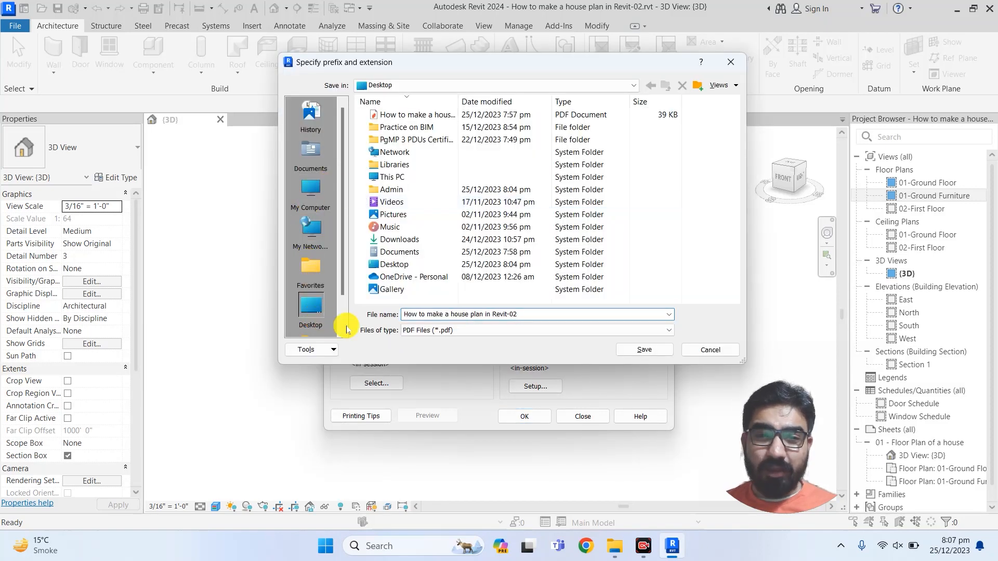
click(643, 349)
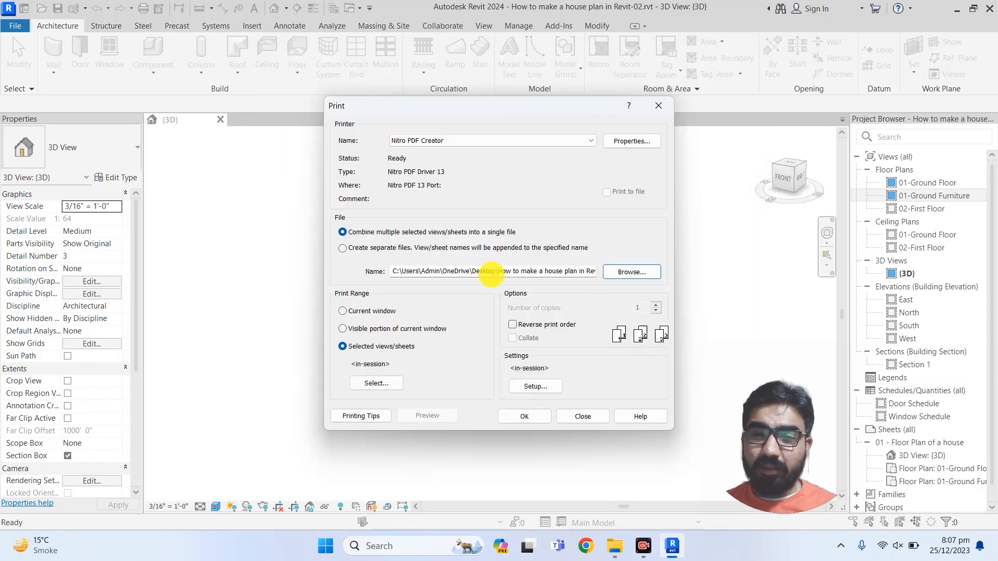
click(343, 311)
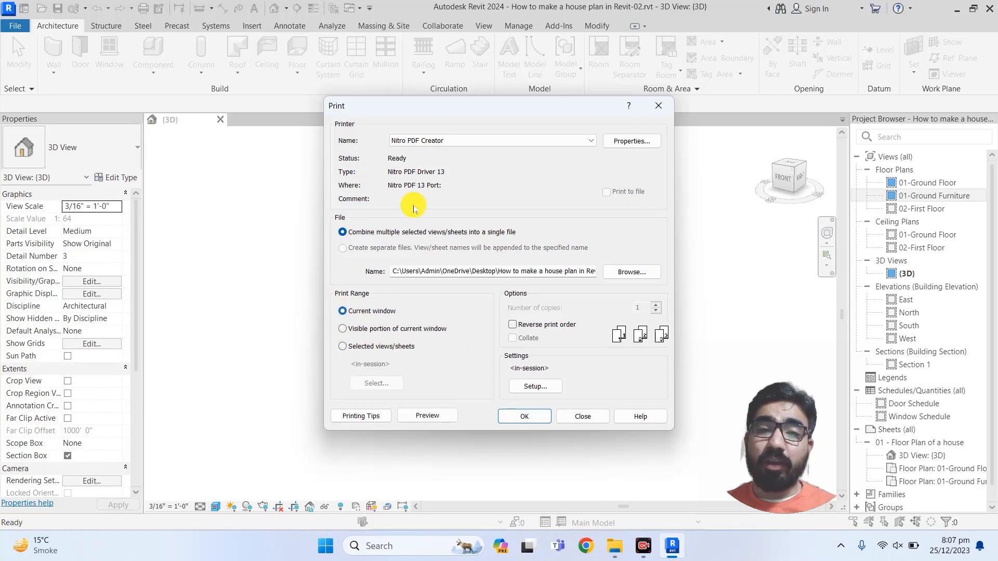
Move the Print dialog aside to examine the whole 3D view behind it, and close the dialog
drag(475, 100, 130, 111)
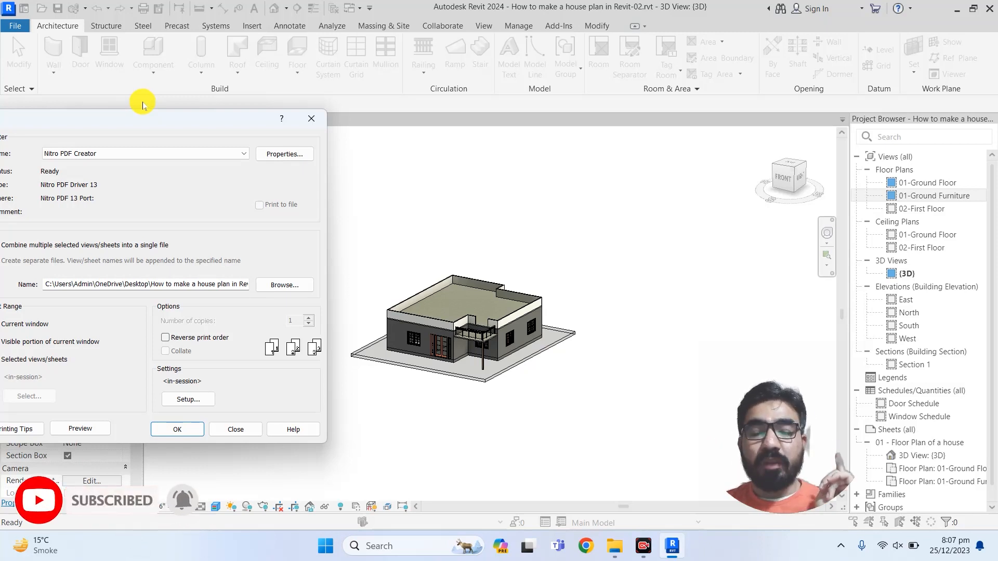
drag(140, 116, 347, 117)
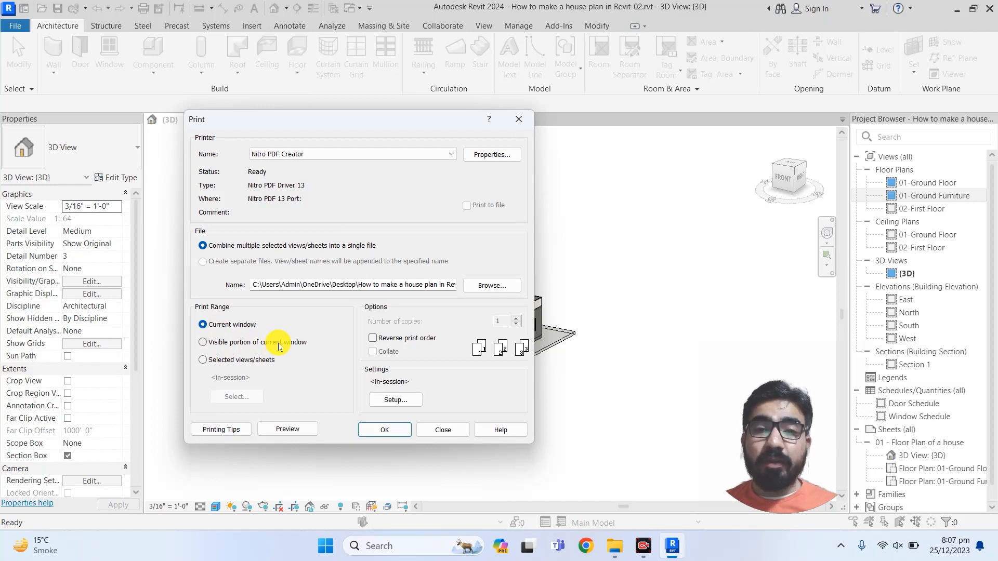
drag(375, 123, 133, 100)
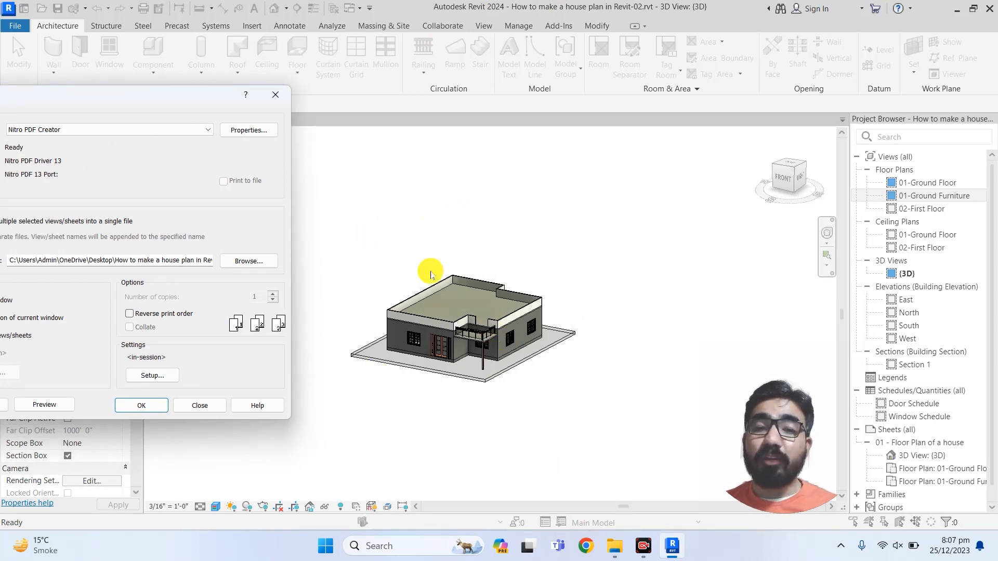
click(276, 96)
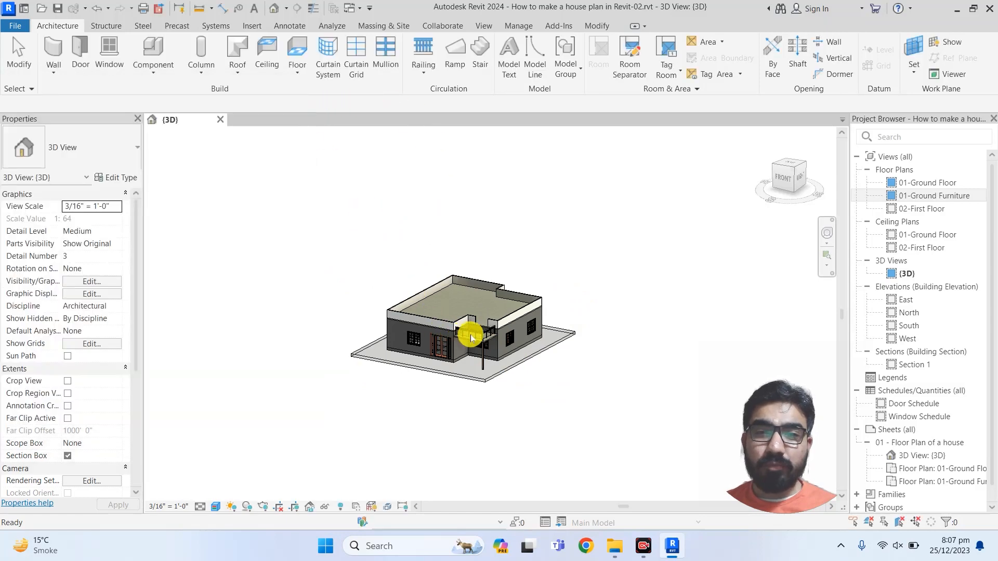
Show only the balcony side of the house in the 3D view and set the print range to Visible portion of current window
scroll(484, 333, up, 5)
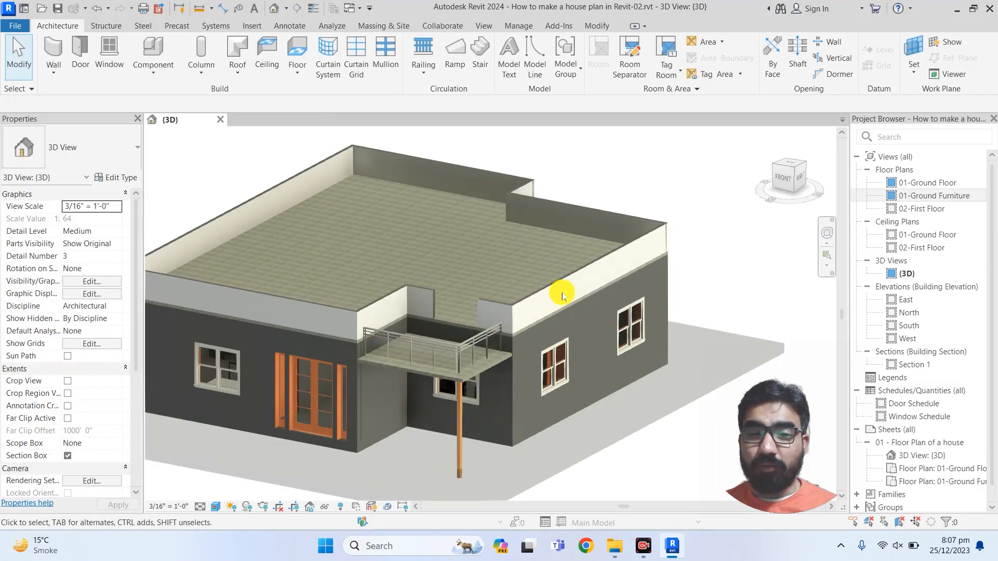
scroll(562, 295, up, 2)
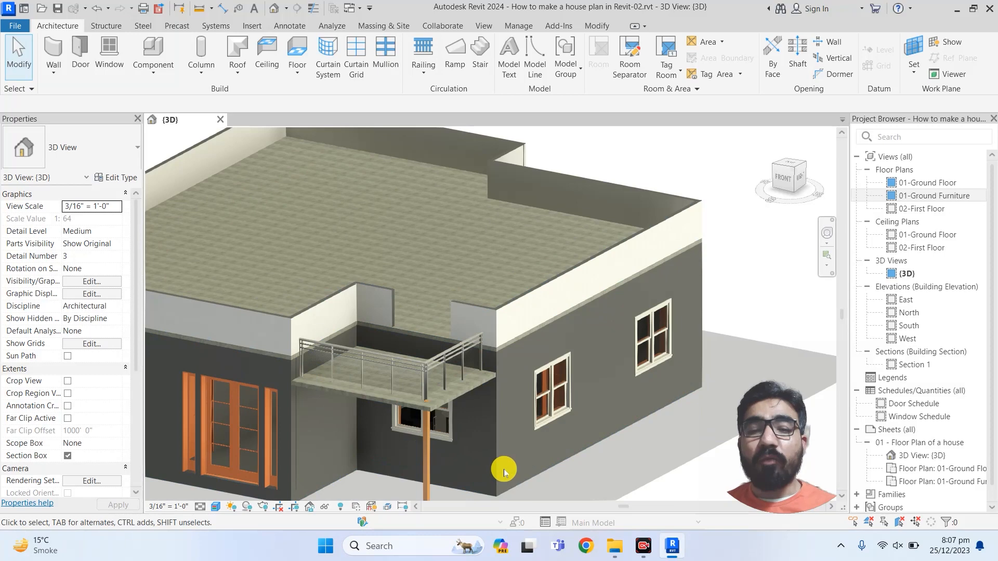
key(ctrl+p)
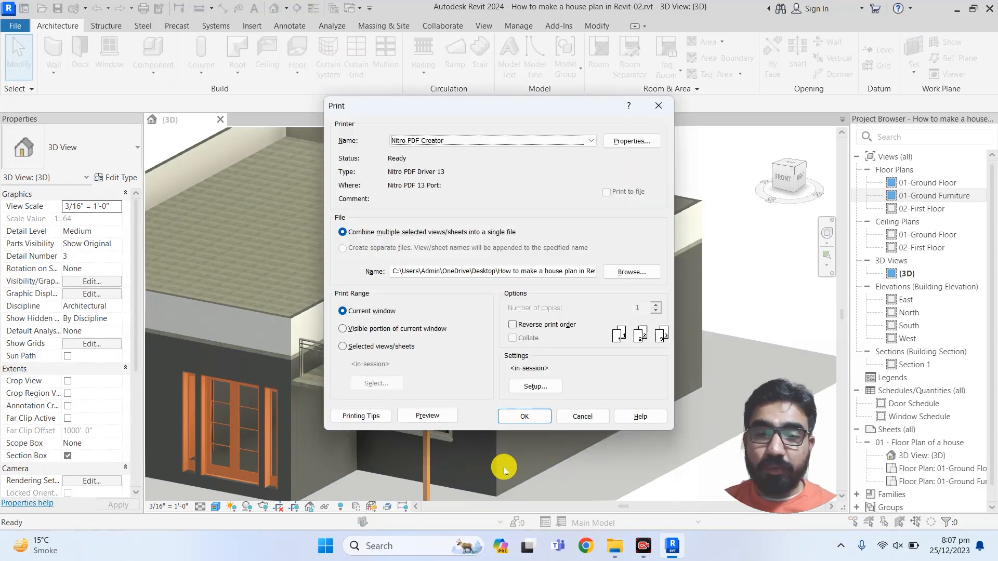
click(358, 329)
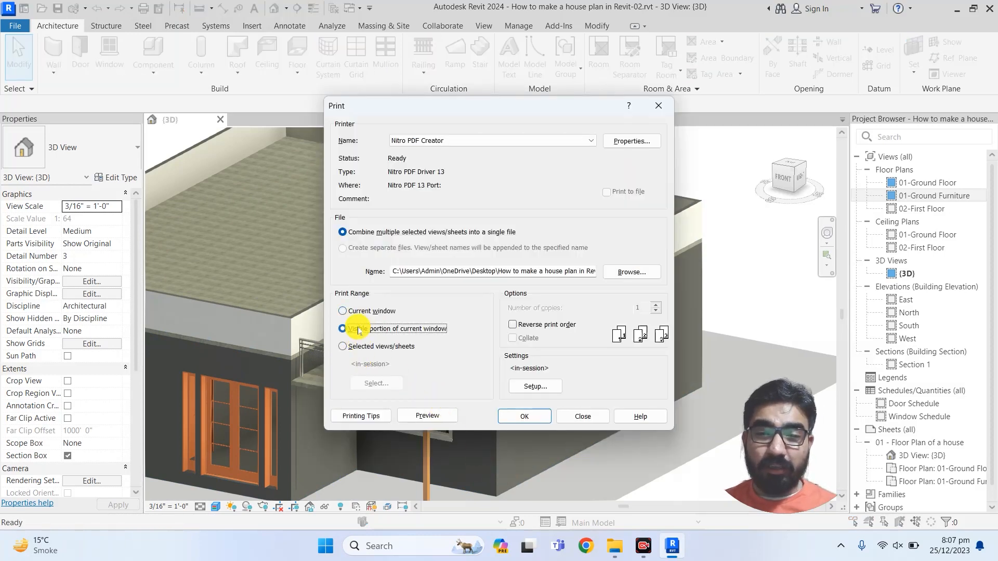
drag(535, 105, 941, 69)
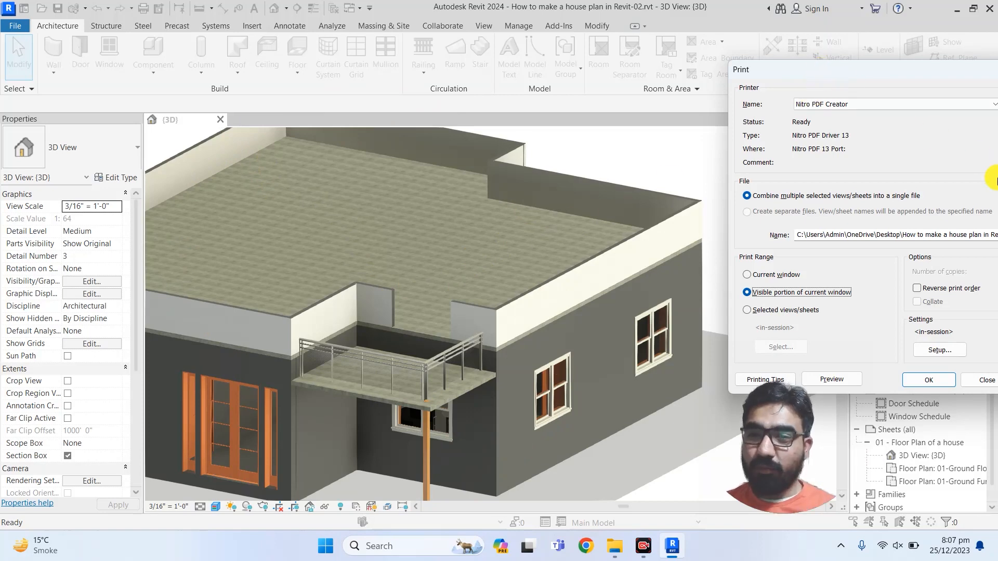
drag(895, 73, 478, 64)
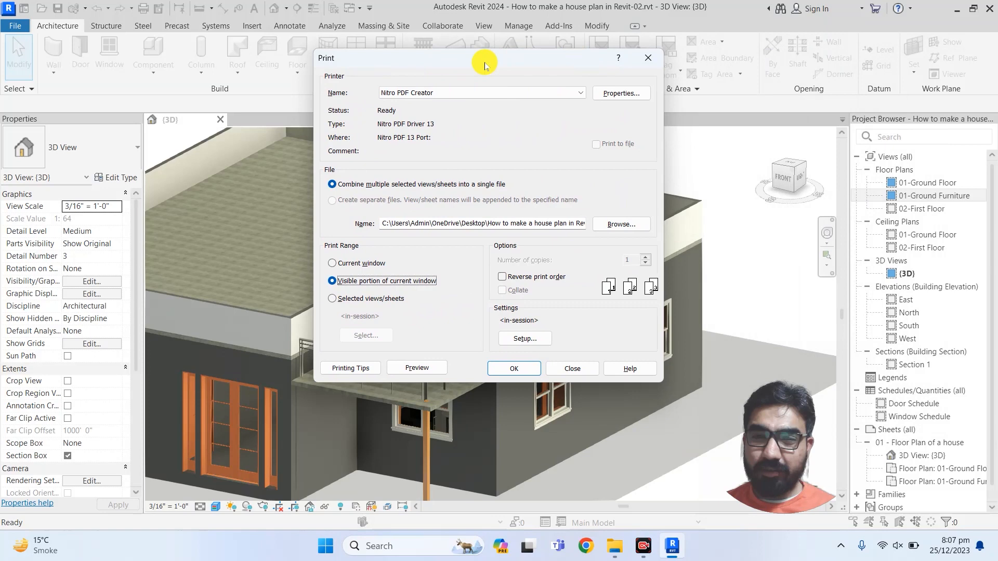
Set the print range to Selected views/sheets and open the list of views and sheets
click(340, 300)
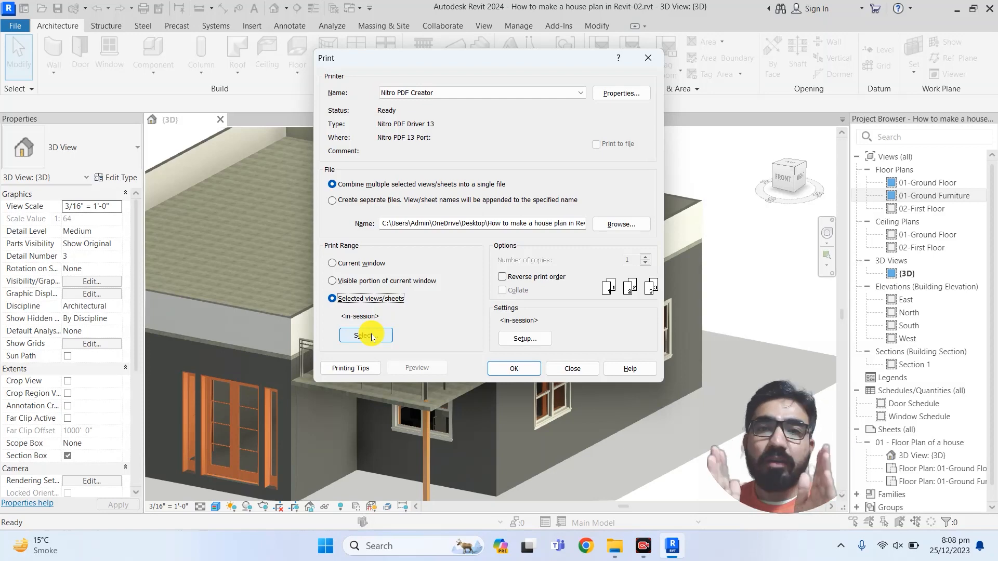
click(375, 335)
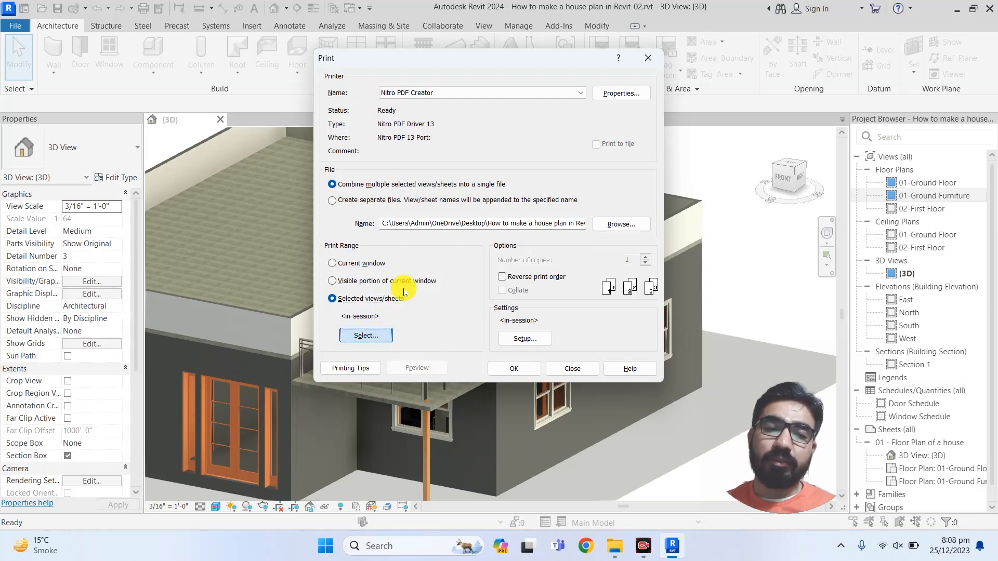
click(364, 336)
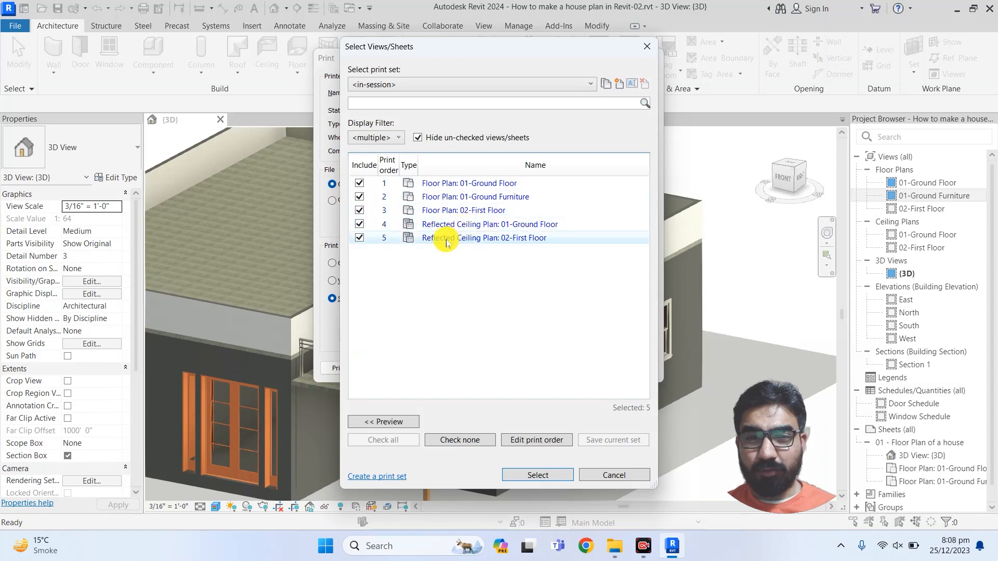
Turn the 2D Views, 3D Views and Sheets display filters off and back on, keeping the <in-session> print set
click(375, 139)
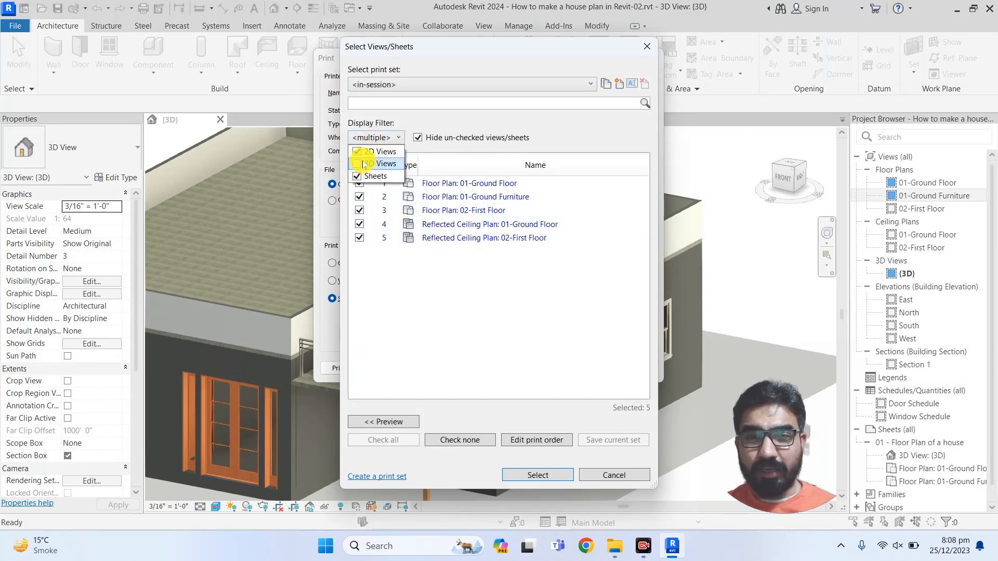
click(358, 151)
click(357, 175)
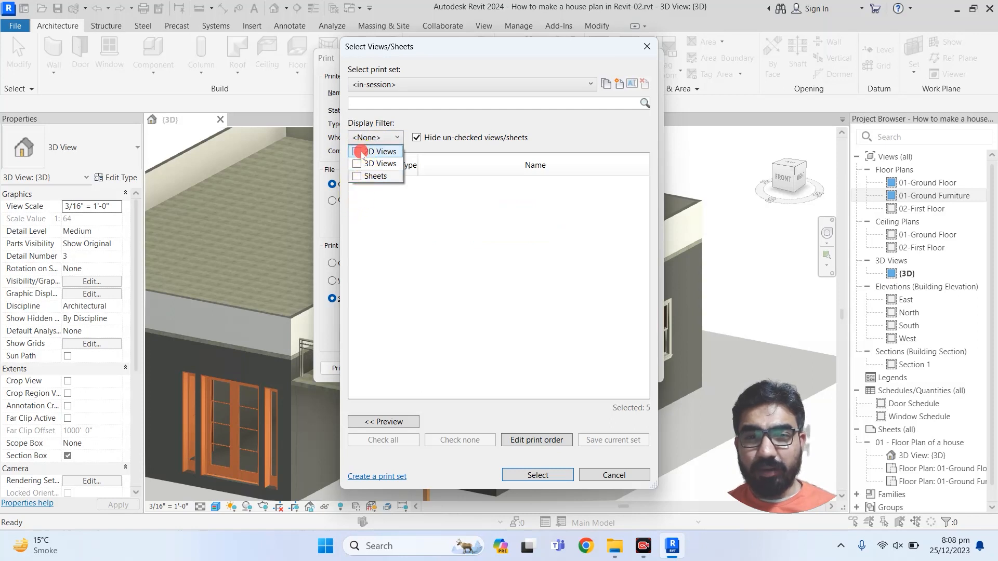
click(359, 151)
click(359, 163)
click(359, 176)
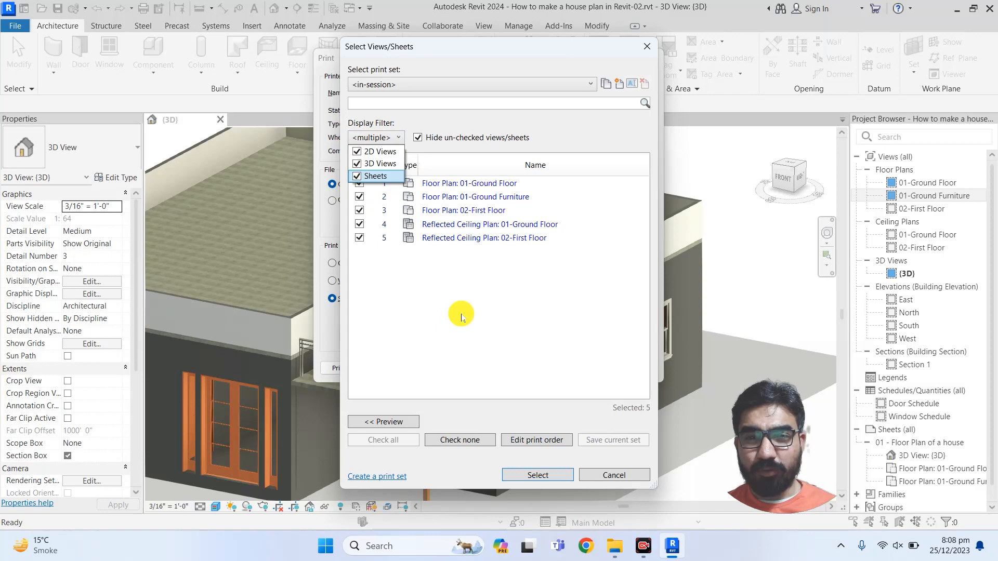
click(455, 307)
click(516, 87)
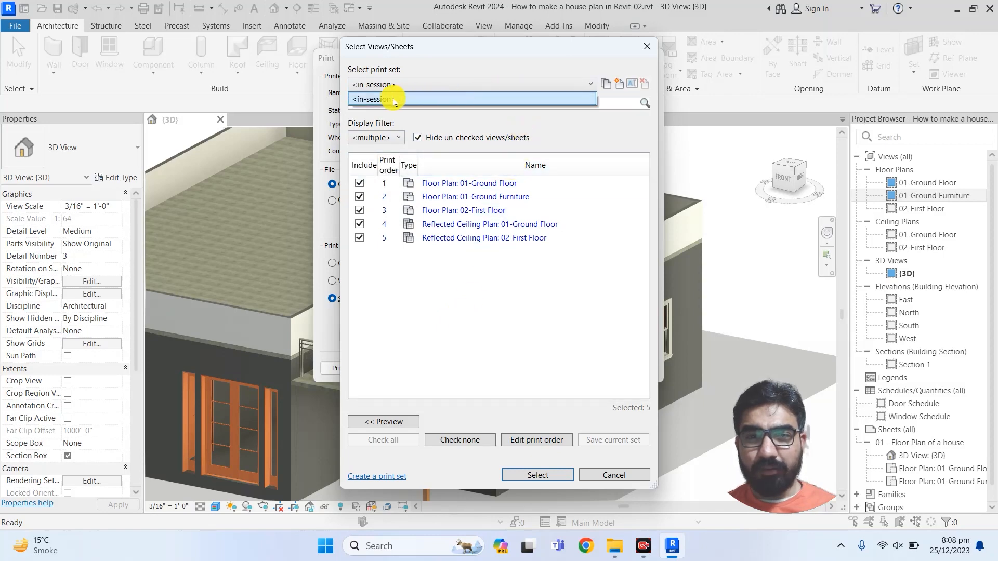
click(387, 93)
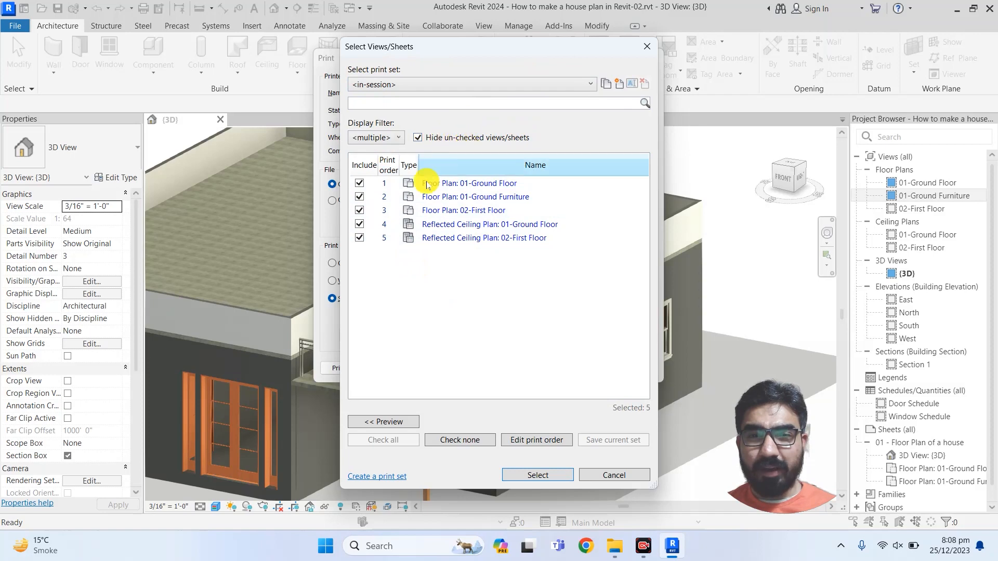
Exclude all five floor plans and reflected ceiling plans from the print selection and apply it
click(358, 185)
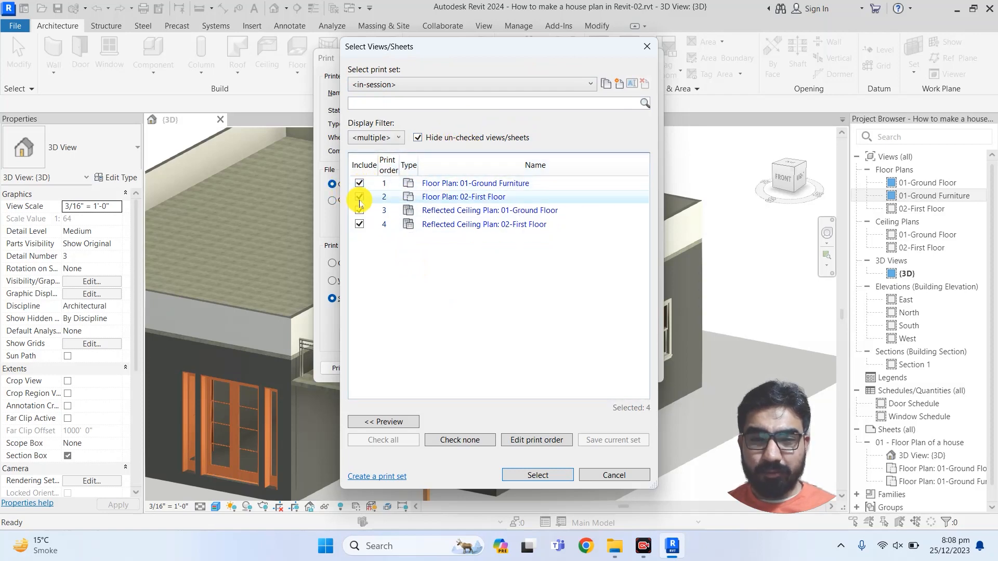
click(359, 183)
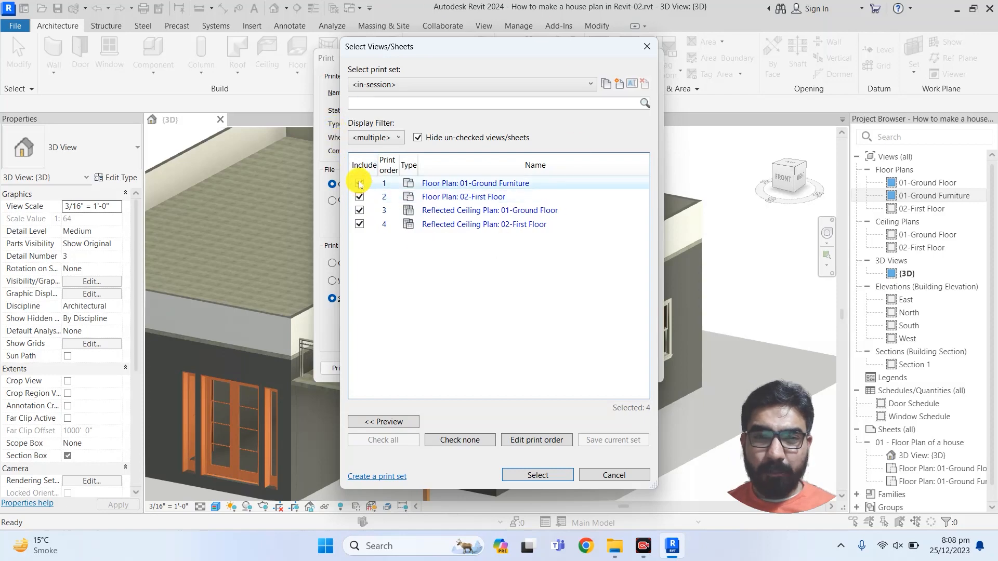
click(360, 197)
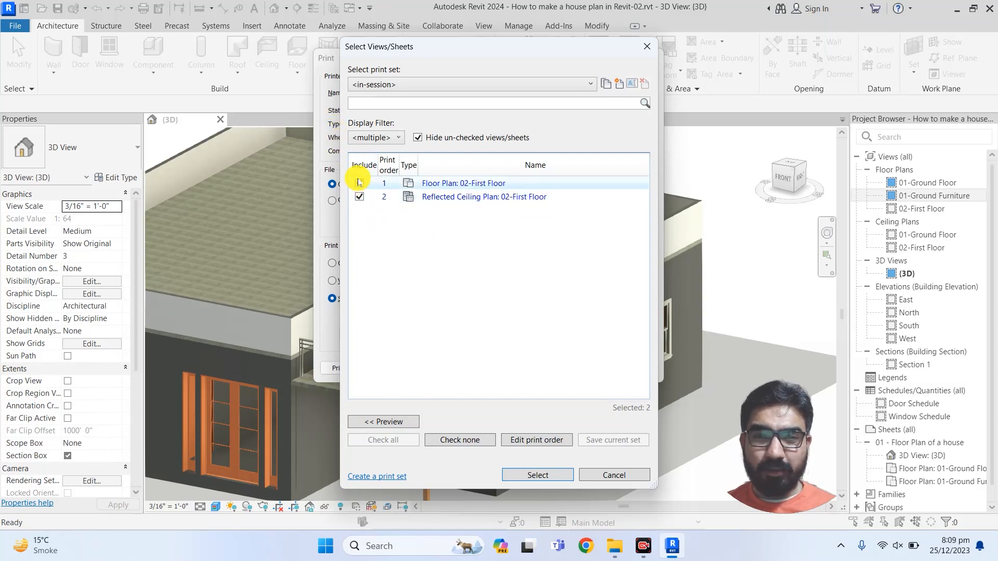
click(359, 183)
click(359, 183)
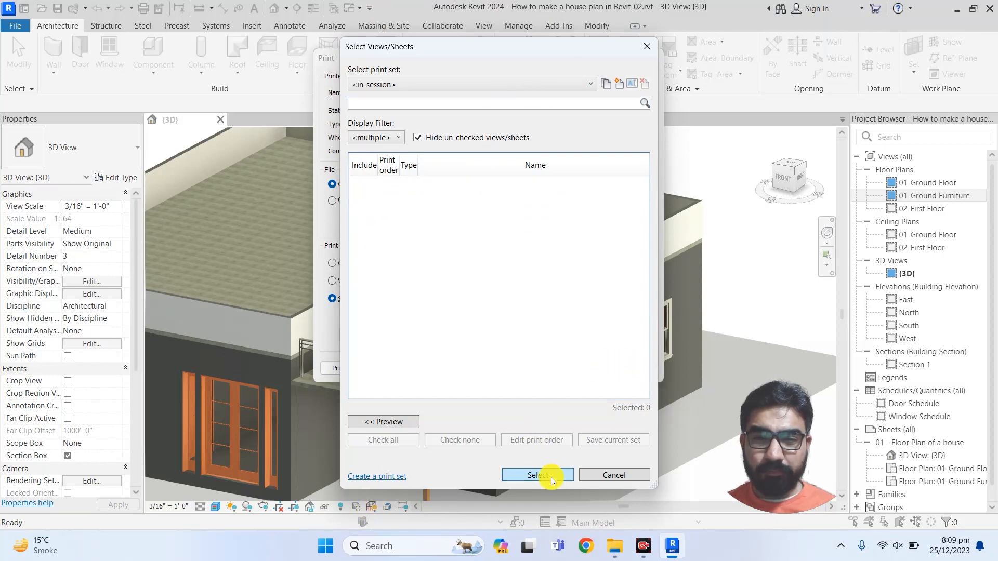
click(552, 480)
click(366, 336)
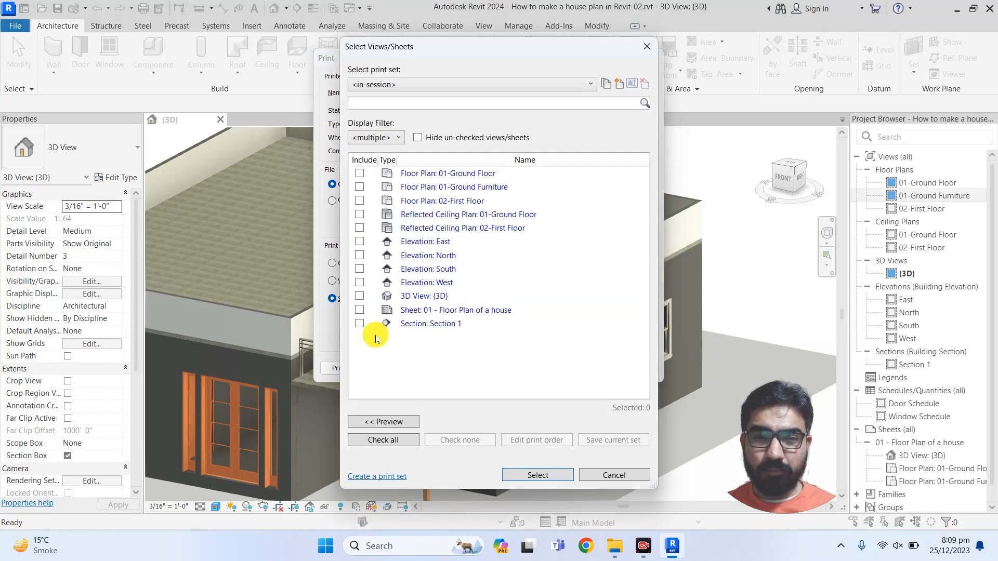
click(646, 48)
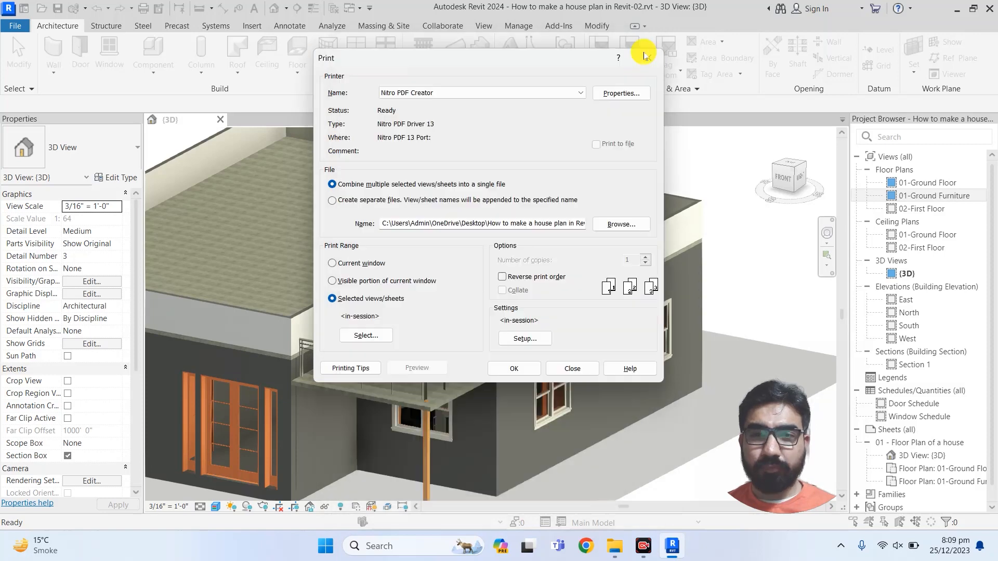
Include floor plans 01-Ground Floor and 01-Ground Furniture and the 01-Ground Floor reflected ceiling plan in the print selection
click(353, 335)
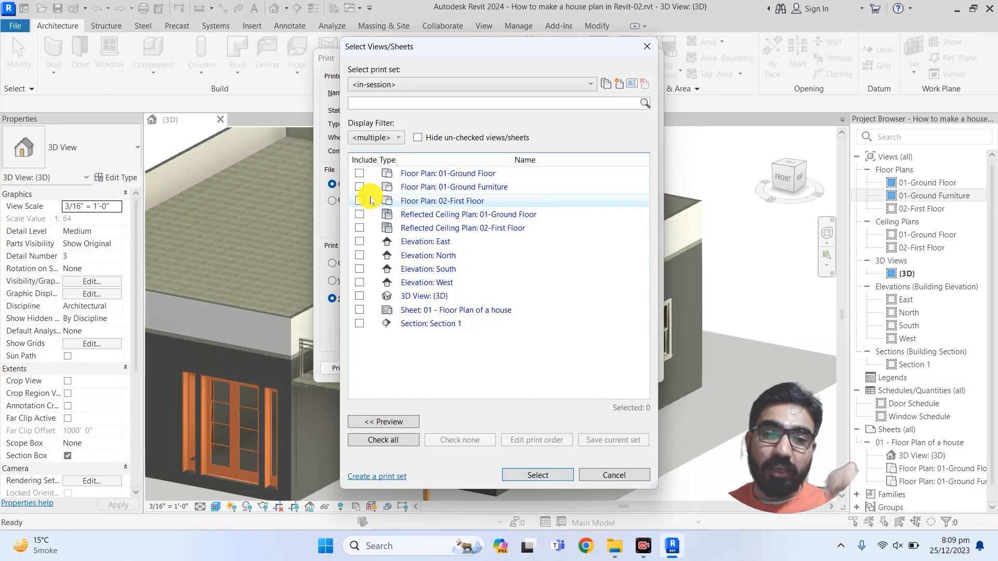
click(359, 174)
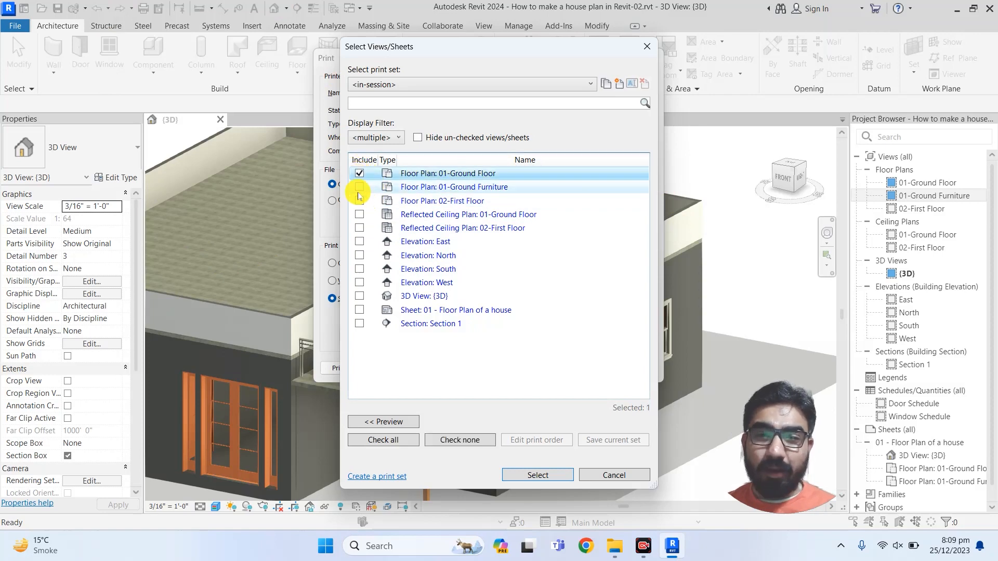
click(359, 188)
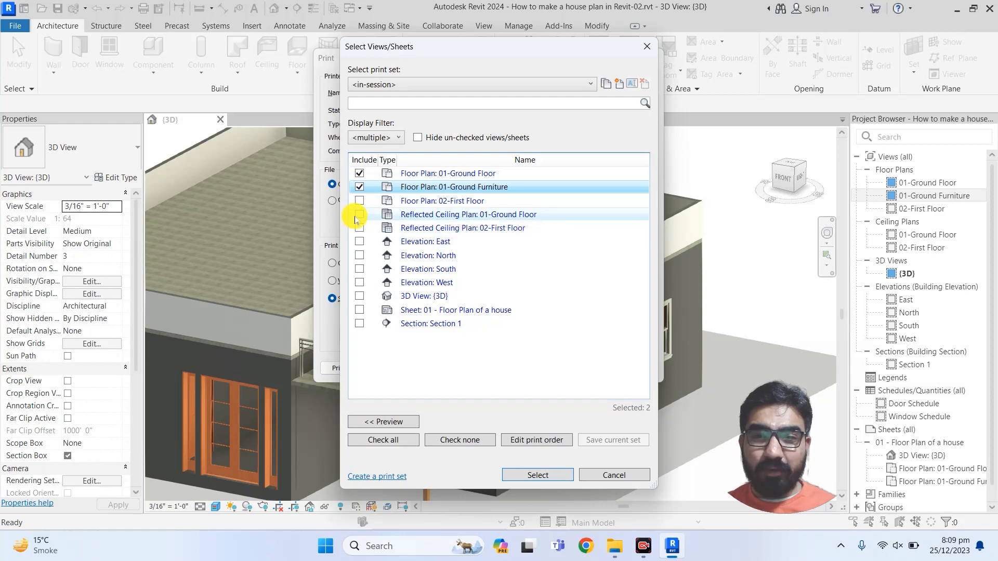
click(359, 215)
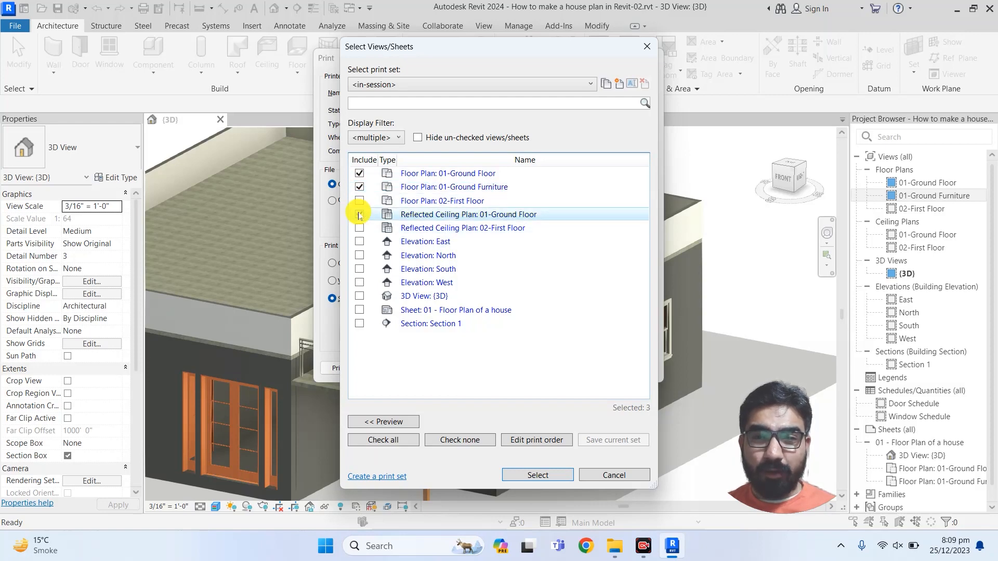
Include the East, North, South and West elevations, the {3D} view, Section 1 and sheet 01 - Floor Plan of a house, and apply the selection
click(359, 242)
click(359, 255)
click(359, 269)
click(359, 283)
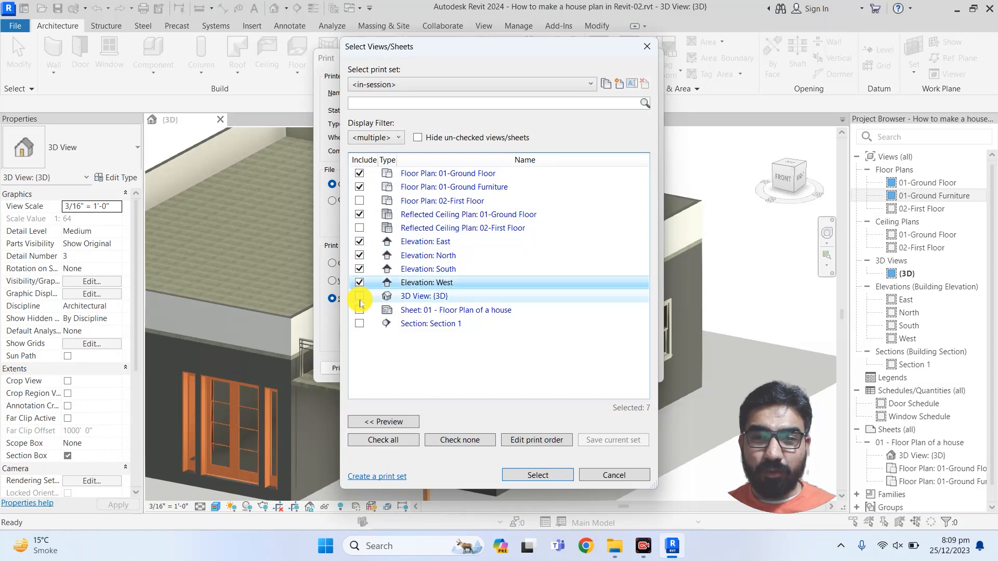
click(360, 296)
click(359, 324)
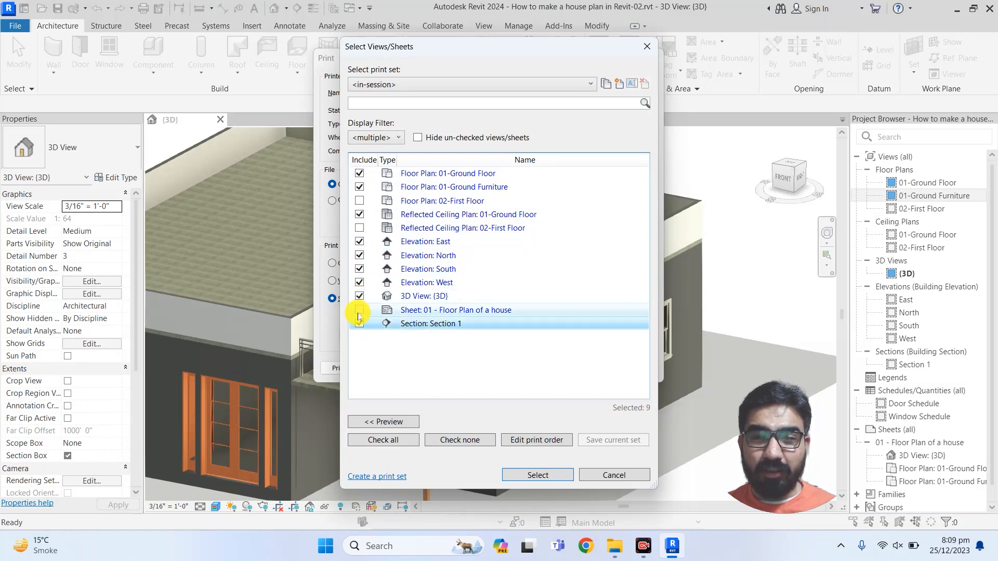
click(360, 310)
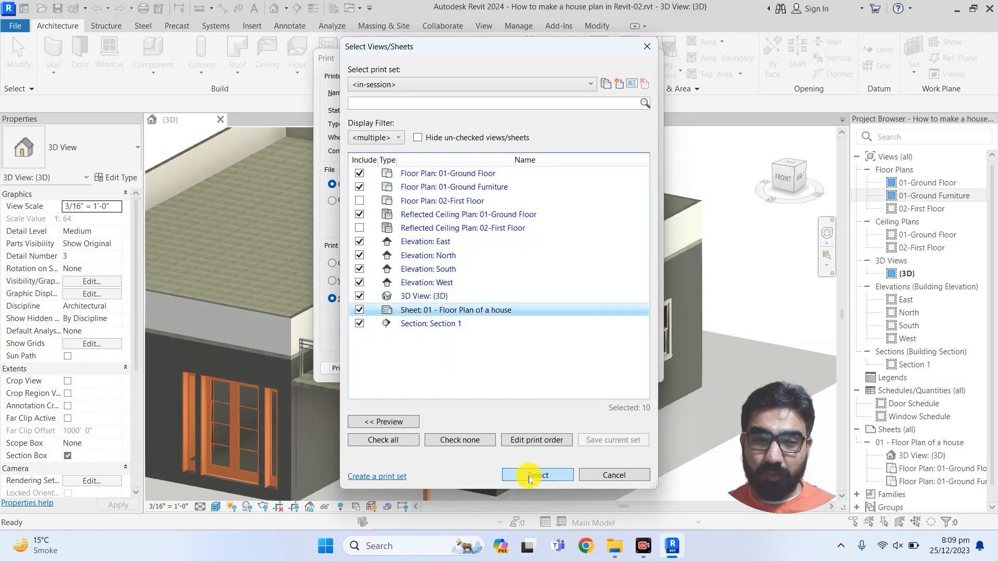
click(541, 475)
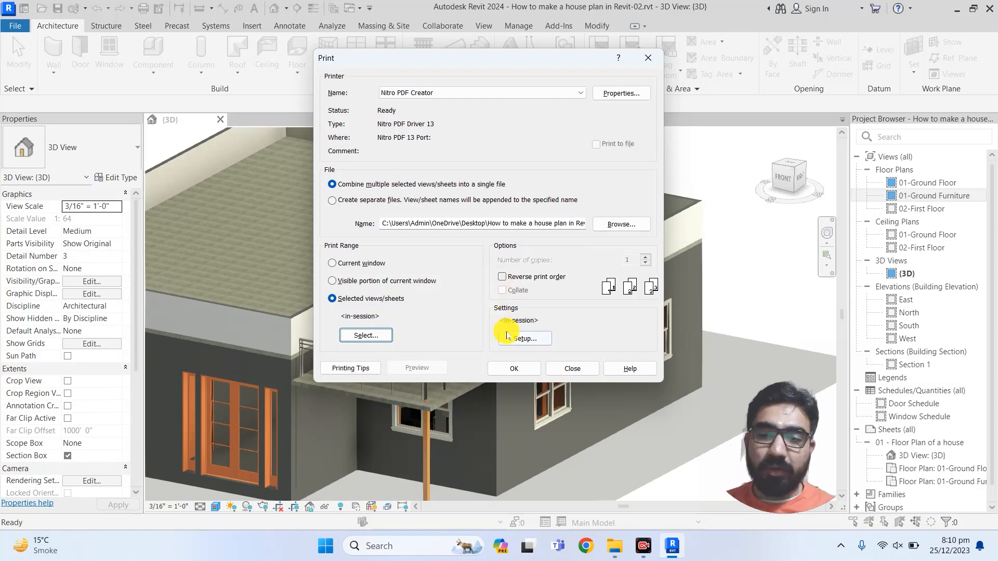
Accept the print setup with A3, Landscape, Center, Fit to page, Vector Processing, High raster quality and Color, and start printing
click(524, 338)
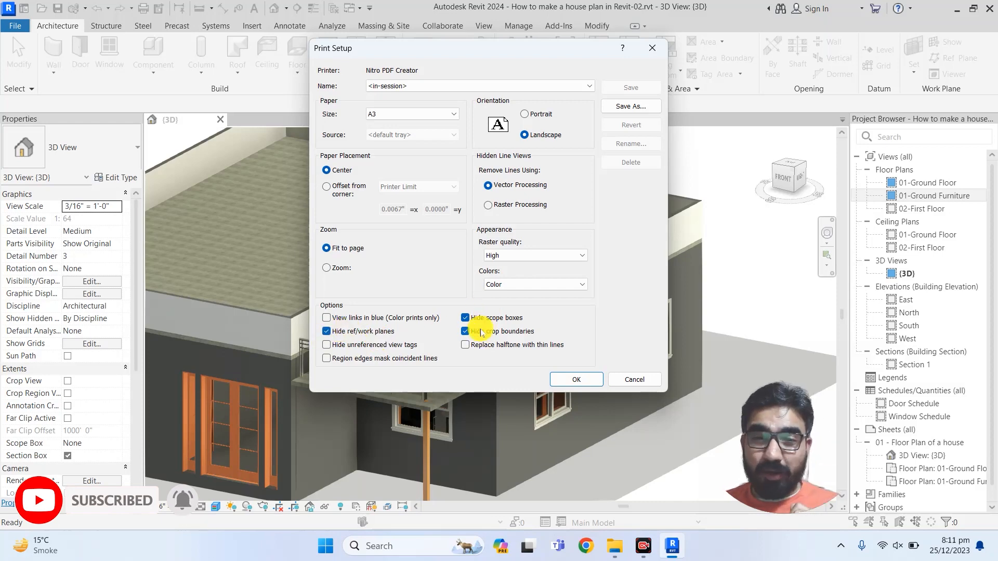
click(571, 380)
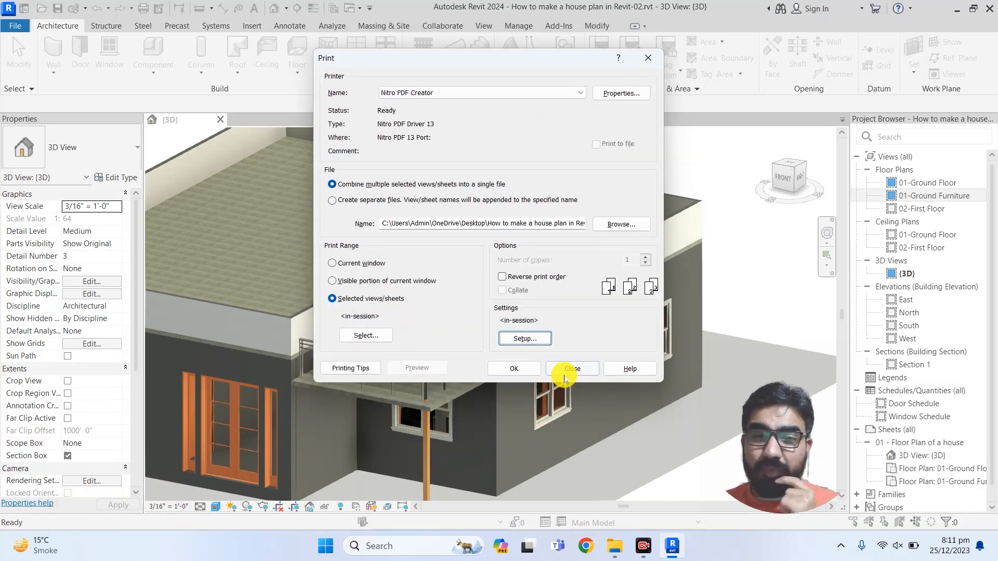
click(508, 370)
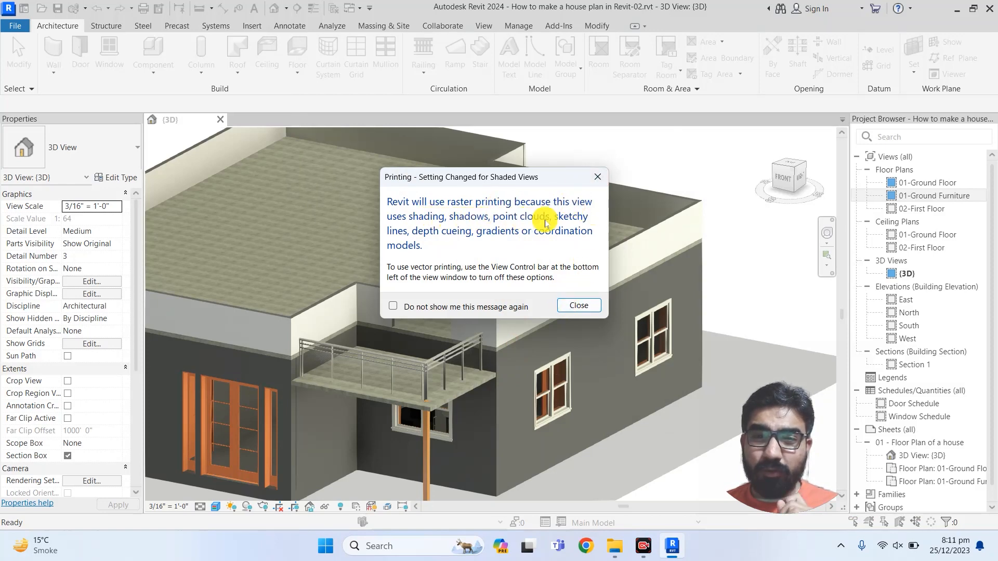
Dismiss the raster-printing notice for shaded views and examine the line sharpness of the floor plan on the PDF's first page
click(573, 306)
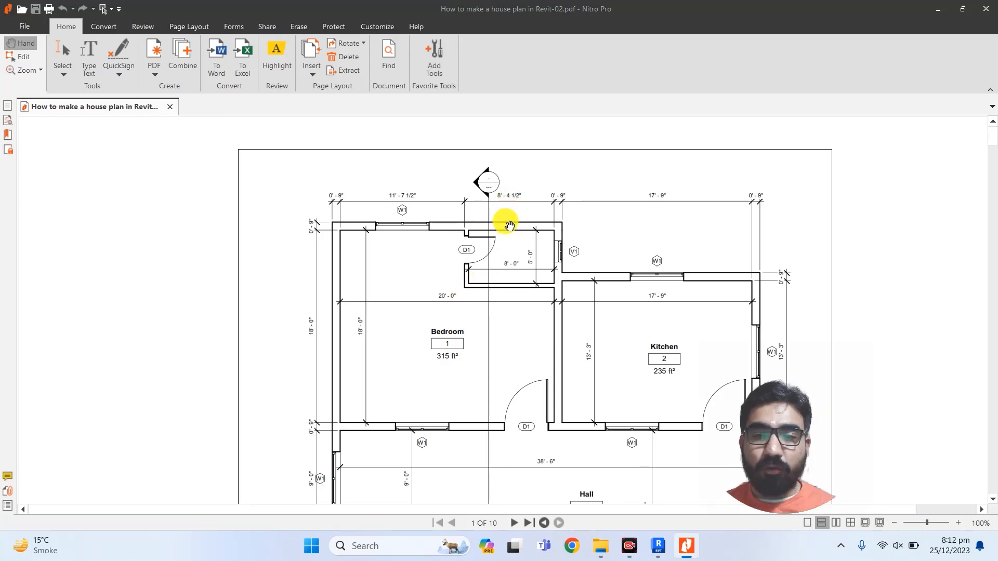
ctrl+scroll(510, 223, up, 10)
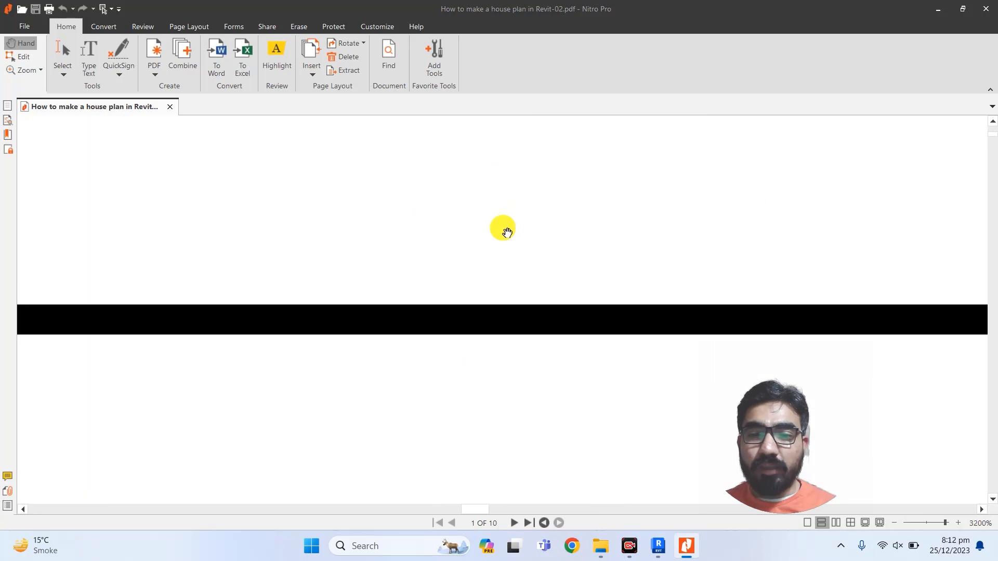
ctrl+scroll(434, 315, up, 1)
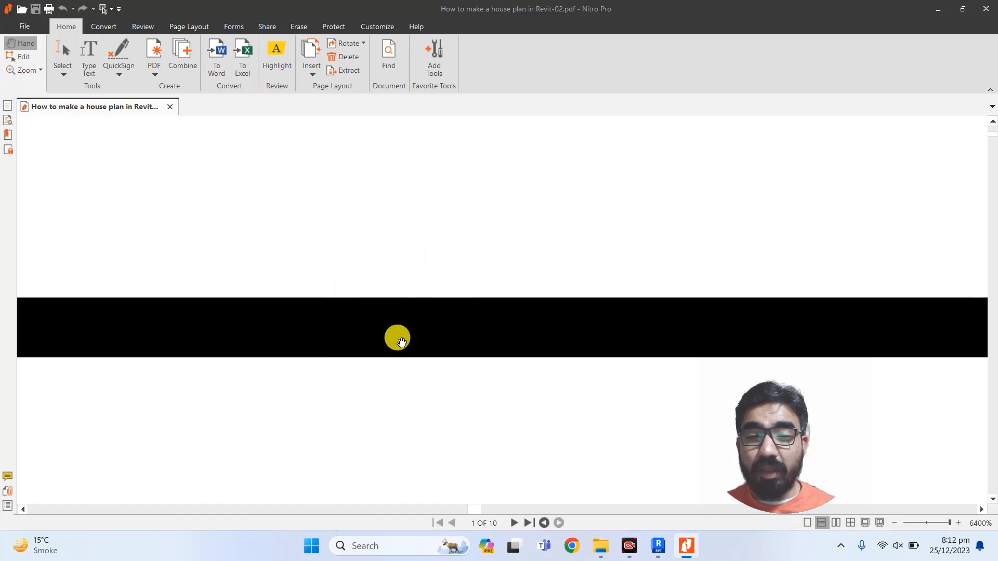
ctrl+scroll(392, 304, down, 5)
ctrl+scroll(395, 306, down, 3)
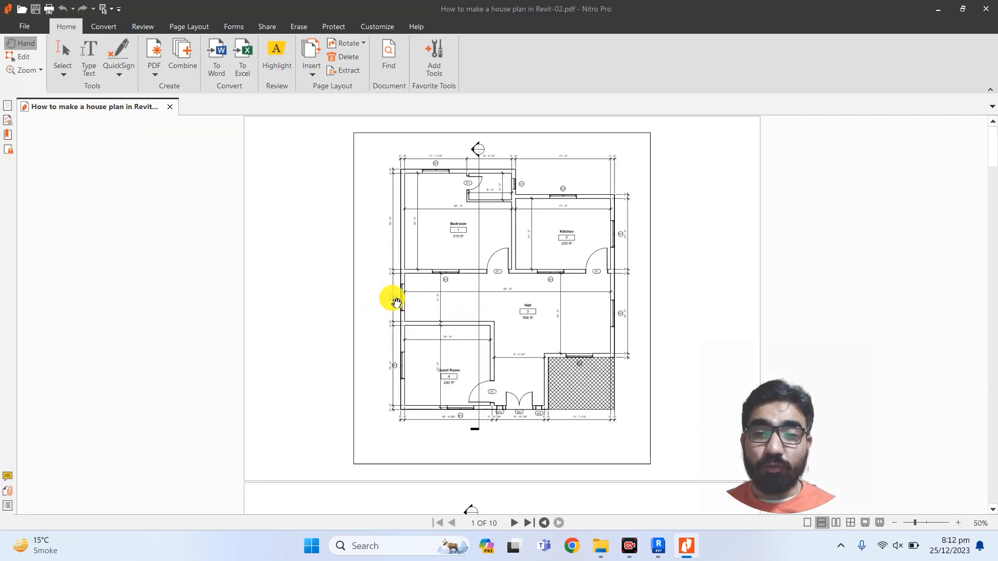
Review the remaining PDF pages, including the furniture plan, elevations, 3D view and the Floor Plan of a house sheet
scroll(483, 274, down, 1)
scroll(483, 274, down, 7)
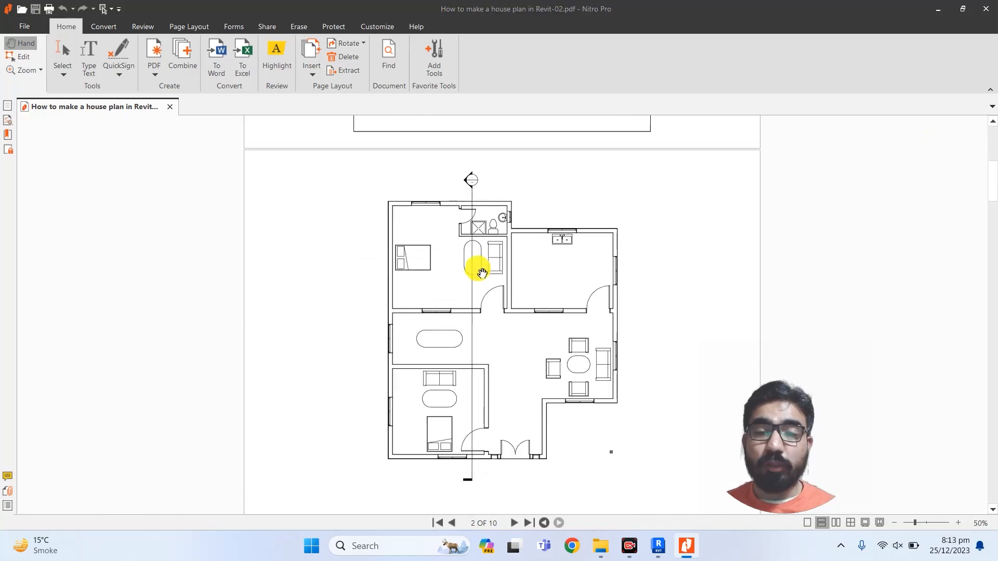
scroll(483, 274, down, 18)
scroll(483, 274, down, 10)
scroll(483, 274, down, 18)
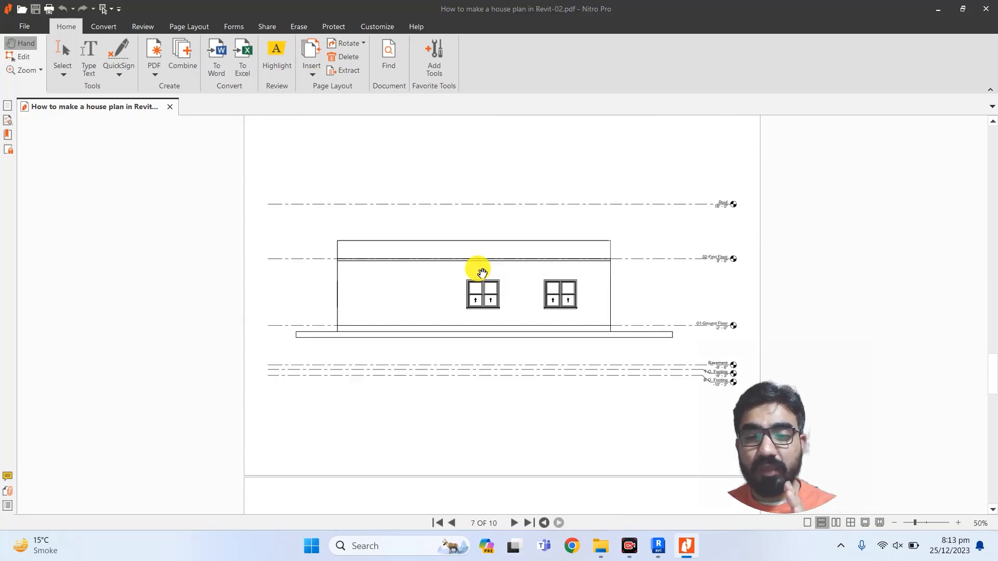
scroll(482, 273, down, 18)
scroll(482, 270, down, 3)
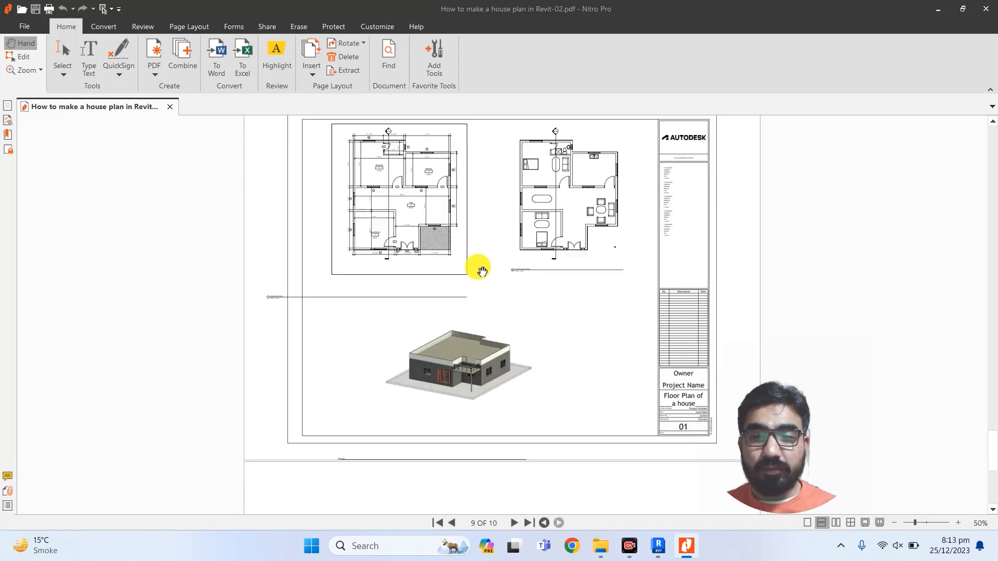
scroll(482, 271, up, 1)
scroll(482, 270, down, 10)
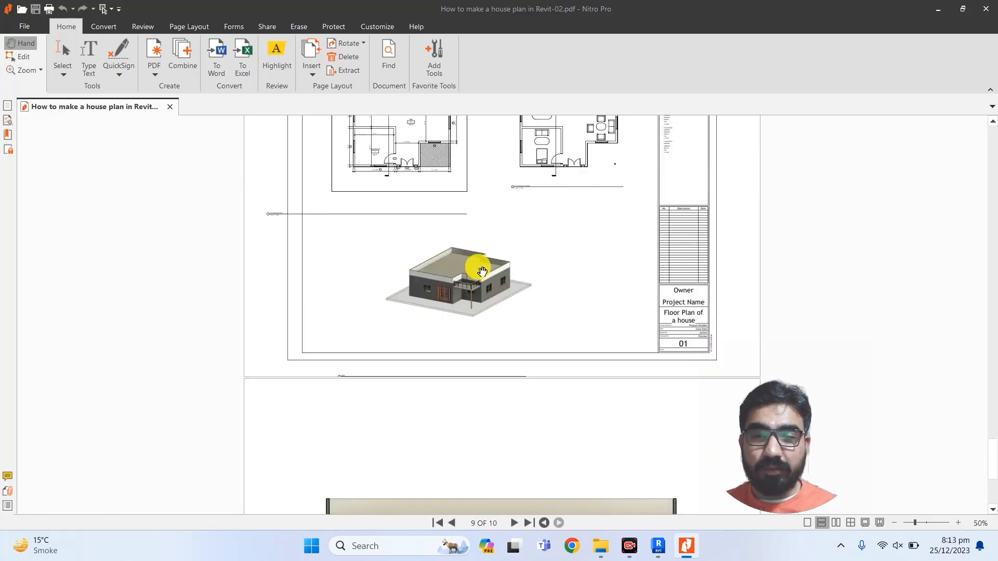
scroll(482, 270, up, 10)
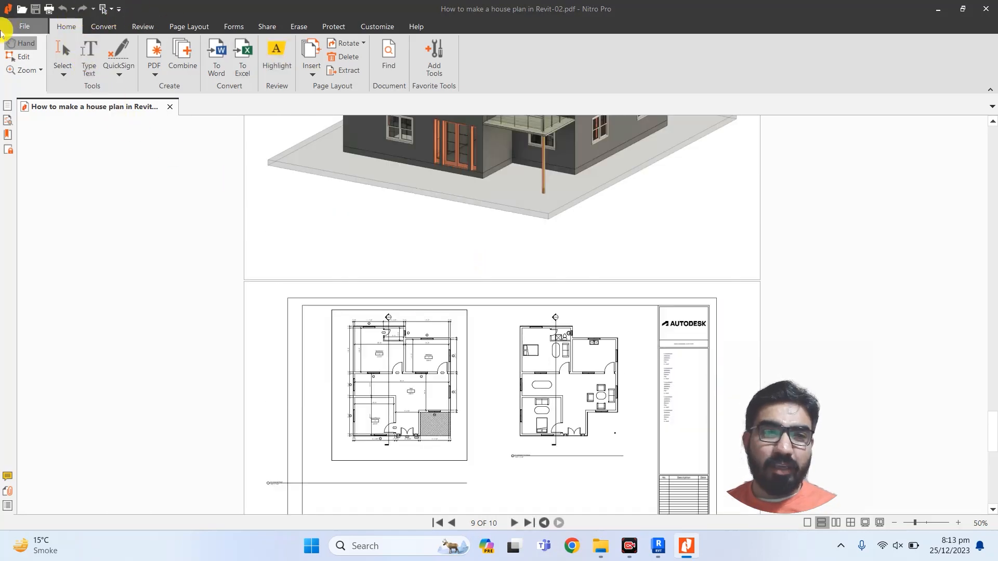
Review the PDF's print options and available printers in Nitro Pro, and close the document to return to Revit
click(18, 25)
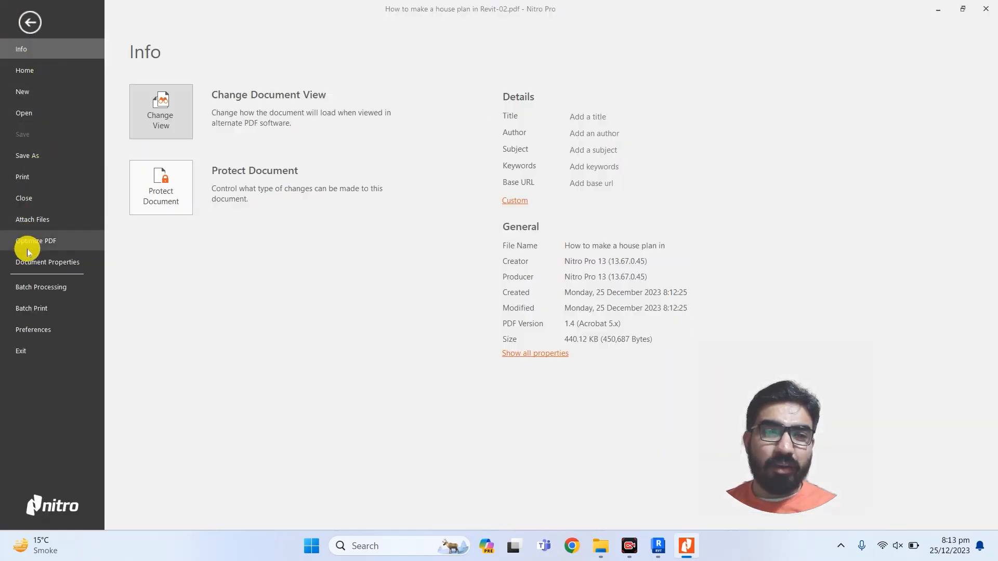
click(21, 178)
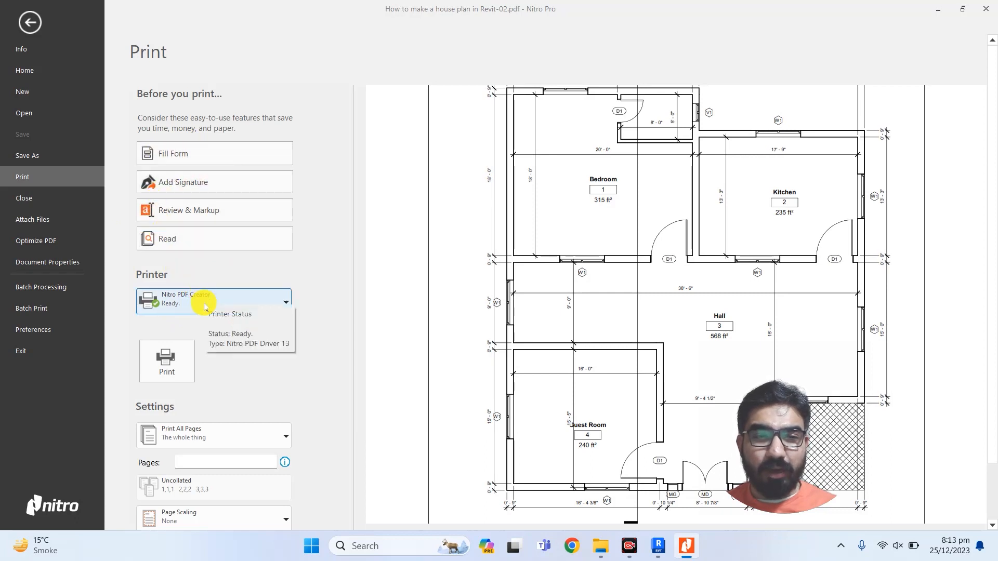
click(277, 306)
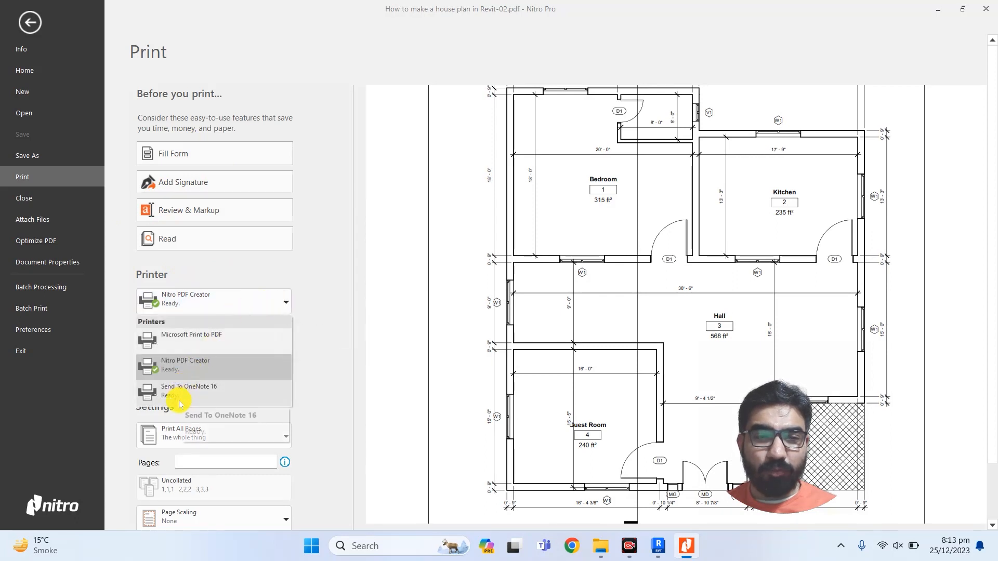
click(319, 296)
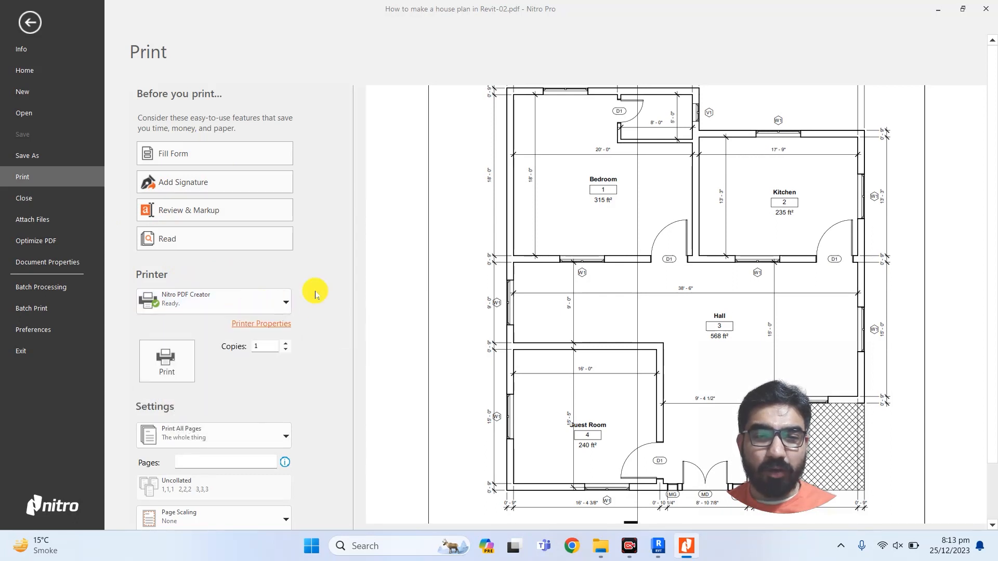
scroll(242, 370, down, 3)
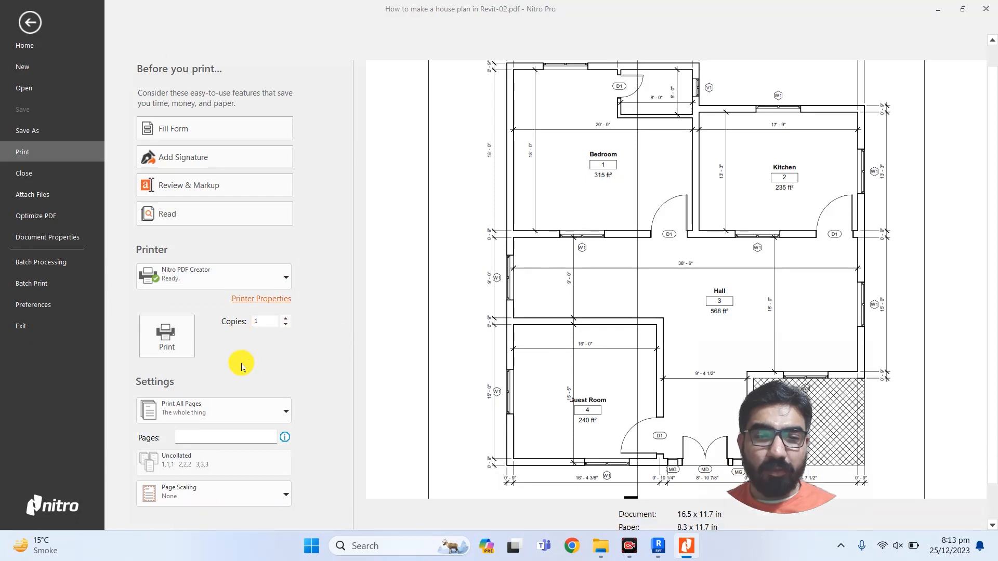
scroll(199, 447, up, 3)
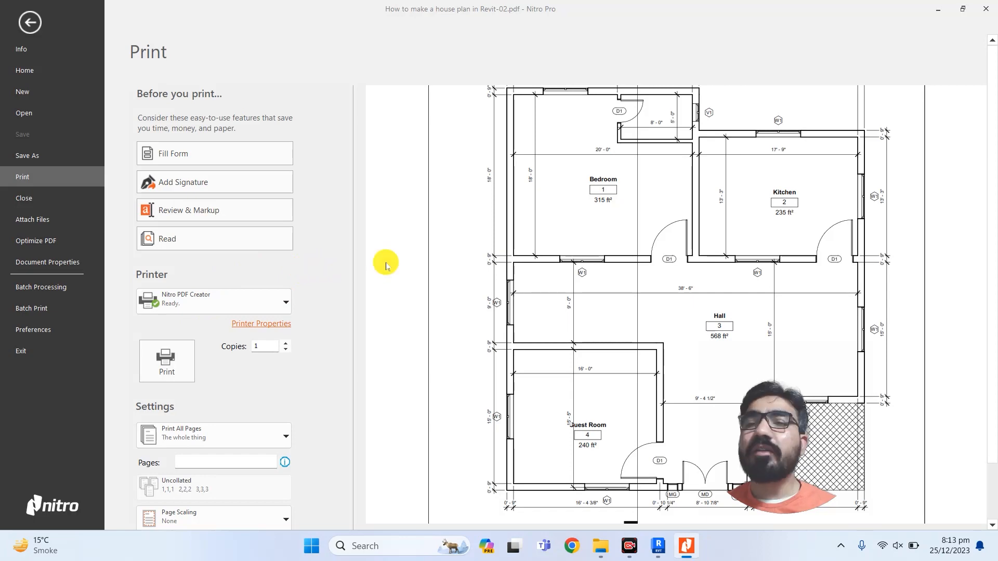
click(986, 9)
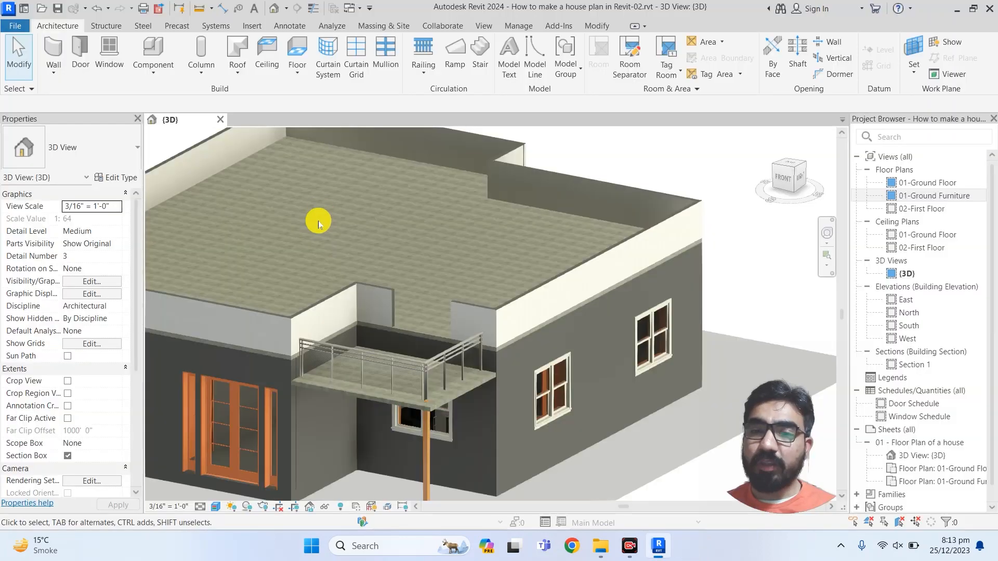
Open the sheet 01 - Floor Plan of a house
scroll(413, 241, down, 5)
middle_drag(413, 241, 508, 247)
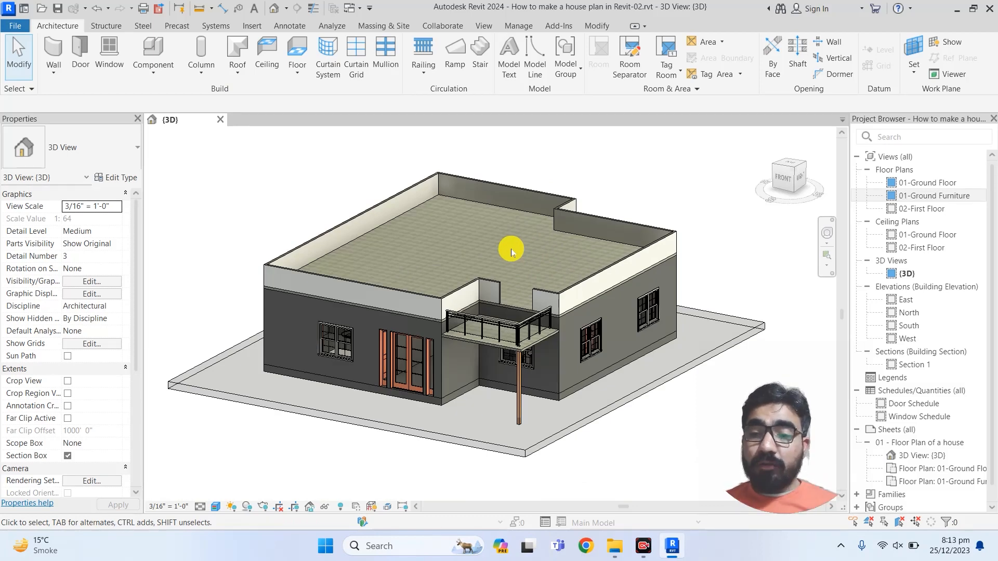
click(922, 442)
double_click(922, 442)
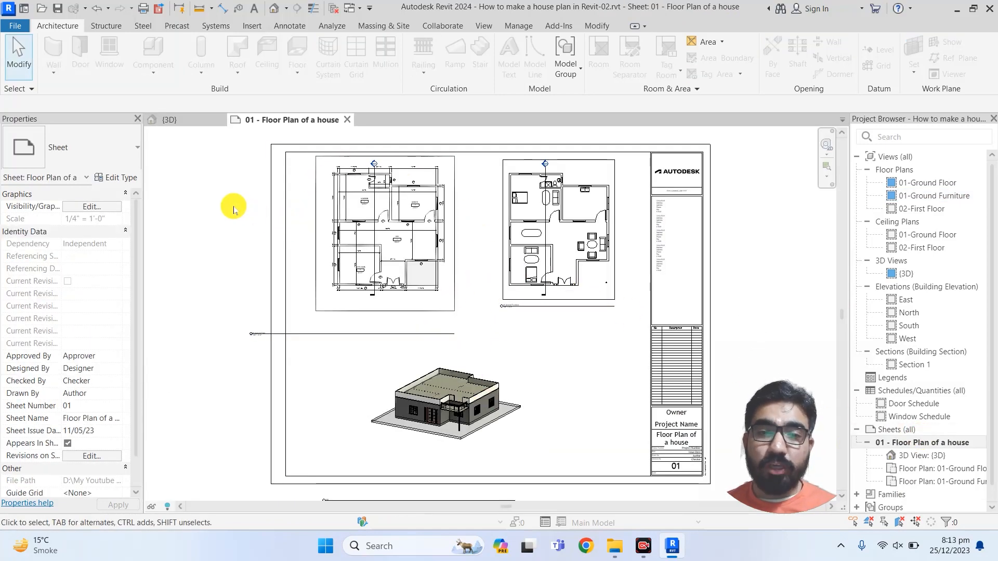
Edit the type properties of the 01-Ground Furniture viewport on the sheet and set its Title to <none>
scroll(229, 181, up, 1)
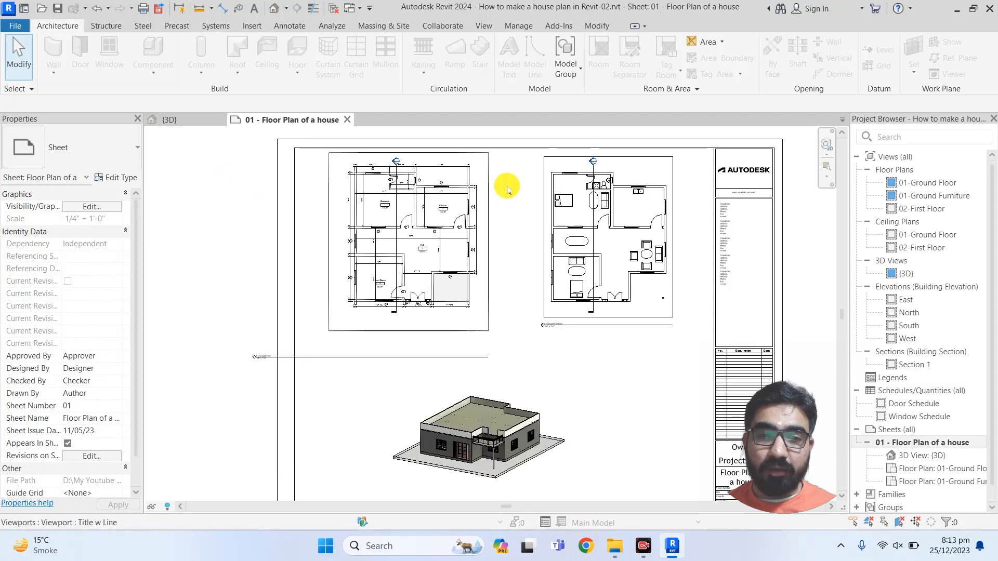
middle_drag(734, 200, 624, 221)
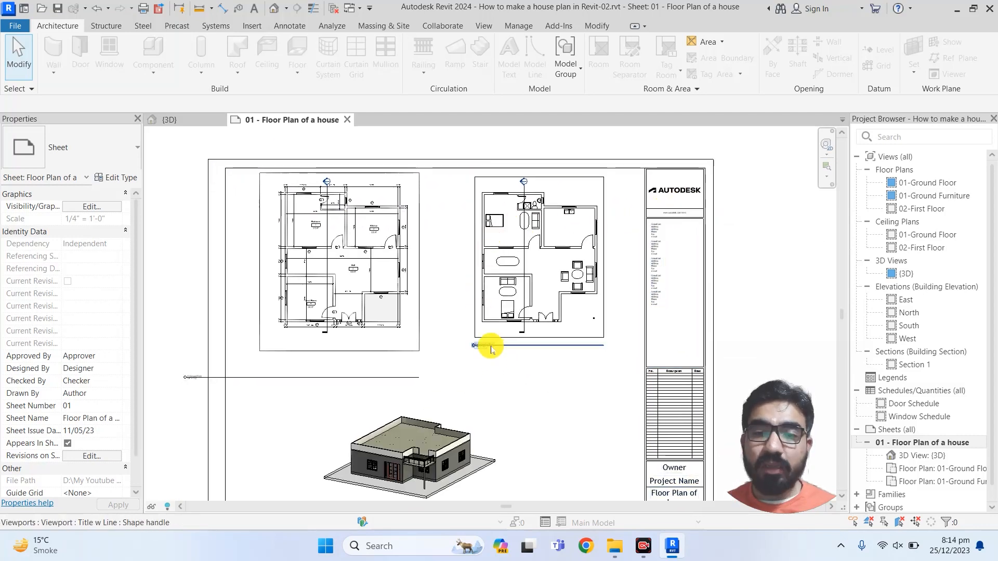
scroll(482, 345, up, 2)
scroll(476, 346, up, 1)
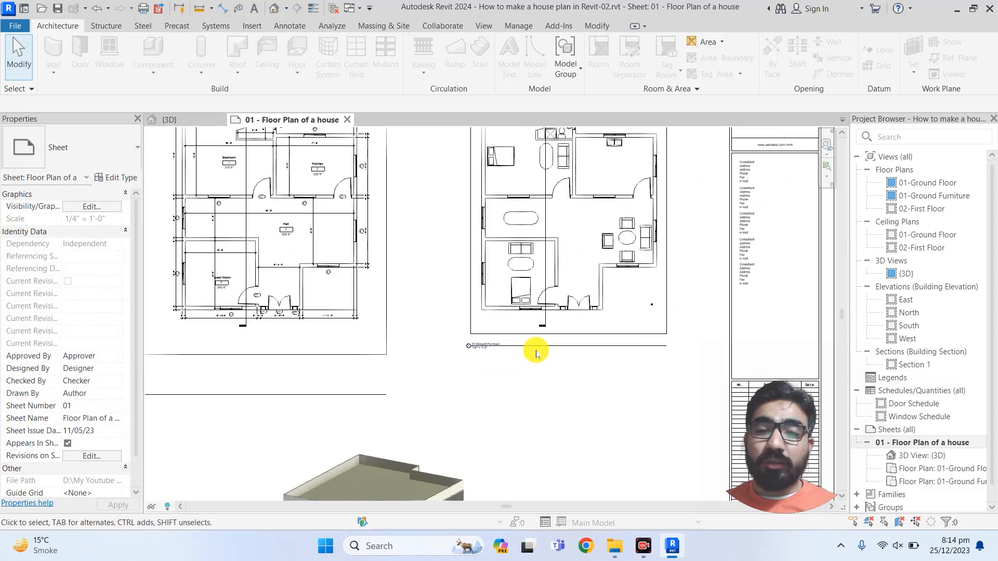
scroll(483, 347, up, 5)
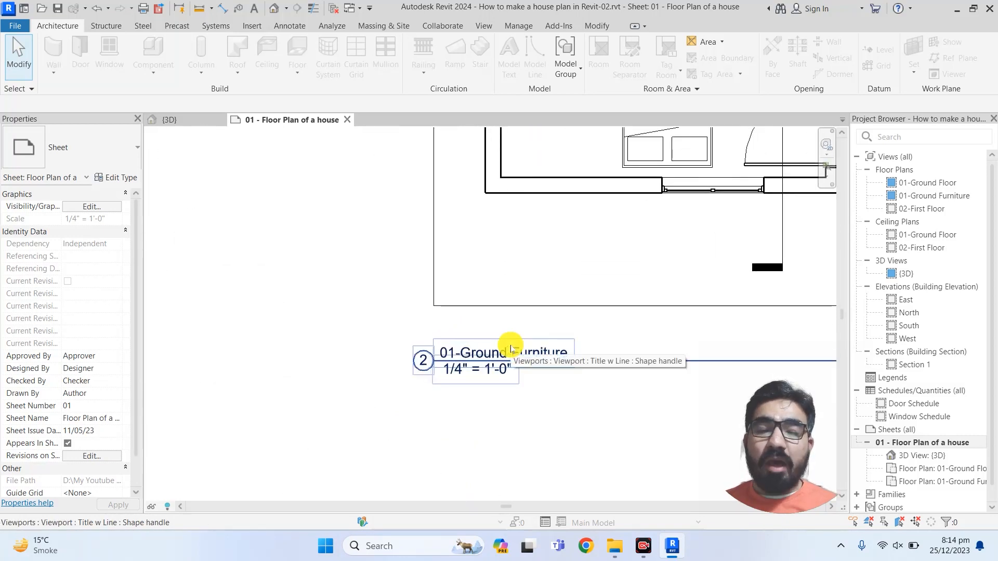
scroll(505, 373, down, 6)
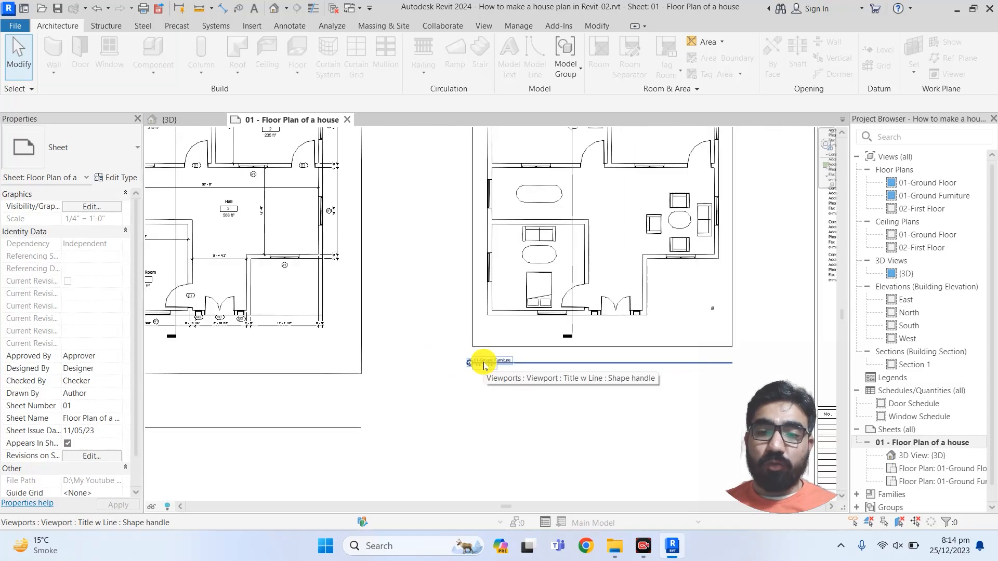
scroll(485, 364, down, 1)
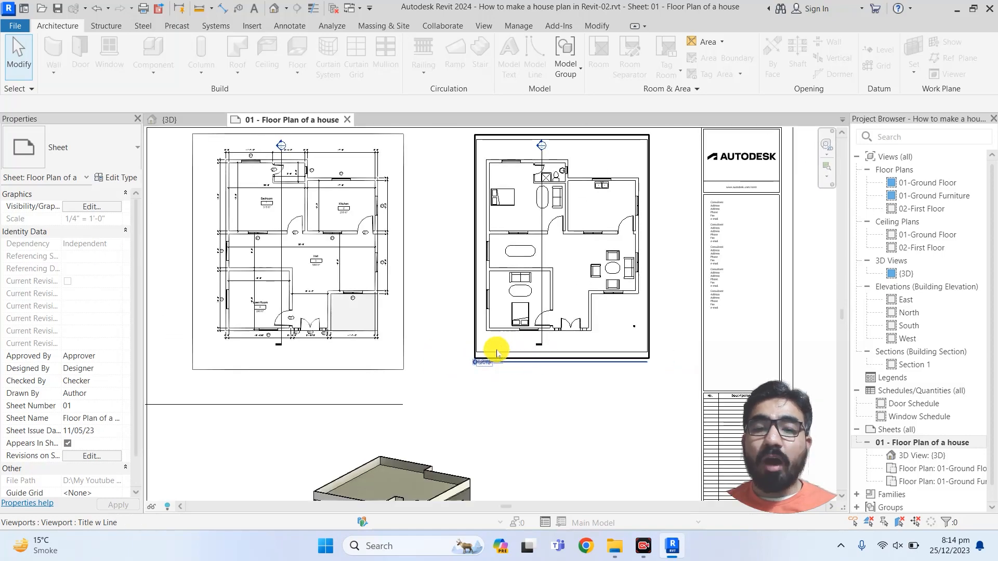
click(536, 362)
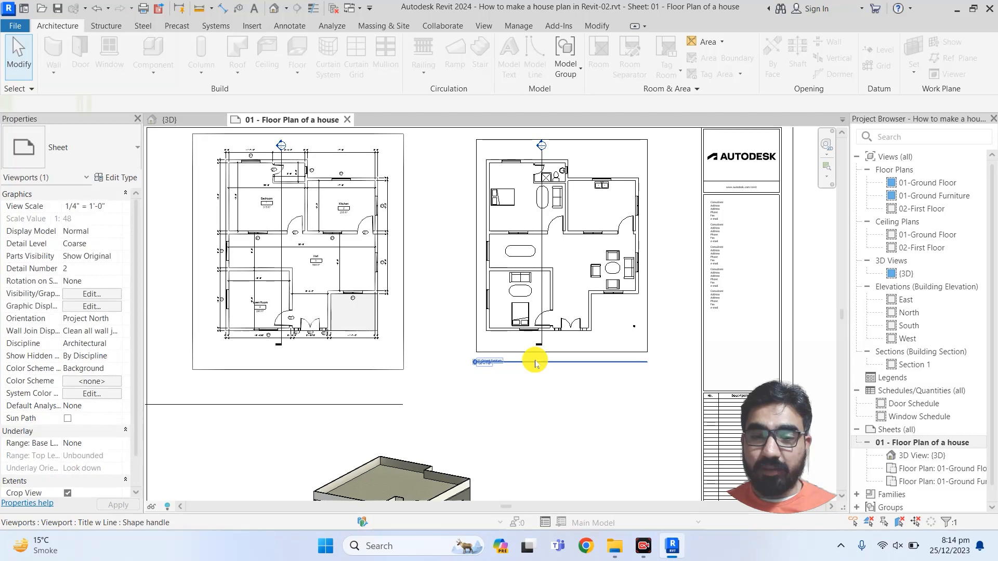
click(116, 177)
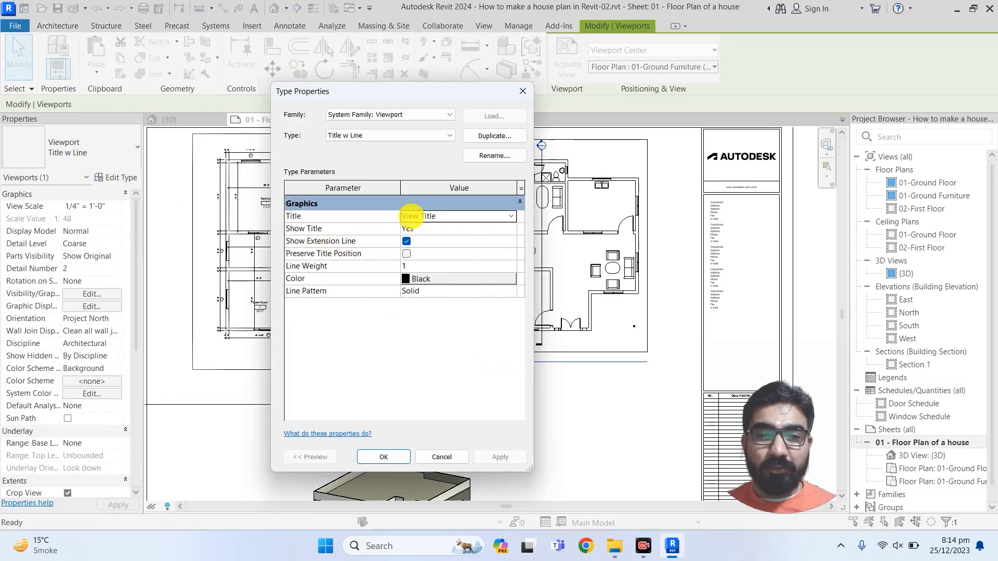
click(511, 218)
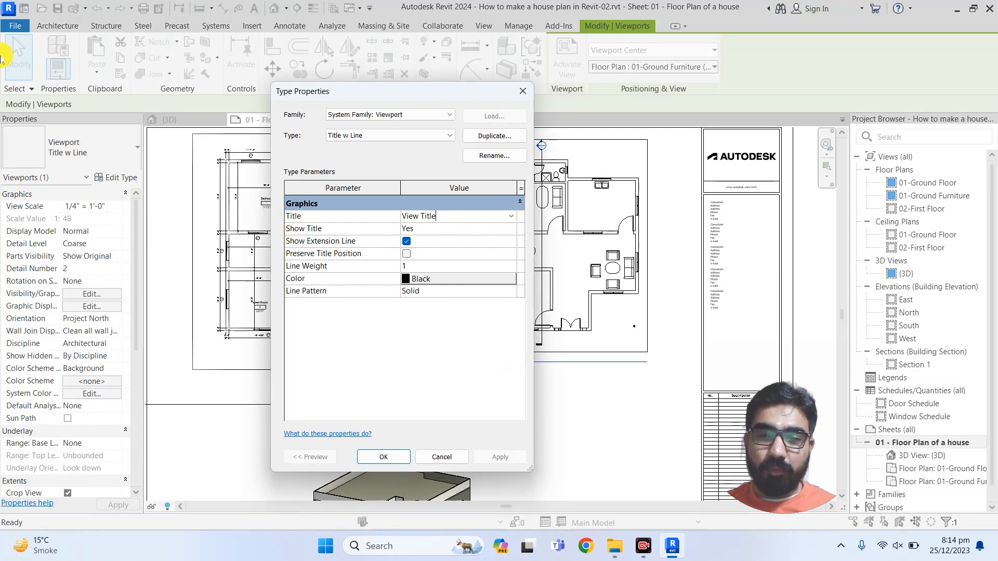
click(509, 216)
Set Show Title to No for the Title w Line viewport type, keeping line weight 1 and the Solid pattern, and apply the changes
click(438, 229)
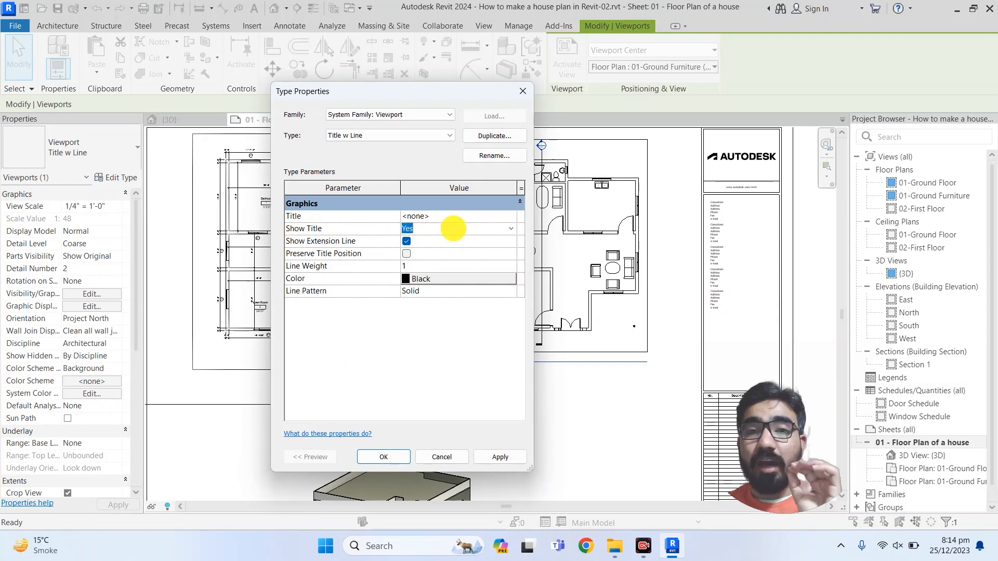
click(512, 233)
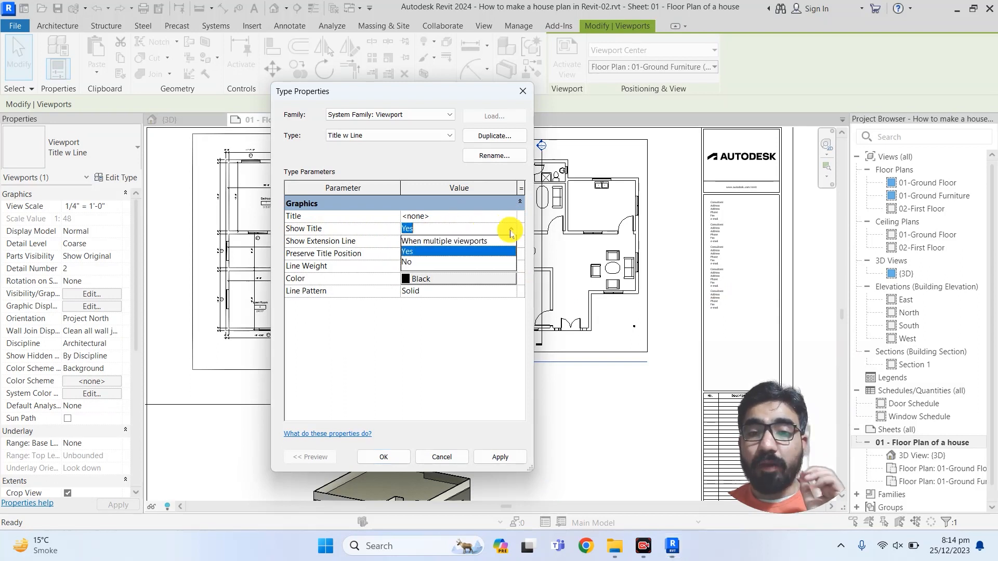
click(422, 264)
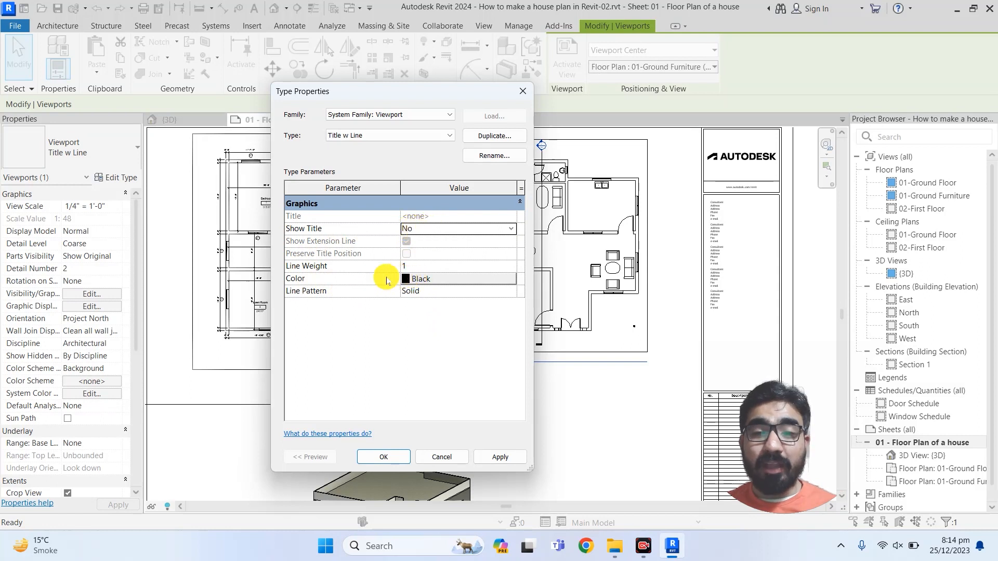
click(498, 267)
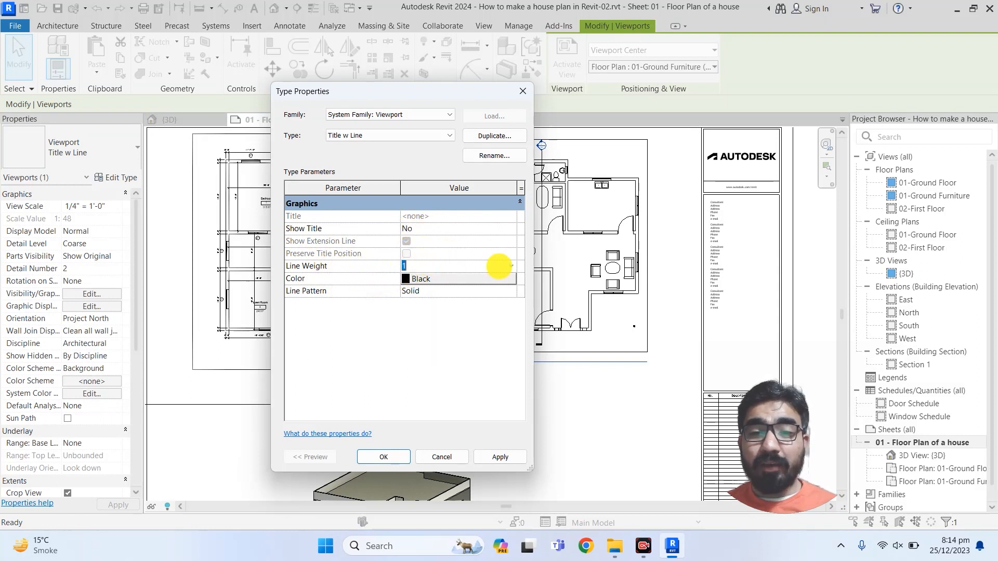
click(512, 266)
click(461, 267)
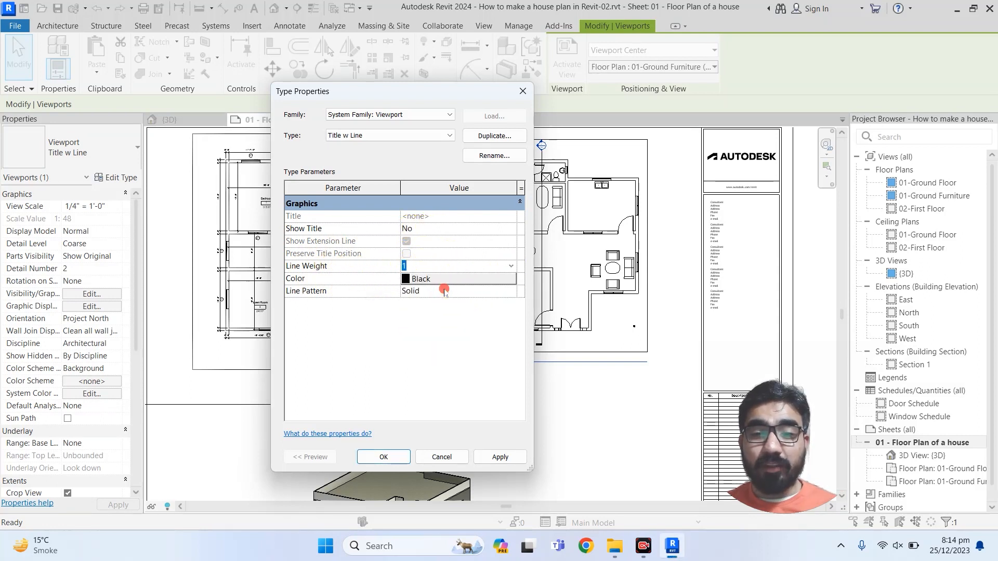
click(513, 293)
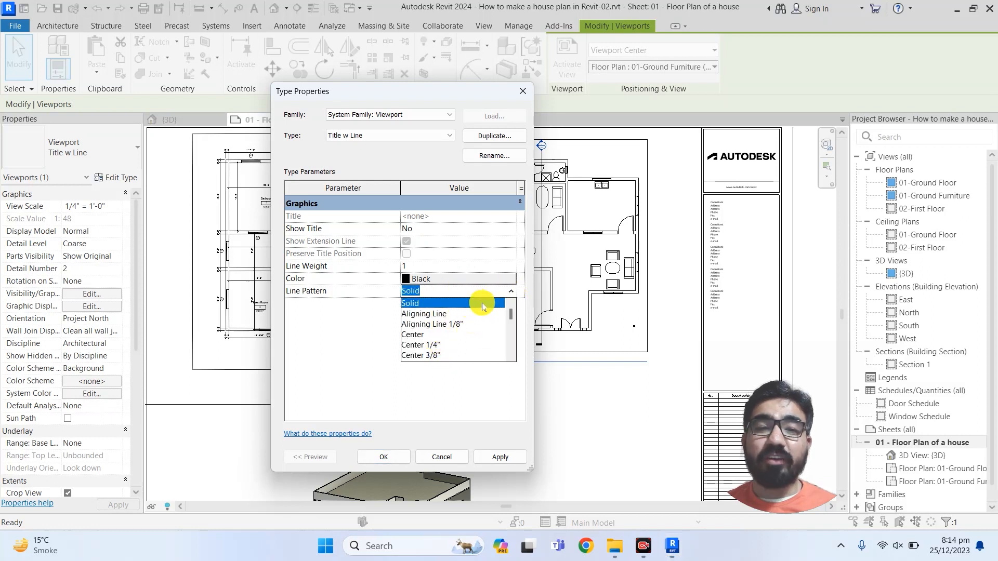
click(509, 296)
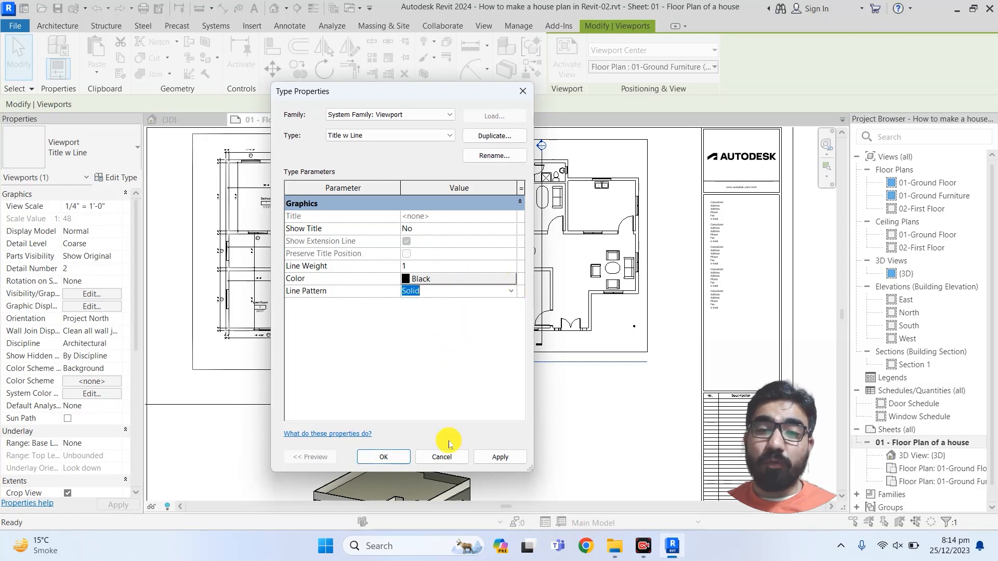
click(489, 459)
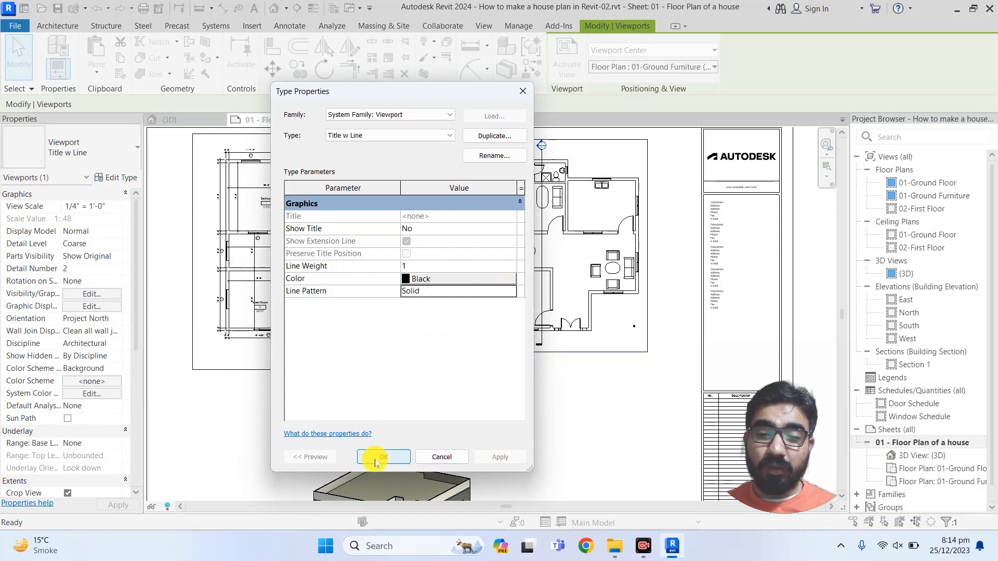
Close the viewport type properties and examine the view title beneath the 01-Ground Furniture viewport on the sheet
click(376, 461)
scroll(481, 325, down, 2)
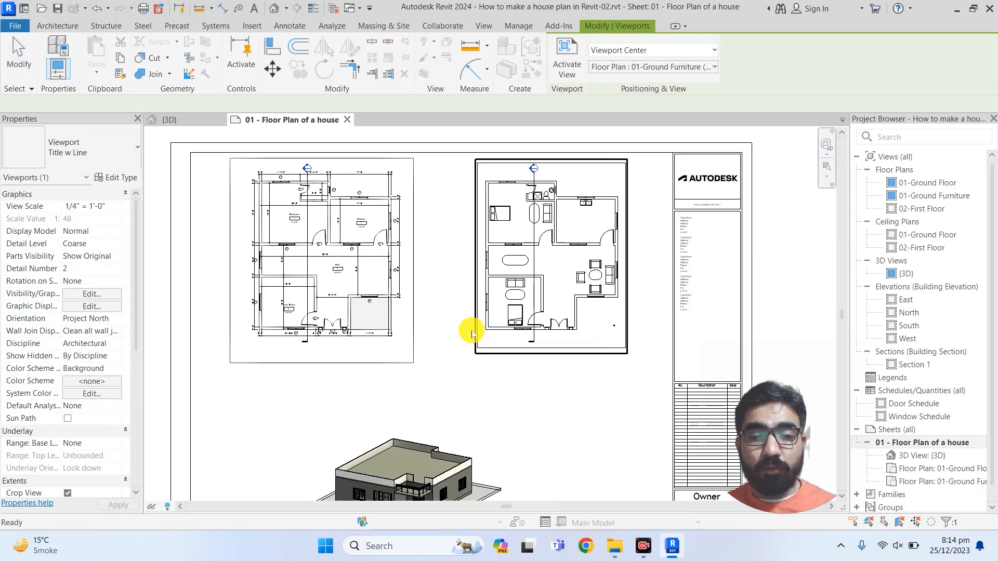
scroll(471, 332, up, 1)
key(Escape)
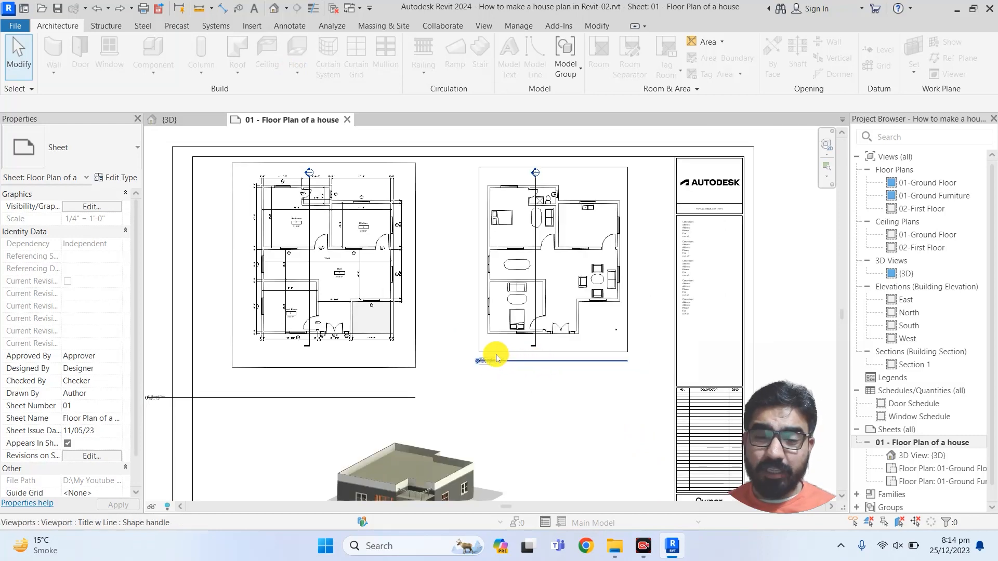
scroll(461, 374, up, 5)
scroll(461, 376, down, 2)
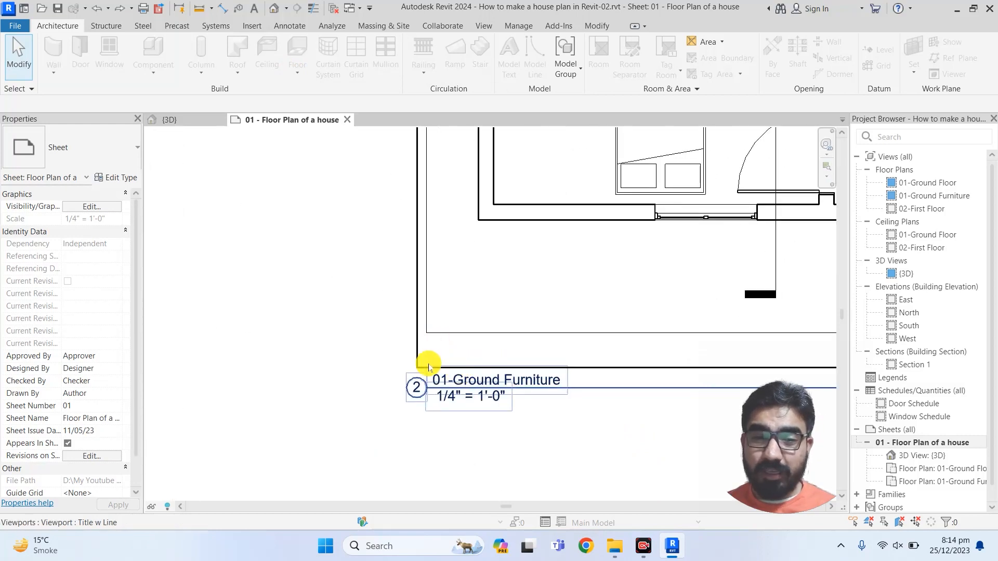
scroll(424, 369, down, 4)
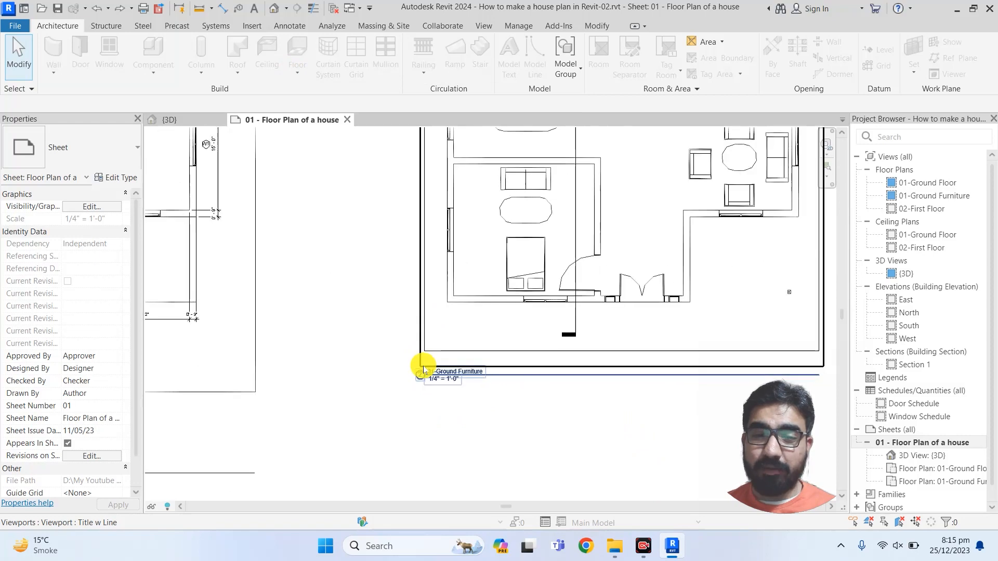
scroll(383, 365, down, 4)
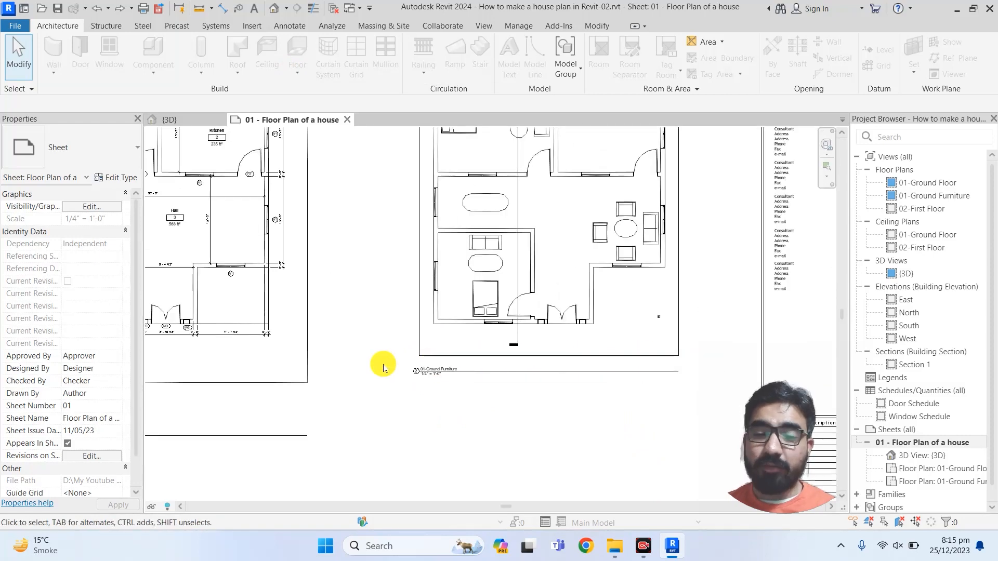
Move the 01-Ground Floor viewport's title up to just beneath the plan and shorten its extension line slightly
middle_drag(372, 374, 520, 376)
middle_drag(369, 382, 402, 383)
scroll(258, 397, up, 1)
click(310, 418)
drag(312, 416, 383, 385)
drag(626, 385, 604, 387)
click(582, 408)
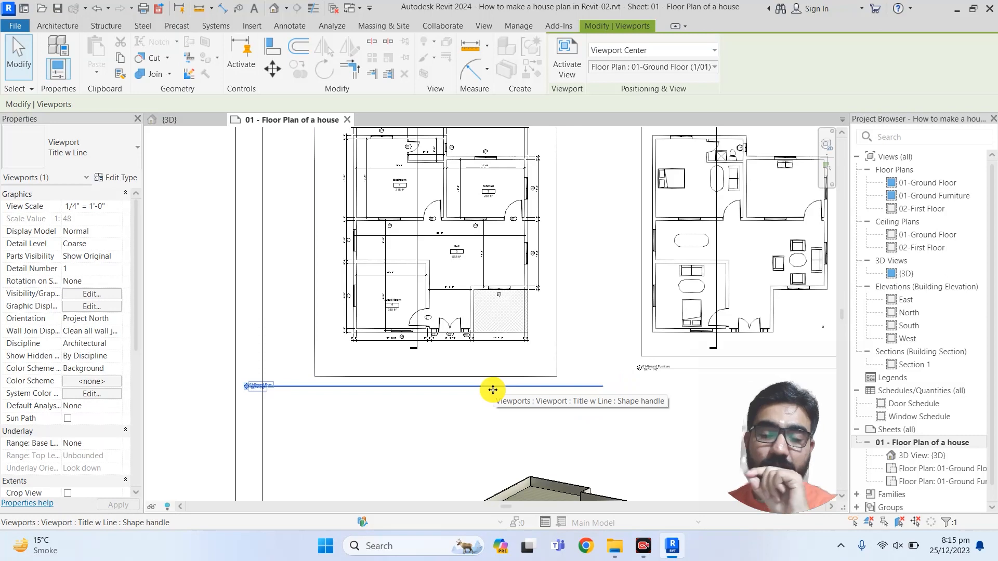
Delete the 01-Ground Floor viewport from the sheet and place that floor plan again beside the furniture plan
scroll(493, 390, down, 2)
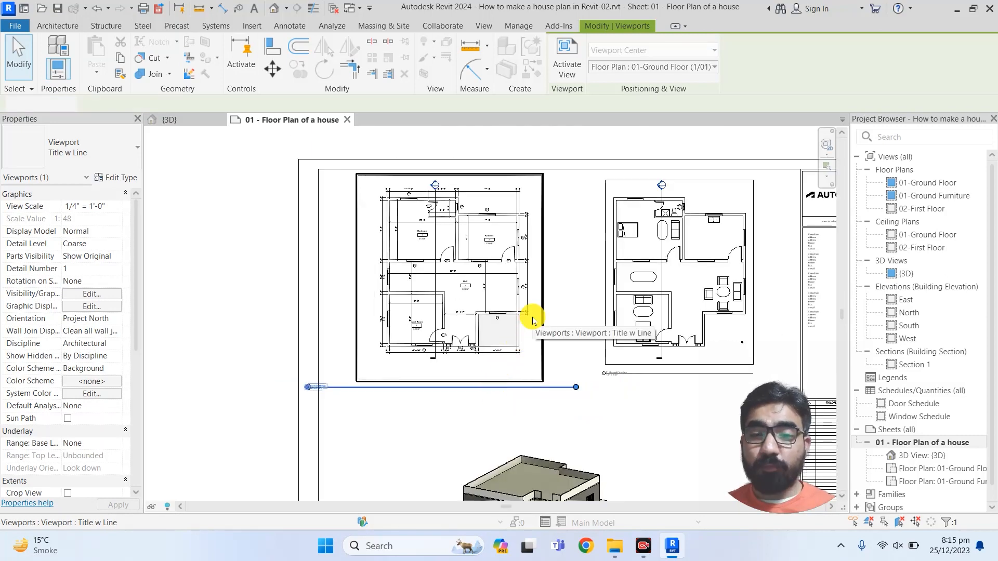
key(Delete)
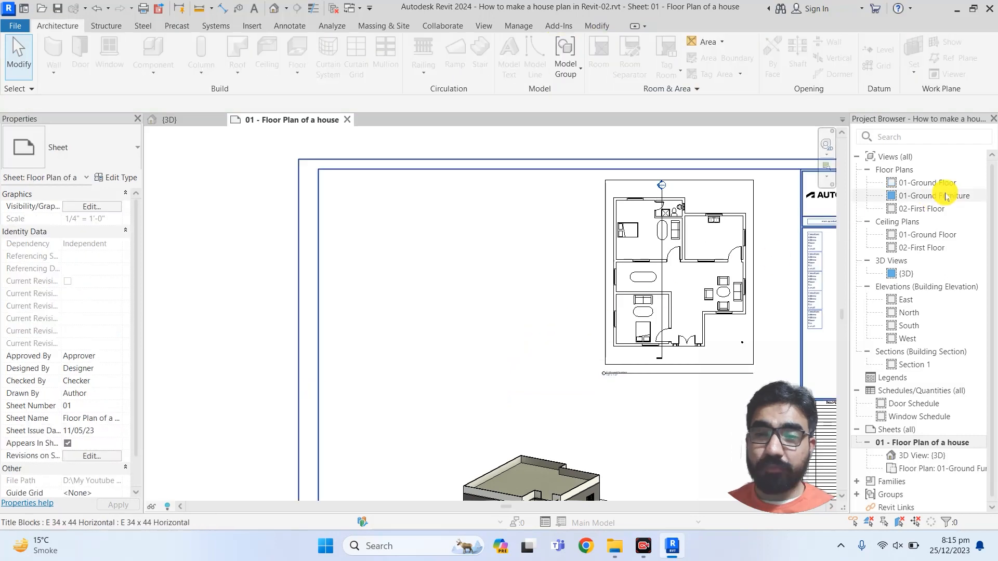
drag(944, 185, 423, 292)
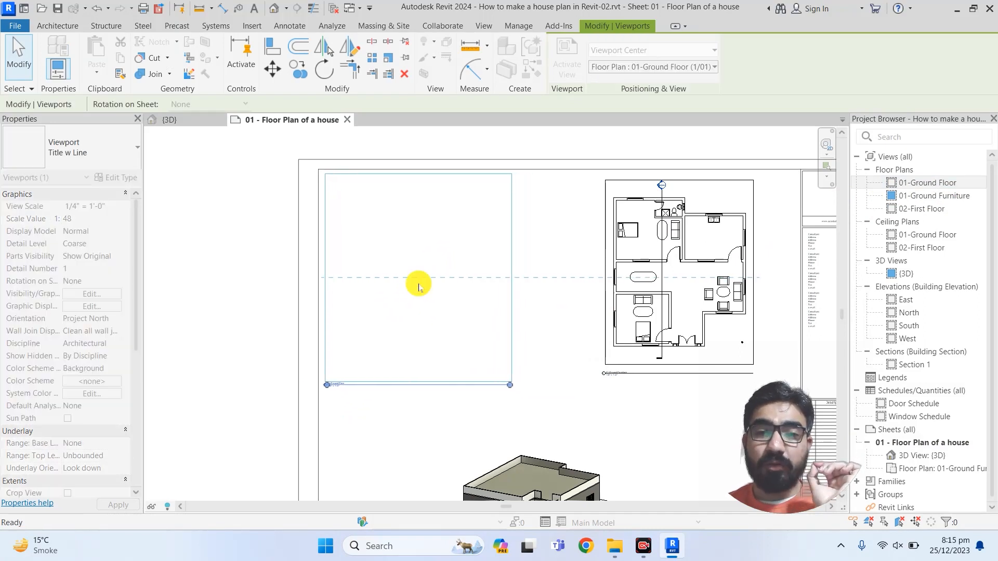
click(419, 287)
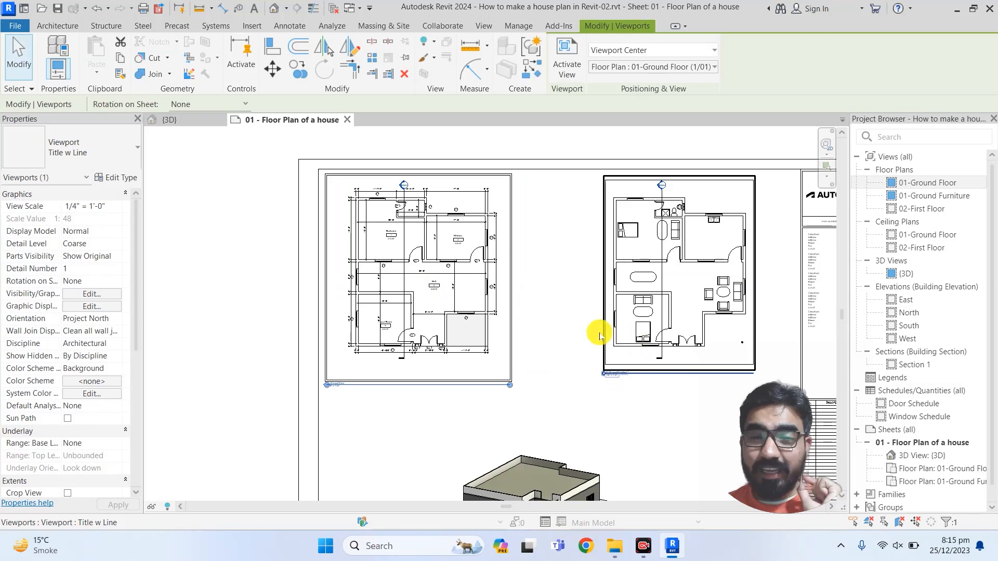
In the type properties of the 01-Ground Floor viewport title, set the line weight to 4 and the color to Red
scroll(324, 382, up, 6)
scroll(324, 384, down, 6)
scroll(526, 371, up, 5)
scroll(524, 364, down, 3)
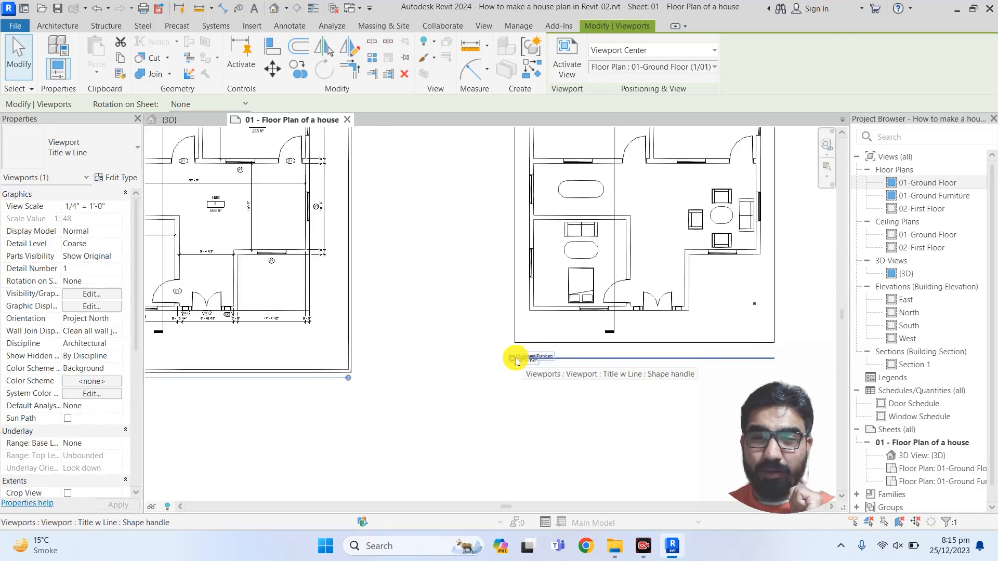
scroll(325, 352, down, 5)
scroll(423, 364, up, 3)
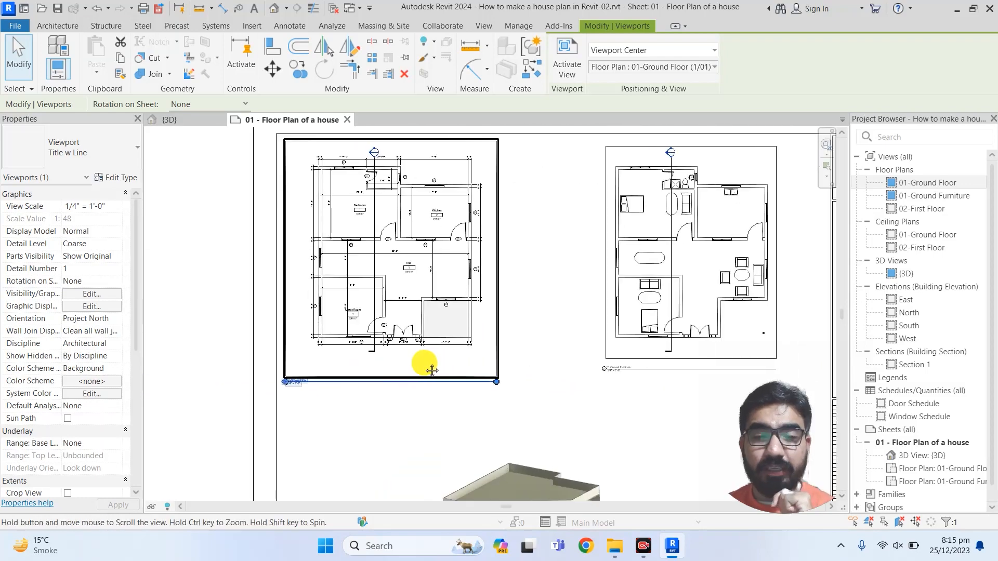
click(349, 407)
click(346, 380)
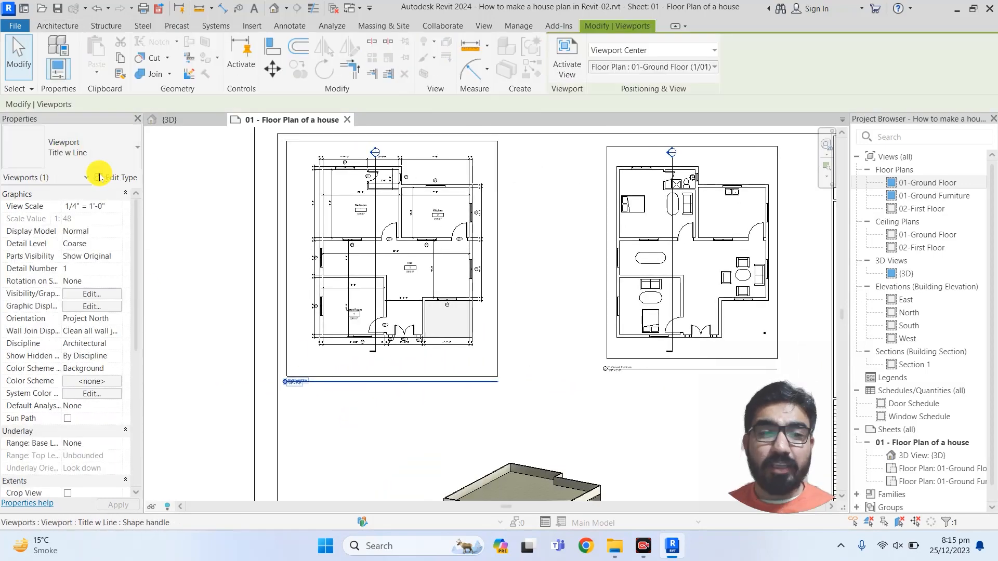
click(117, 177)
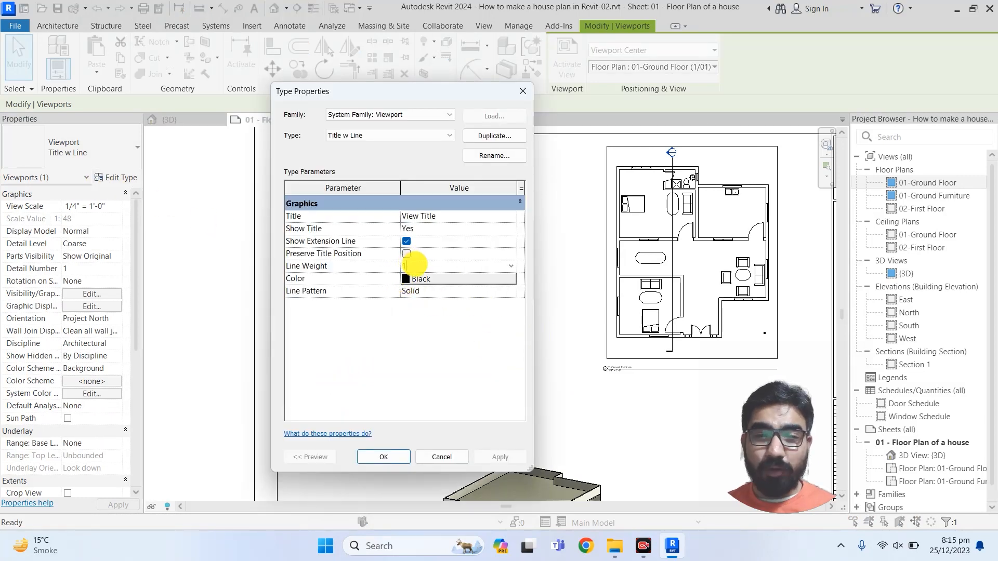
click(512, 266)
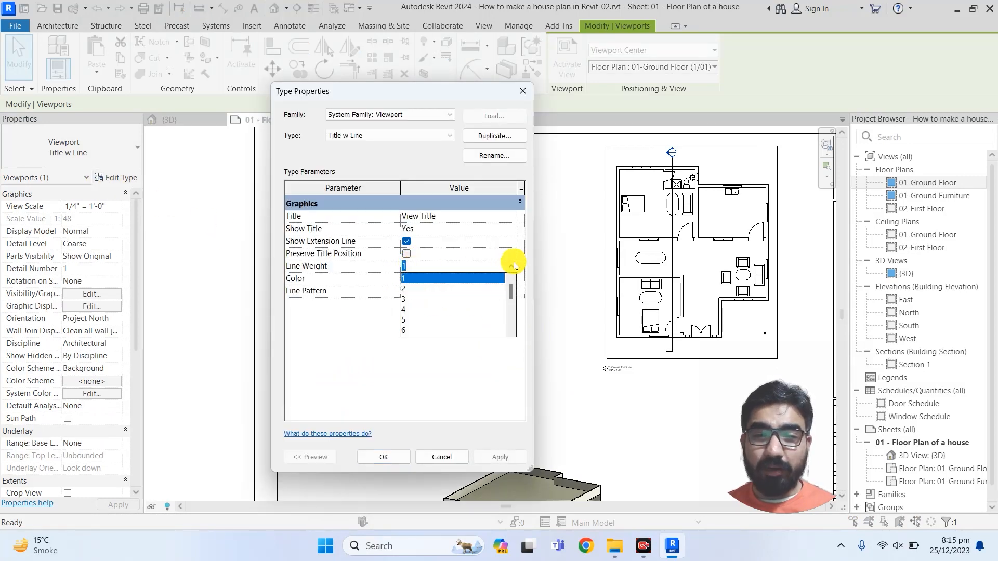
click(420, 309)
click(409, 278)
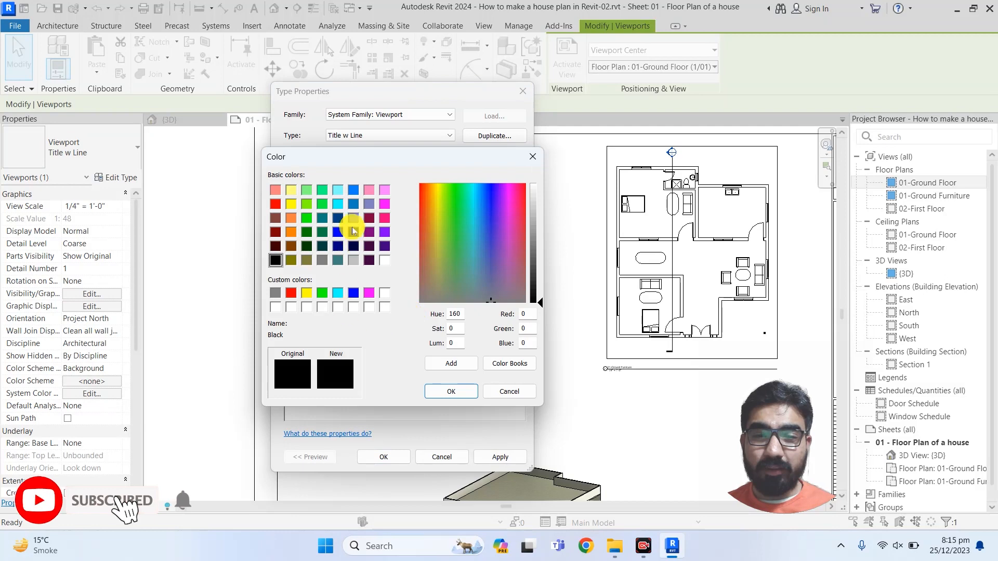
click(275, 205)
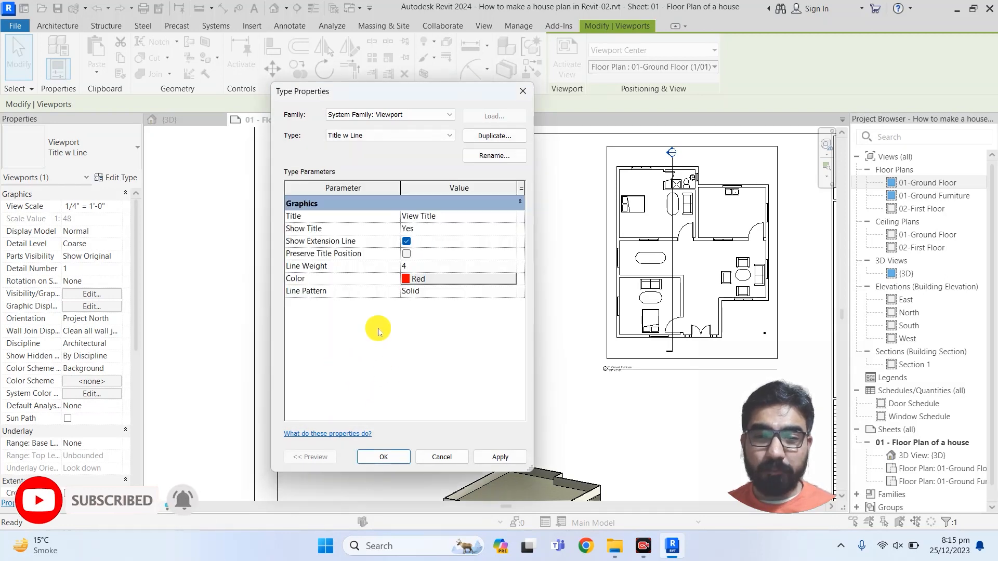
Set the viewport type's line pattern to Center, accept the changes and check the title line under the ground floor plan
click(425, 292)
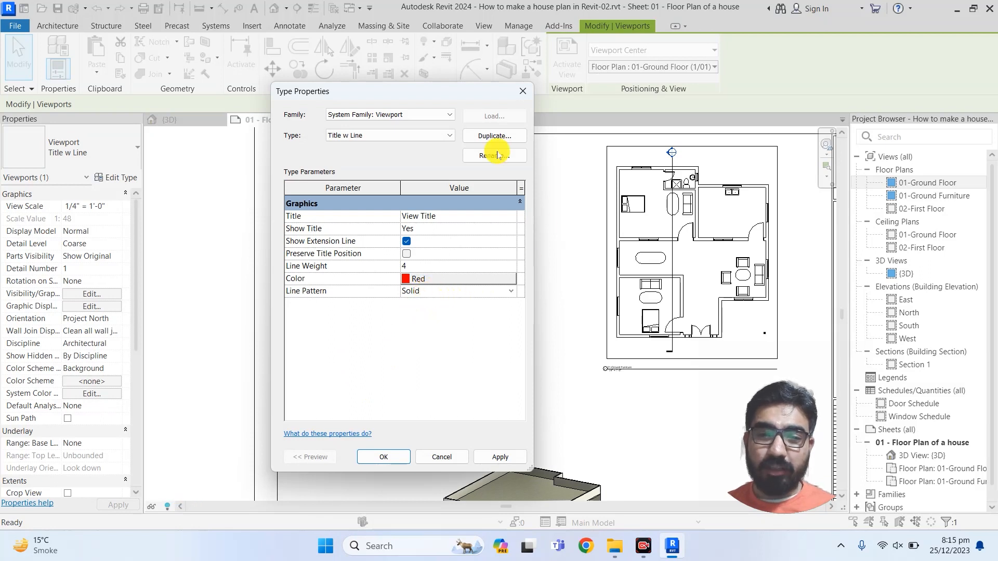
click(513, 292)
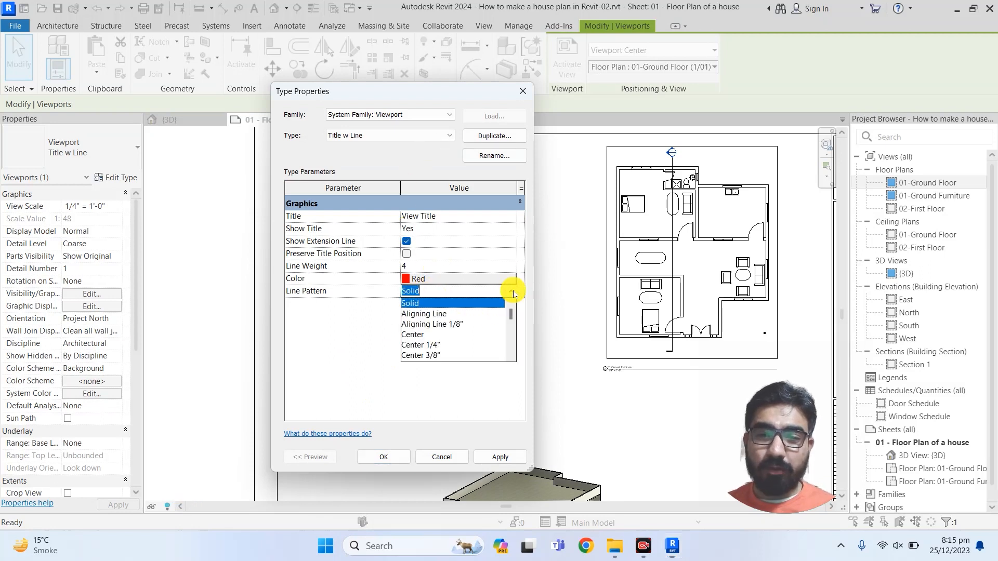
click(417, 337)
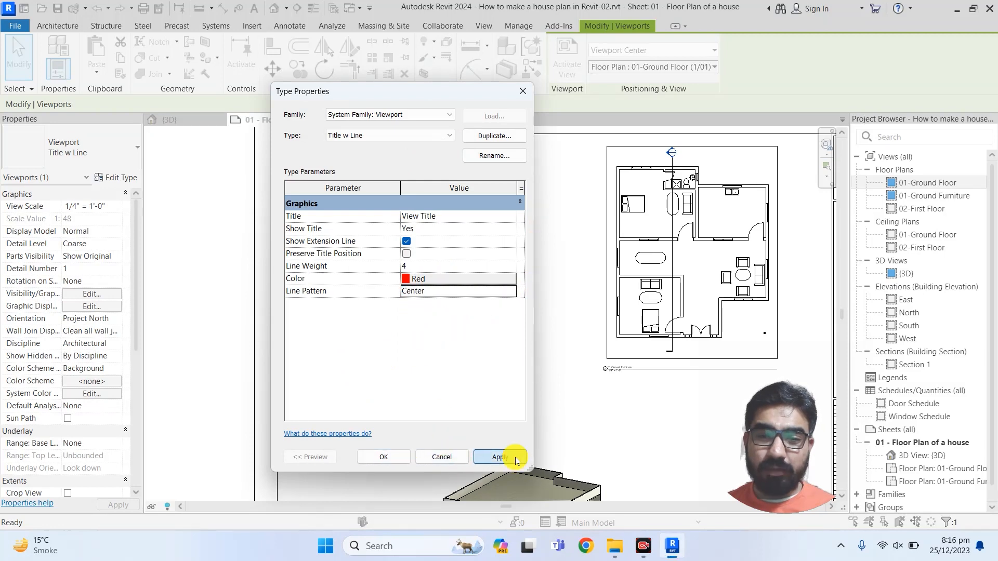
click(378, 462)
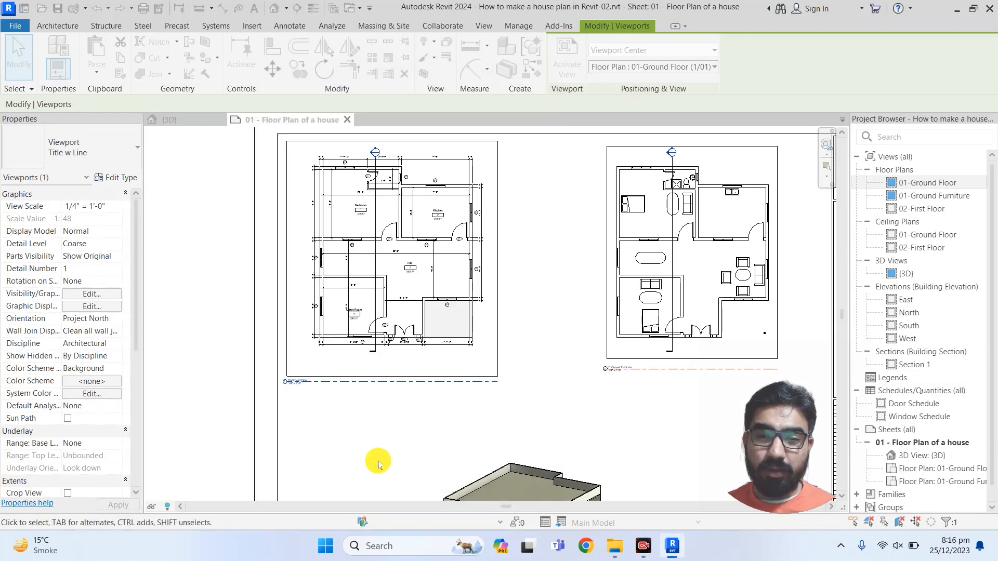
click(279, 394)
scroll(278, 393, up, 5)
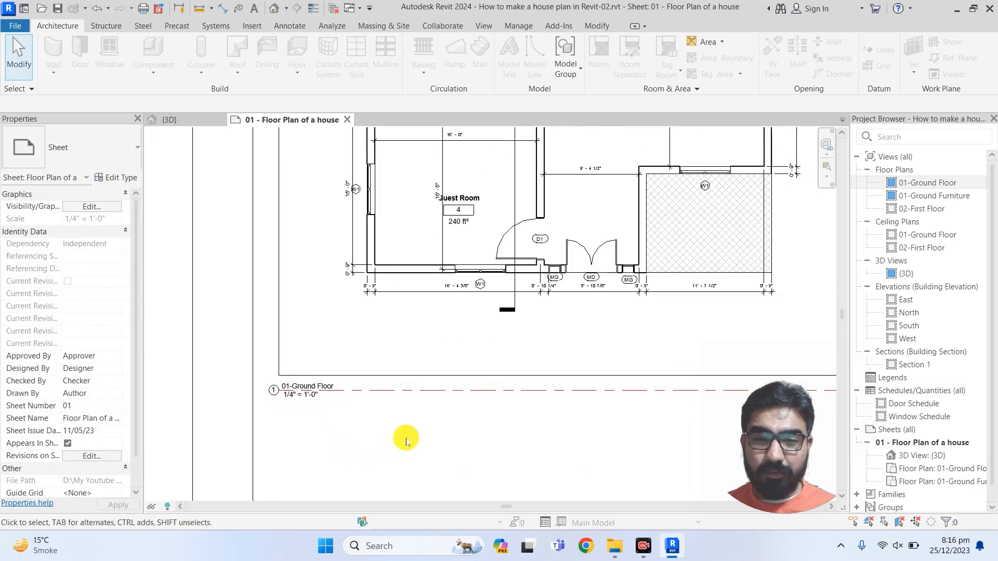
scroll(400, 435, down, 5)
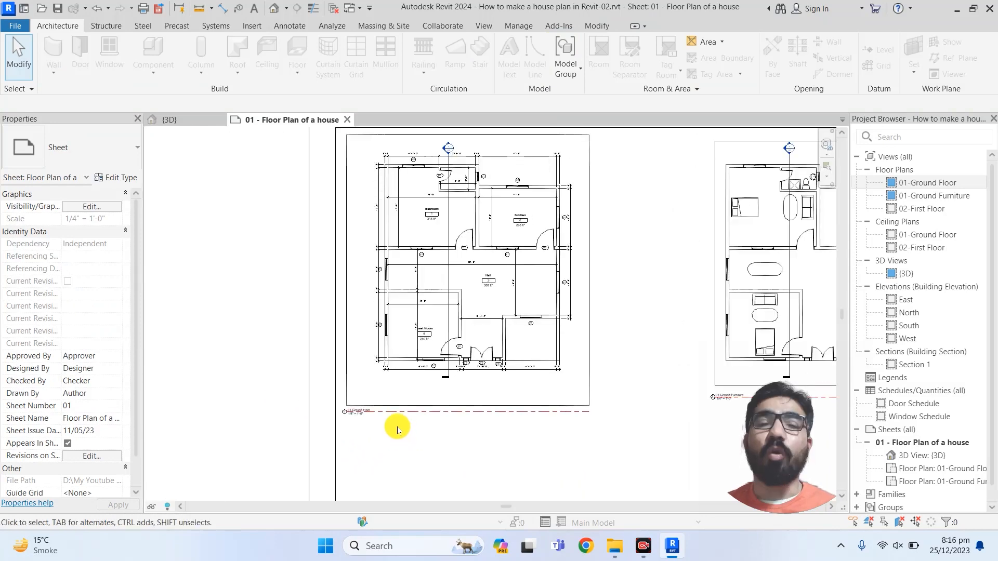
Open the 01-Ground Furniture and 01-Ground Floor plan views, and bring 01-Ground Furniture to the front
middle_drag(427, 343, 308, 313)
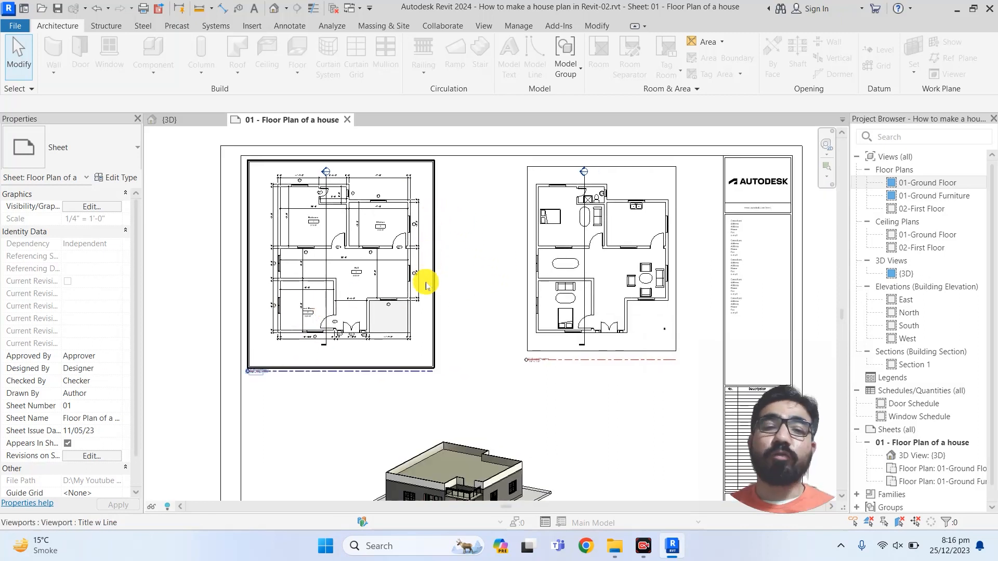
click(429, 213)
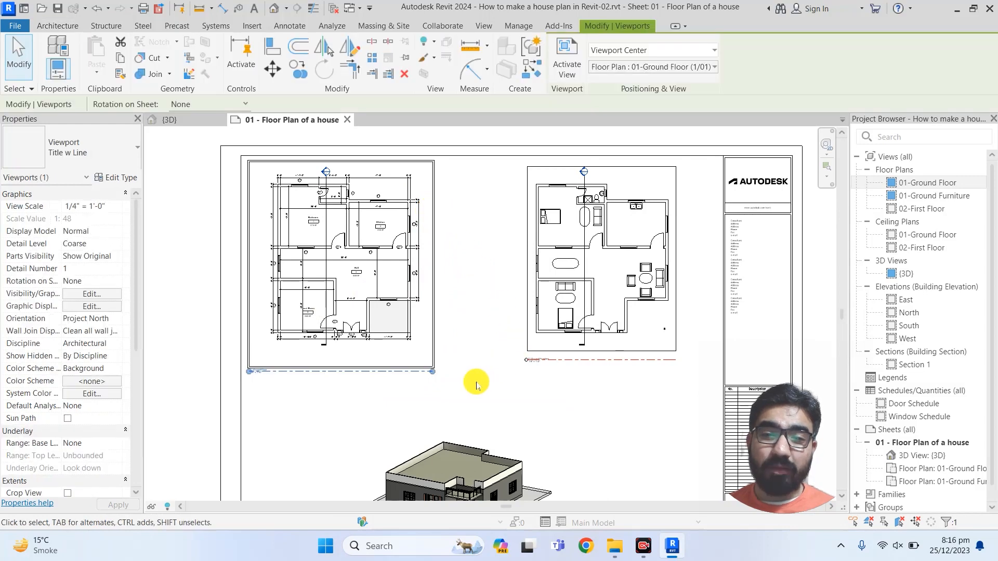
scroll(290, 234, down, 4)
middle_drag(387, 263, 474, 277)
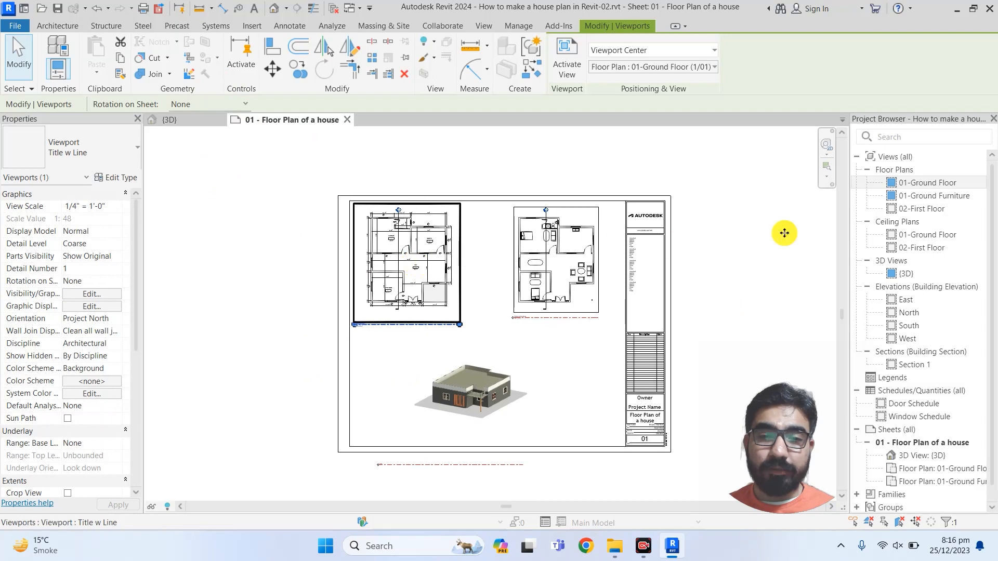
click(910, 194)
double_click(907, 184)
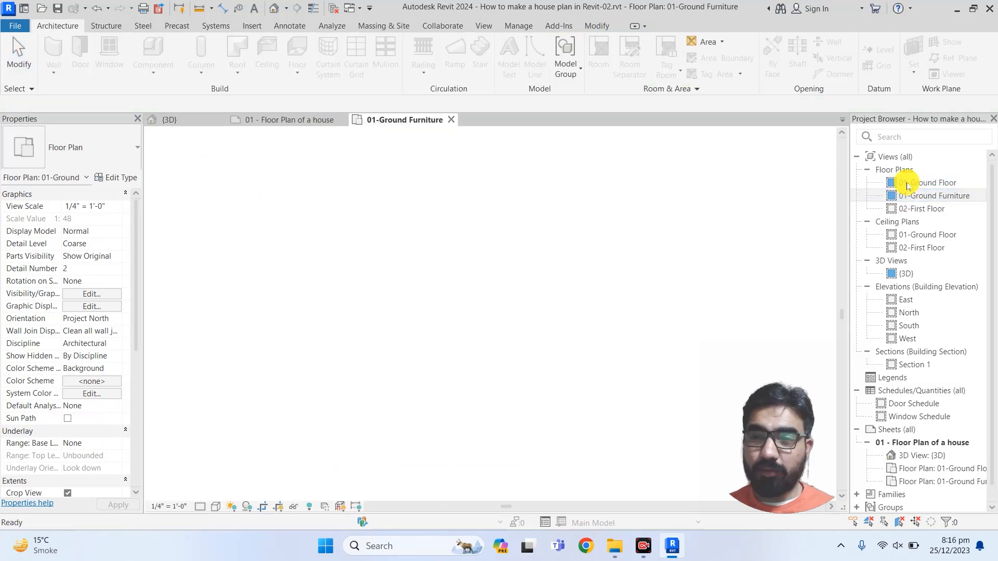
click(393, 120)
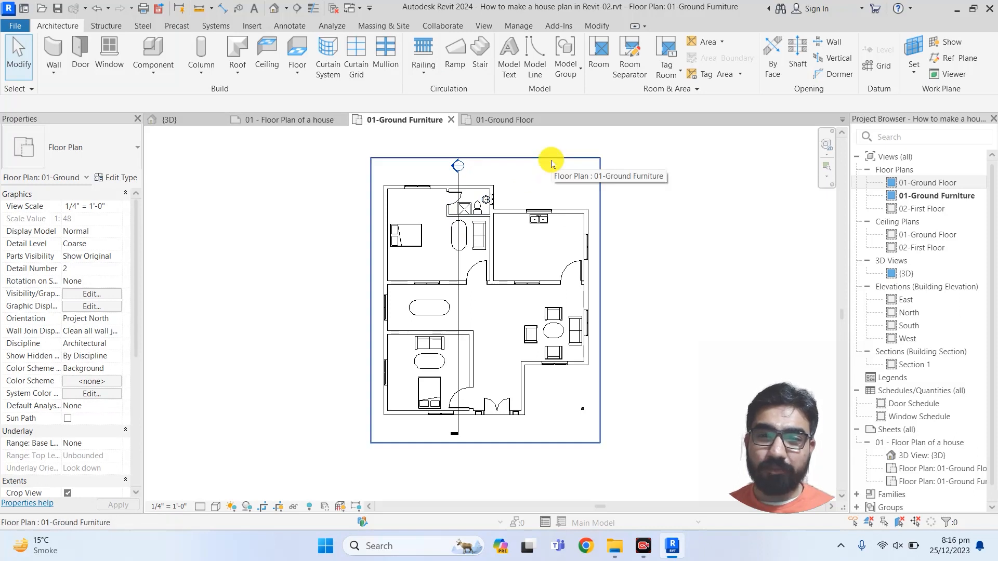
Enlarge the 01-Ground Furniture view's crop region outward on all four sides, and return to the sheet 01 - Floor Plan of a house
click(584, 159)
scroll(15, 427, down, 5)
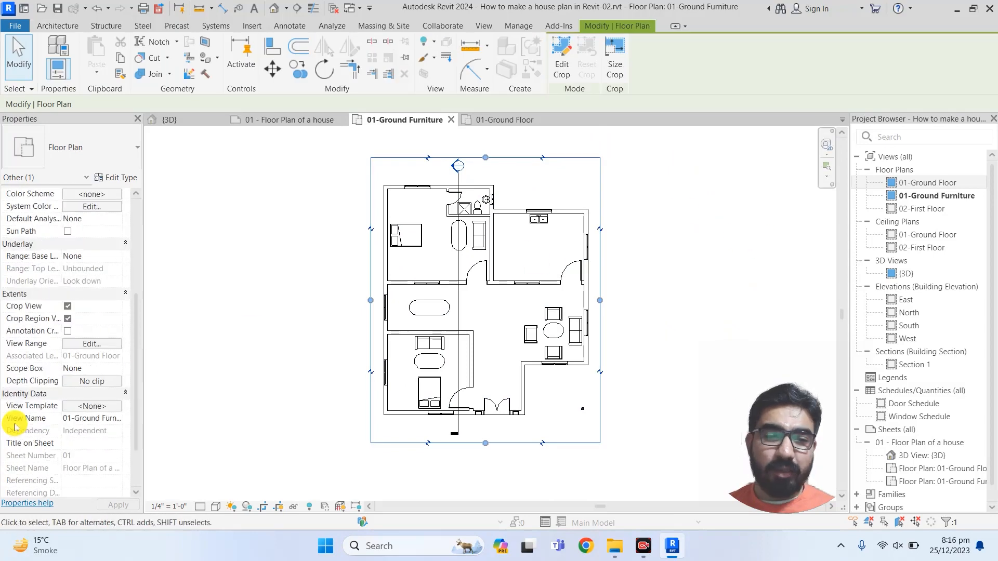
scroll(15, 416, down, 2)
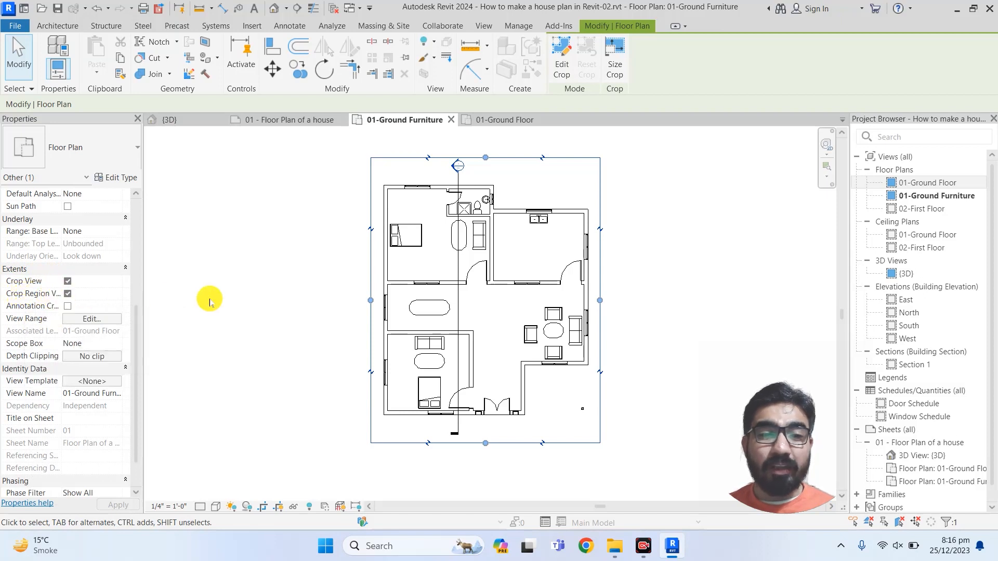
drag(370, 300, 279, 300)
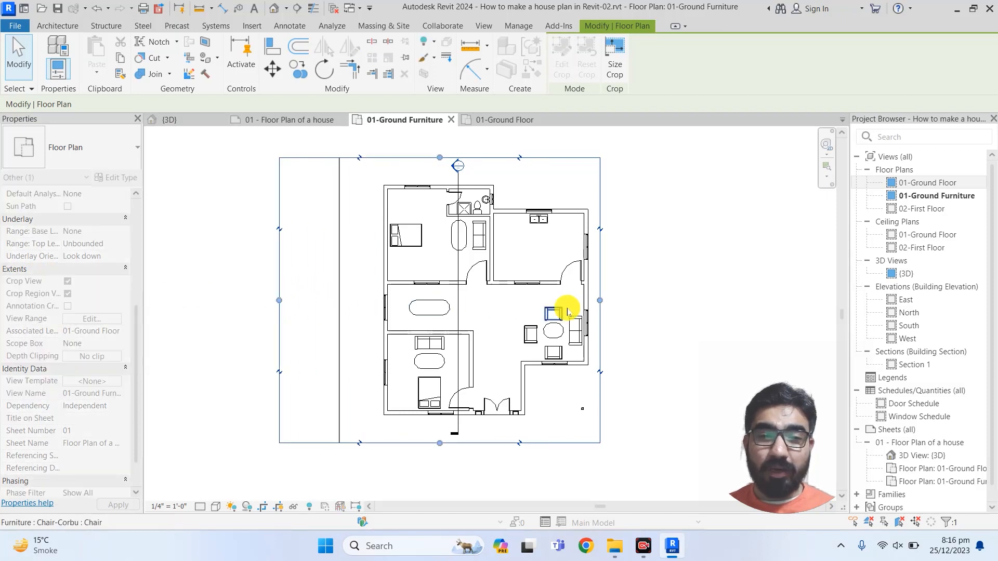
drag(600, 301, 689, 300)
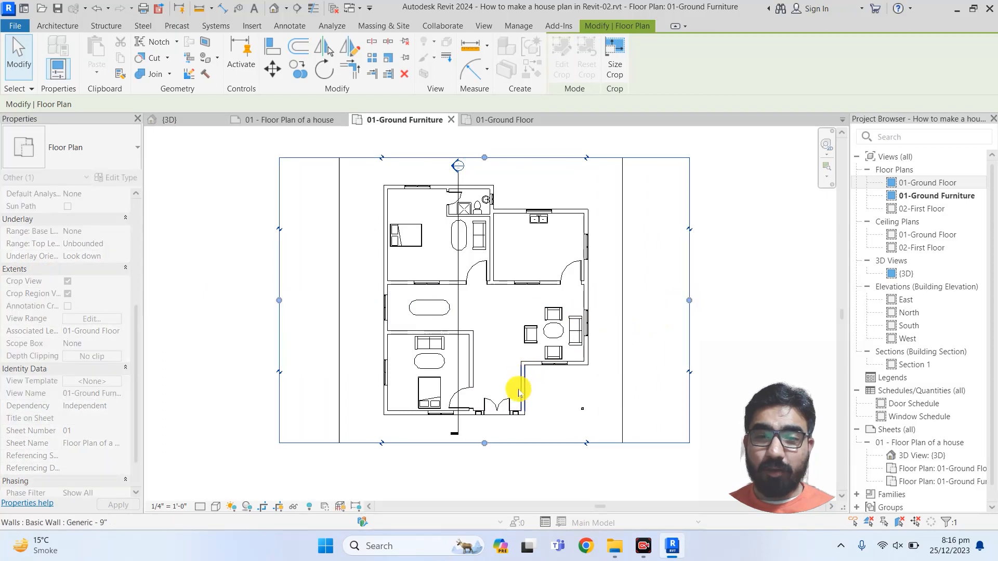
drag(485, 443, 484, 478)
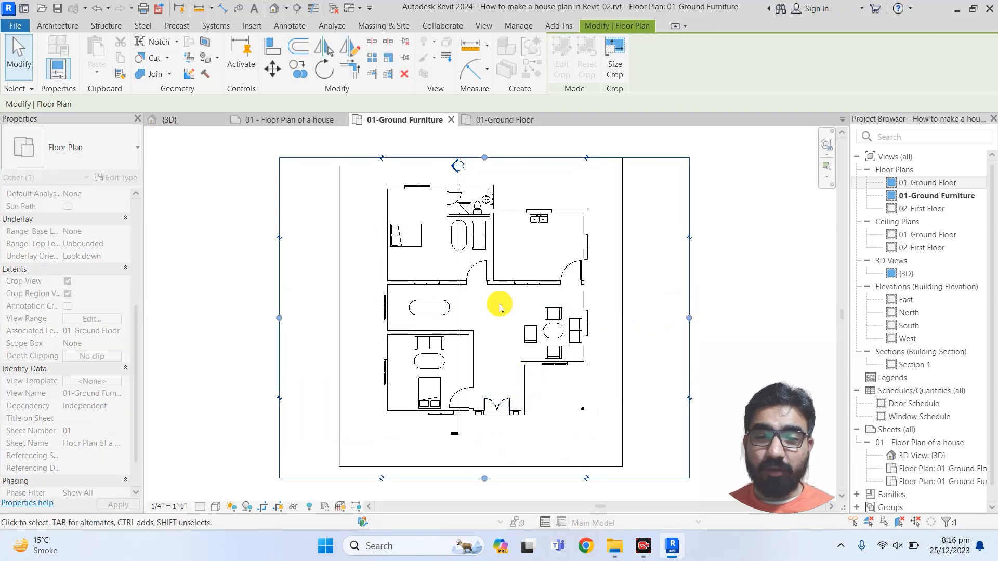
drag(484, 157, 484, 135)
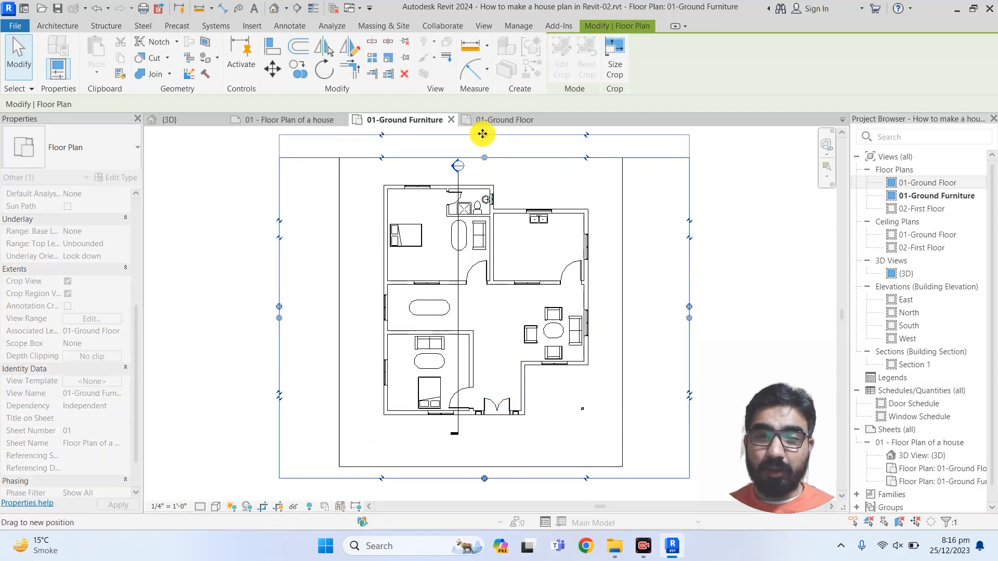
click(274, 120)
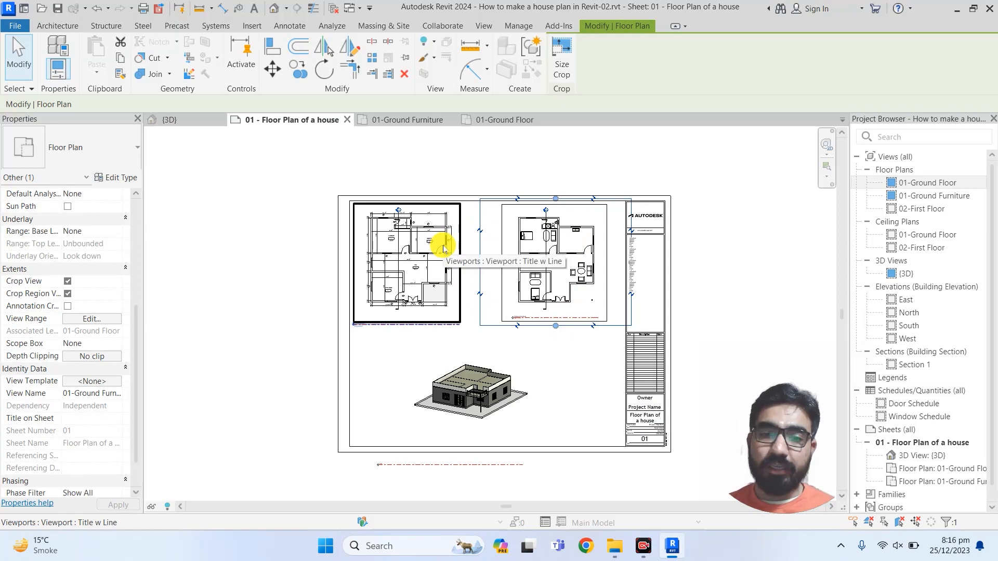
Turn off view cropping and hide the crop region in the 01-Ground Furniture view, dismissing the save reminder
click(497, 120)
click(392, 121)
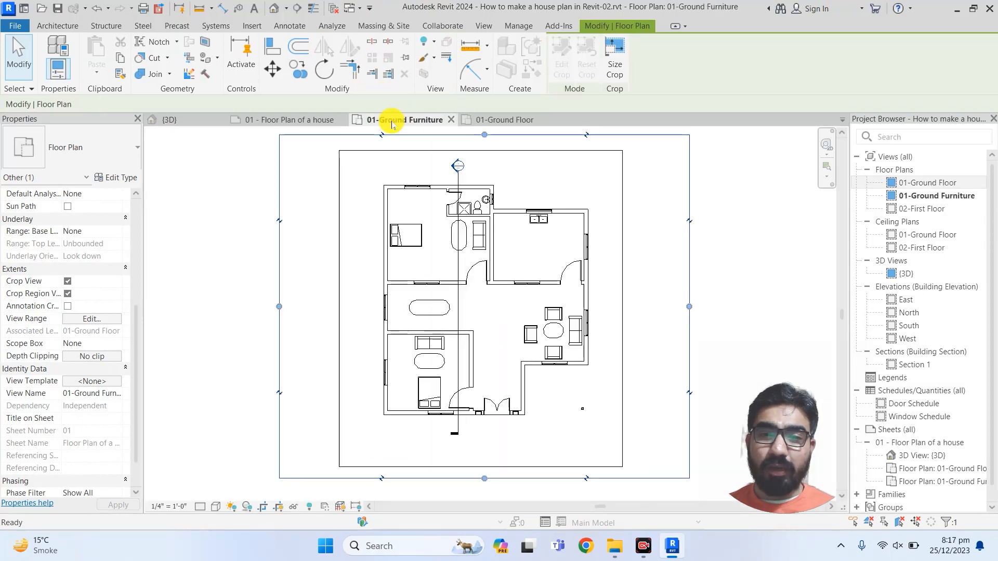
click(262, 511)
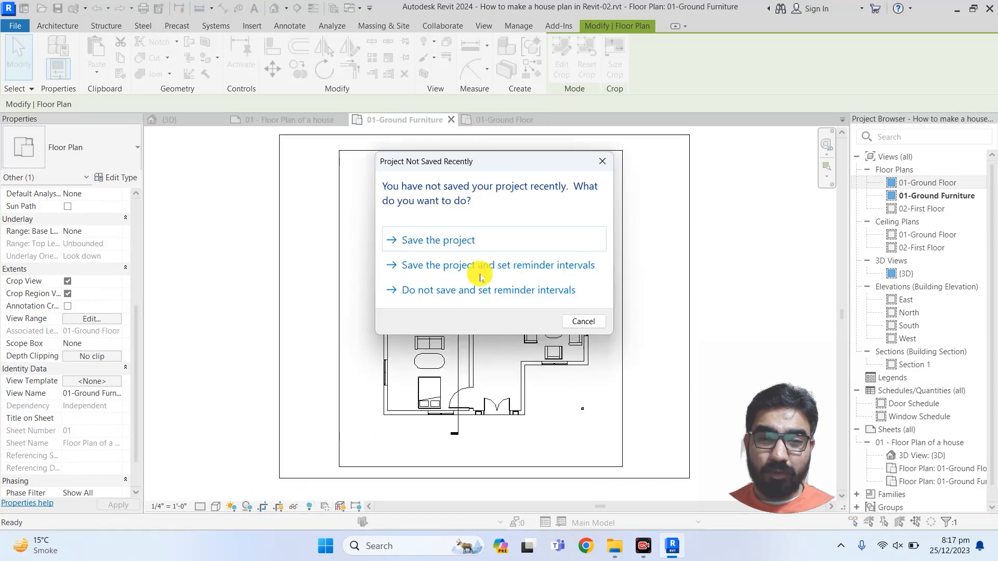
click(602, 161)
click(280, 507)
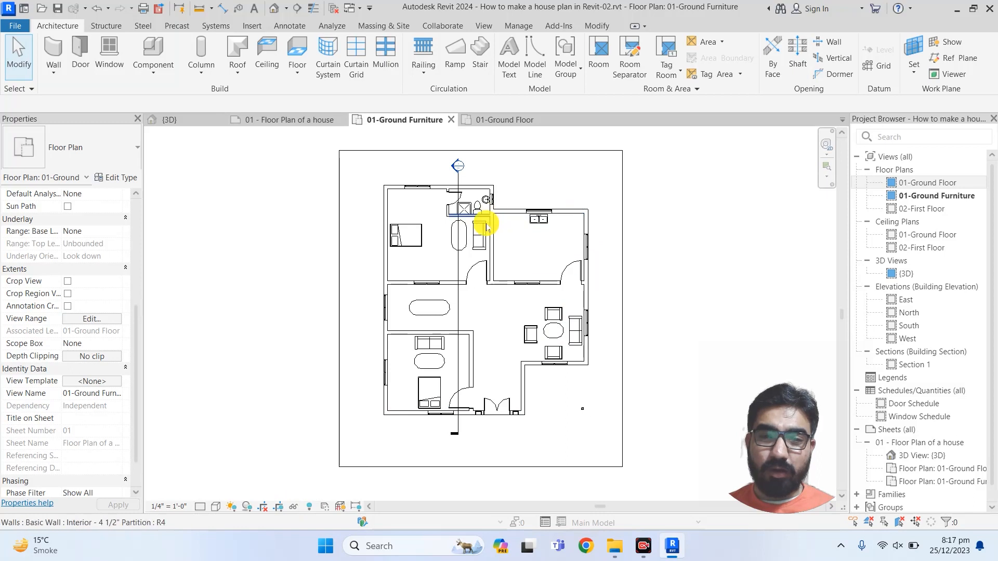
Delete the toposolid around the house in 01-Ground Furniture, and compare it with the 01-Ground Floor view and the sheet
scroll(669, 209, down, 1)
scroll(668, 209, down, 1)
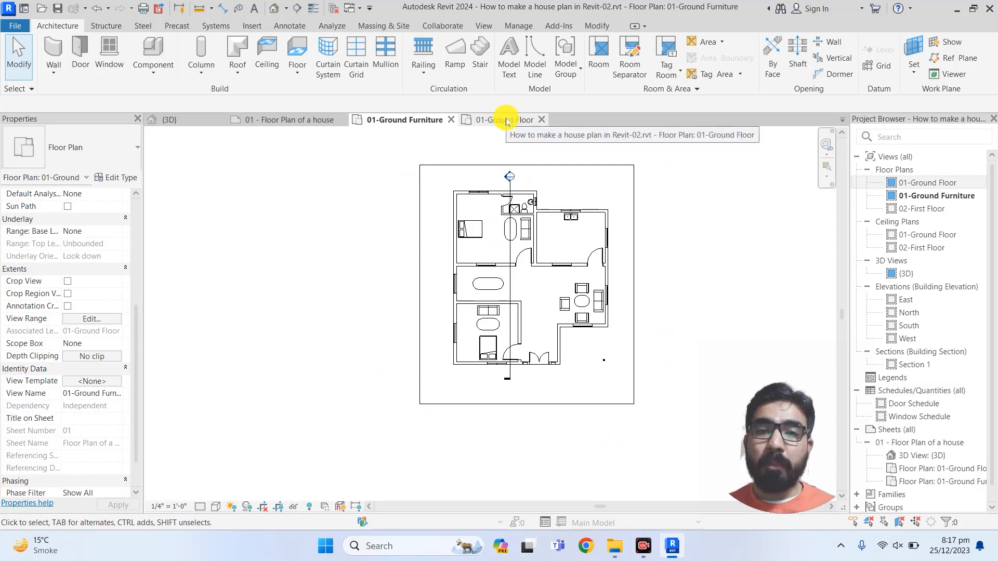
click(454, 165)
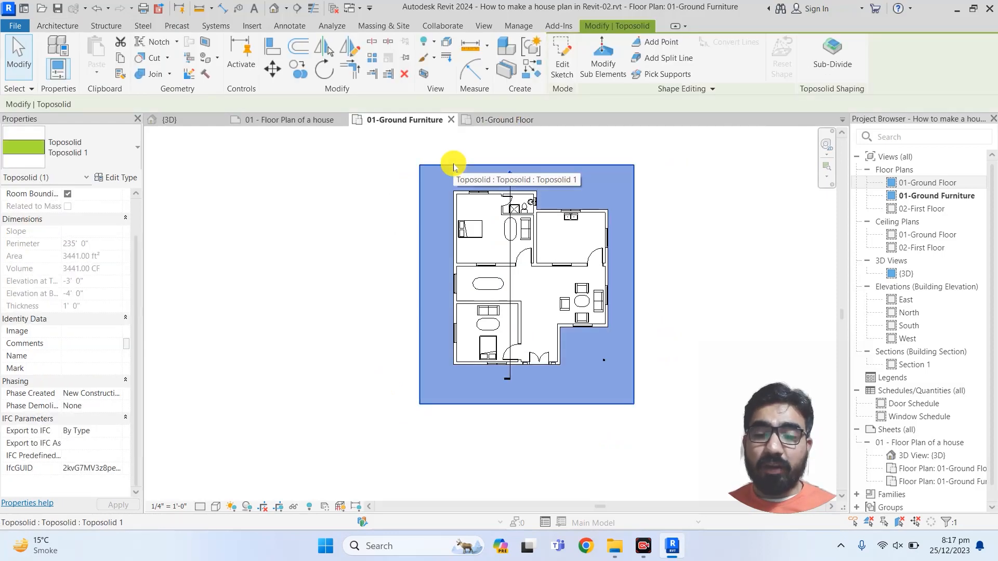
key(Delete)
click(483, 121)
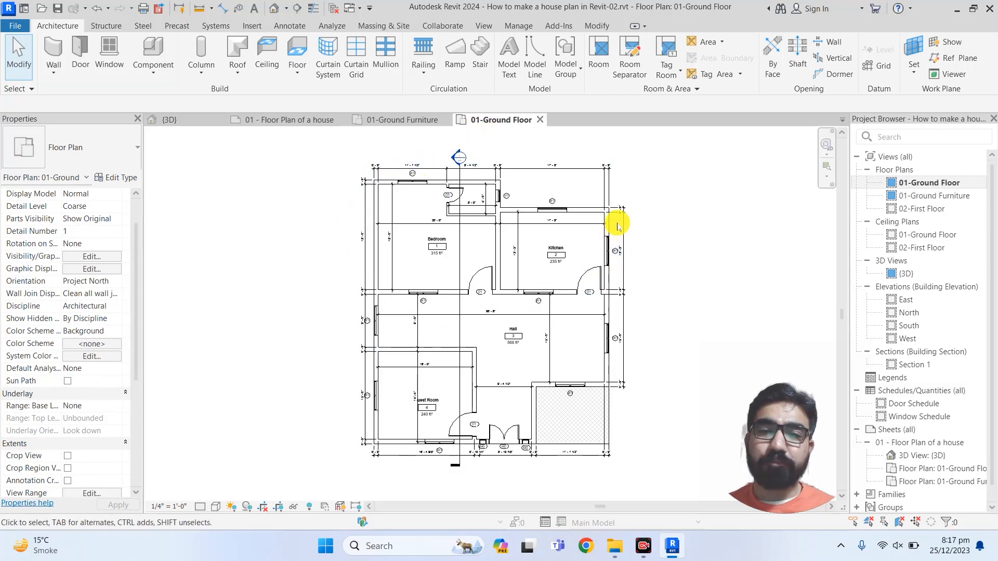
click(402, 120)
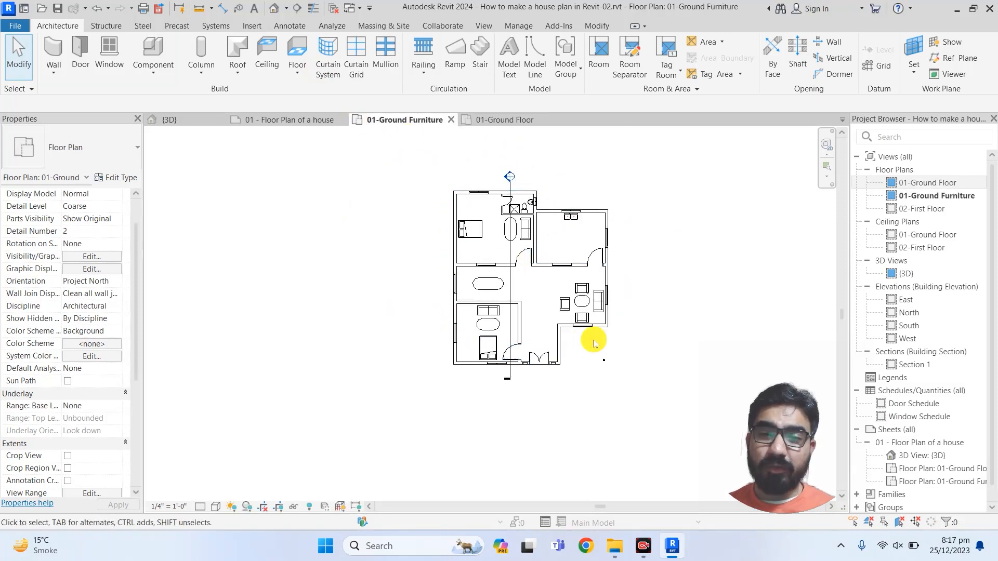
middle_drag(550, 221, 498, 226)
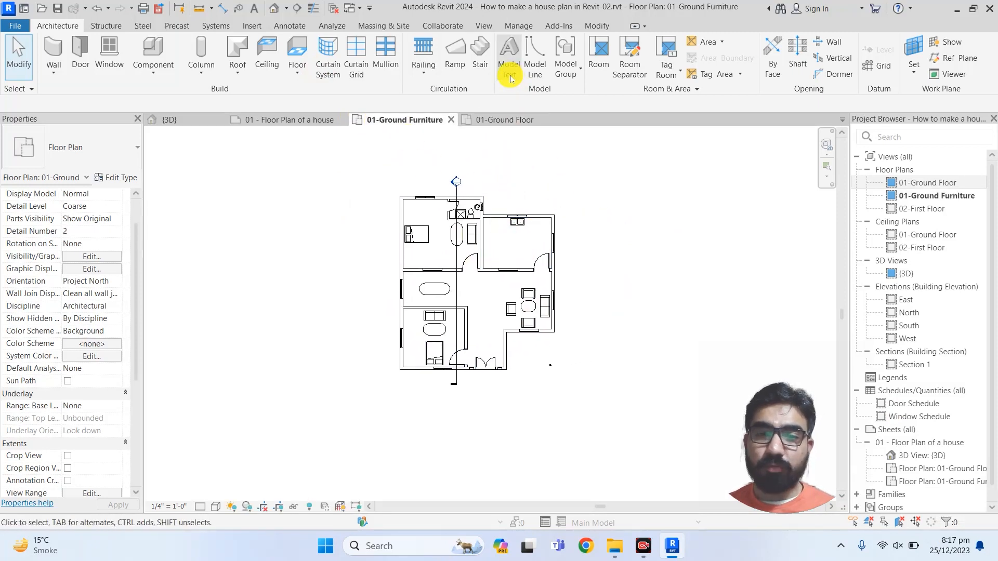
click(278, 120)
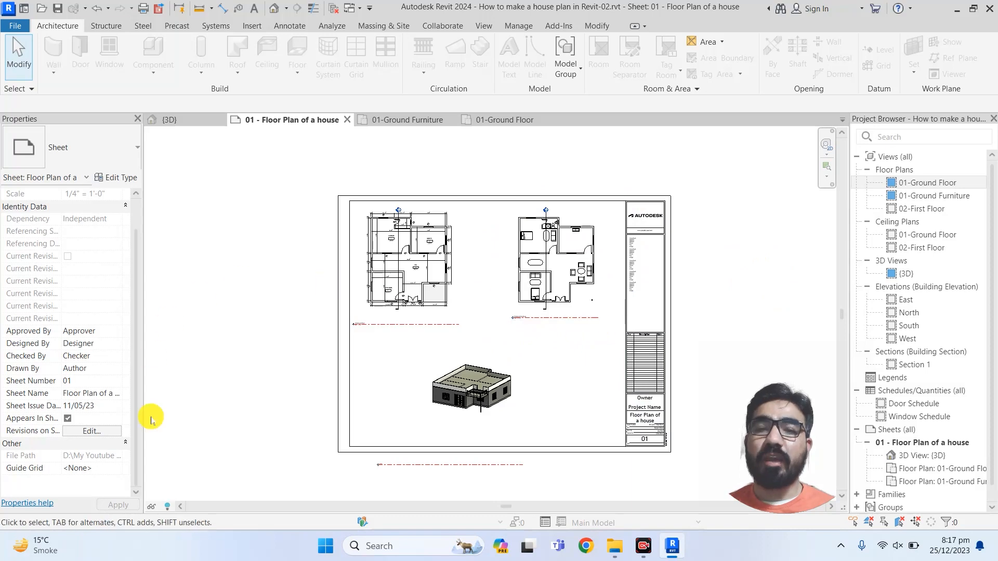
Make the crop region visible in the 01-Ground Furniture view and return to the sheet
click(381, 120)
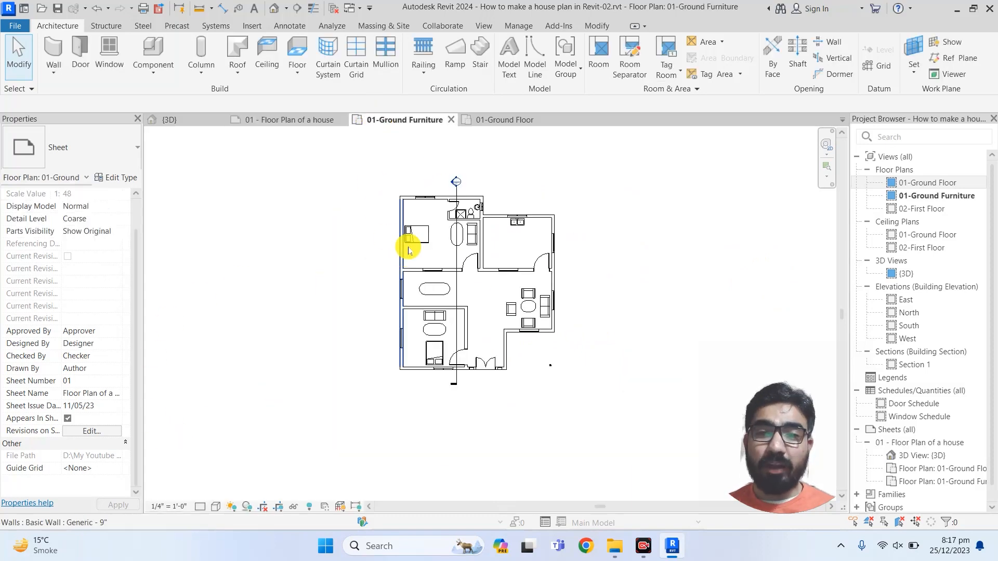
scroll(78, 388, down, 3)
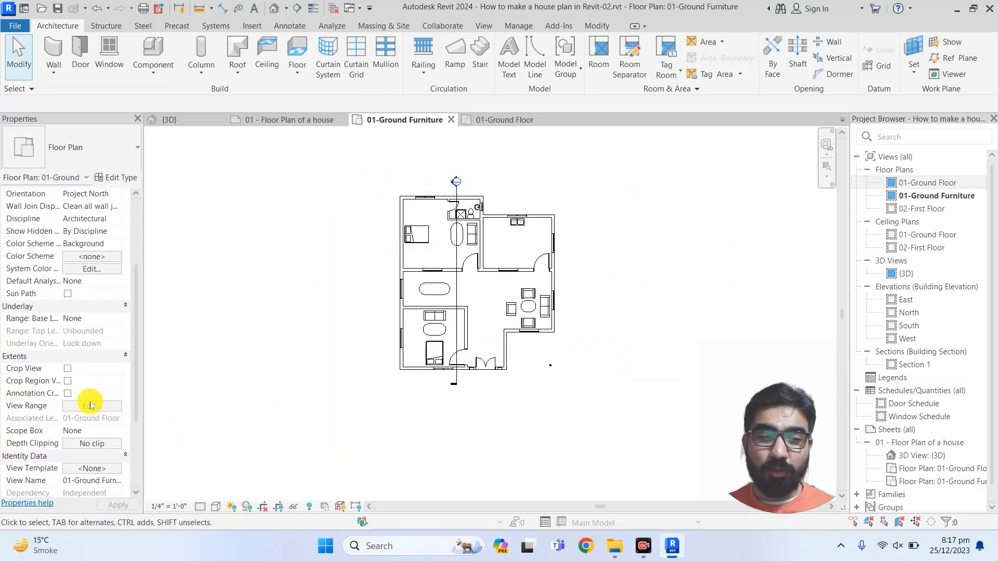
click(68, 381)
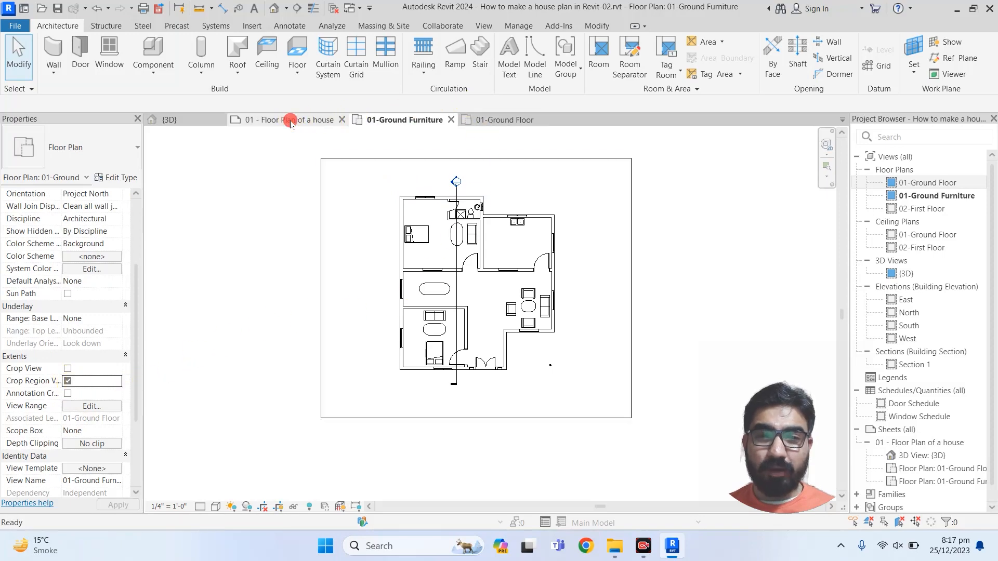
click(258, 120)
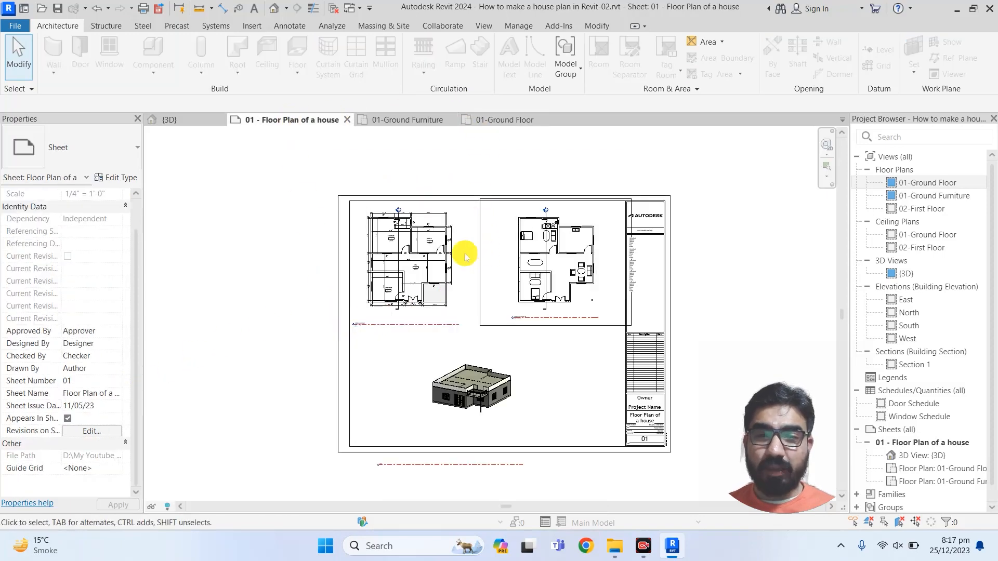
Make the crop region visible in the 01-Ground Floor view and return to the sheet
click(401, 120)
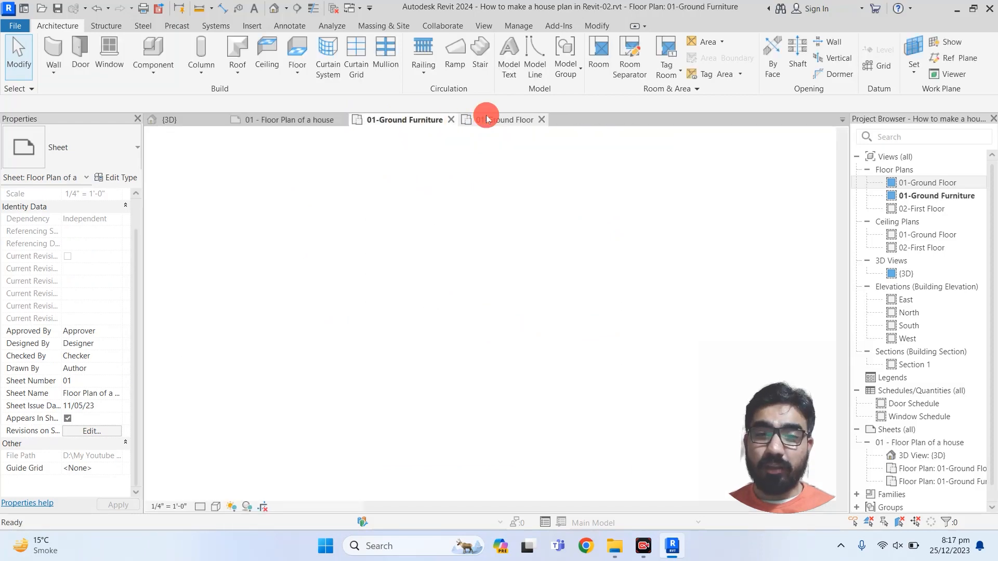
click(473, 120)
scroll(58, 404, down, 5)
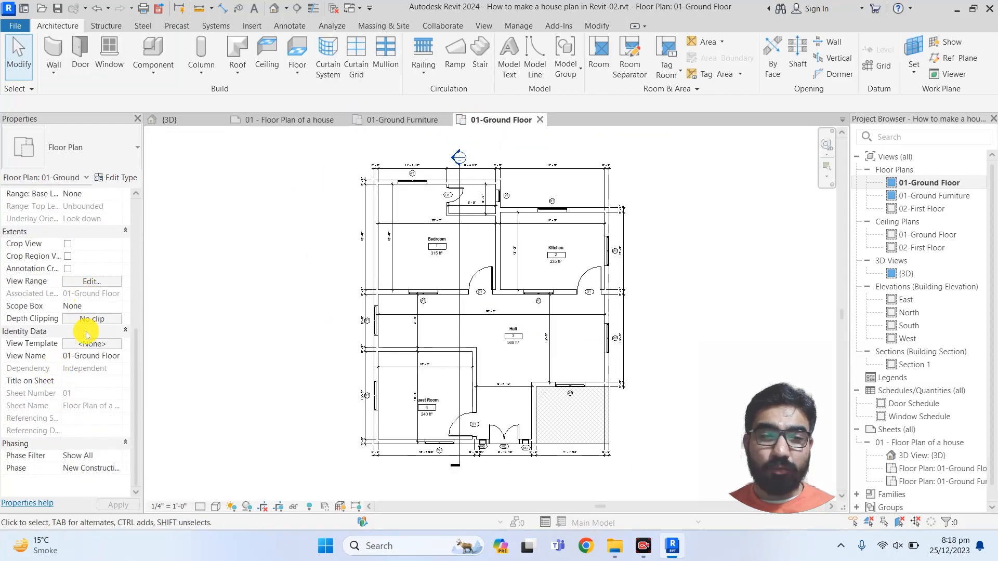
scroll(84, 346, up, 7)
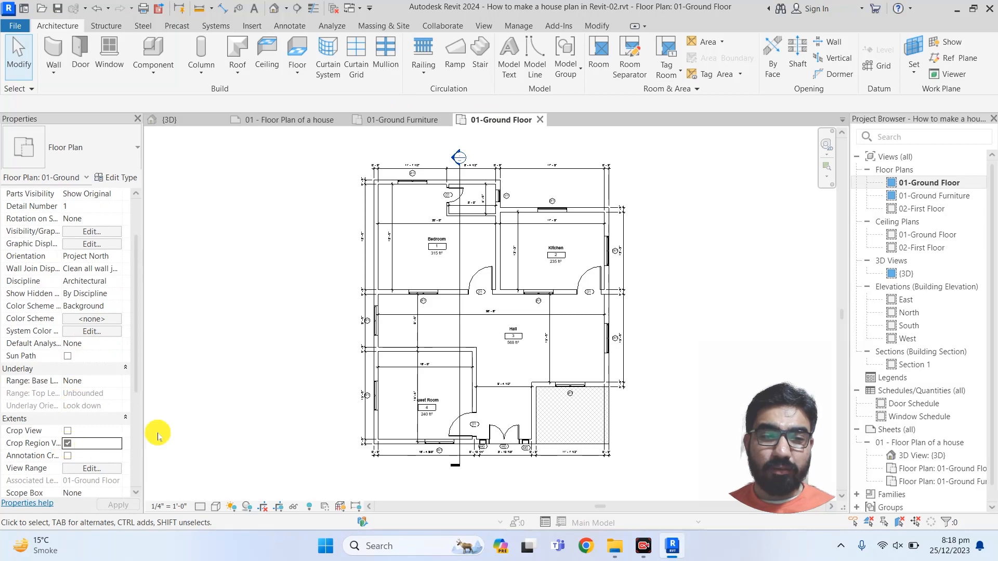
click(294, 120)
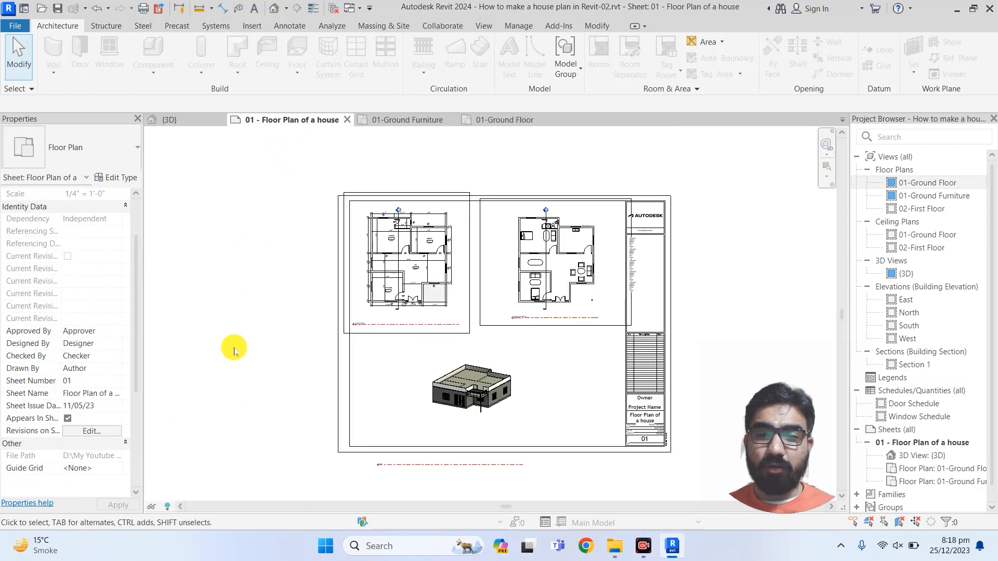
Nudge the 01-Ground Floor viewport down and to the right until its crop region lies inside the sheet border
click(438, 338)
key(Down)
key(Down)
key(Down)
key(Down)
key(Down)
key(Down)
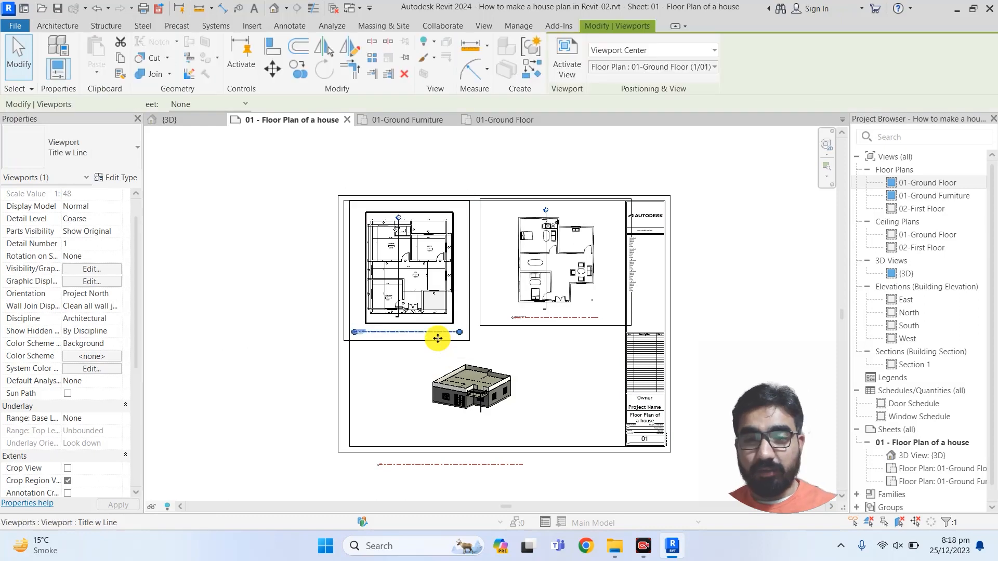
key(Right)
key(Right)
key(Right)
key(Right)
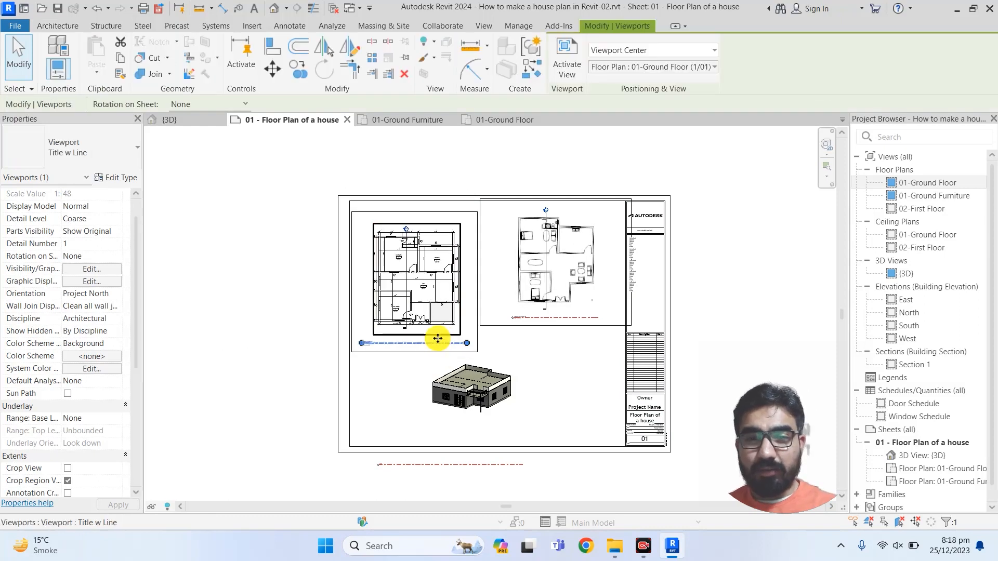
key(Up)
key(Left)
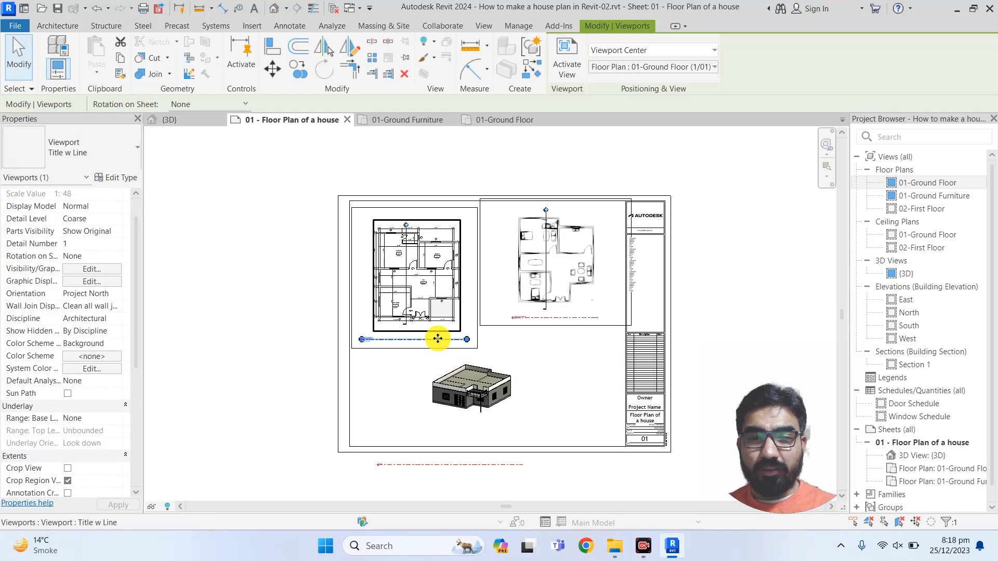
key(Up)
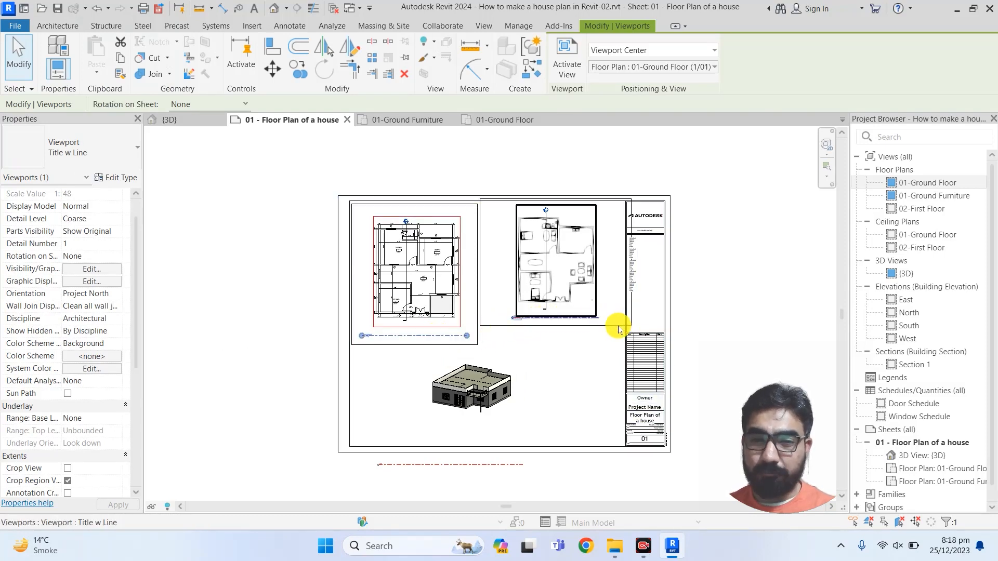
Nudge the 01-Ground Furniture viewport left until its crop region clears the title block, and deselect it
scroll(619, 329, up, 1)
scroll(619, 329, up, 4)
click(598, 324)
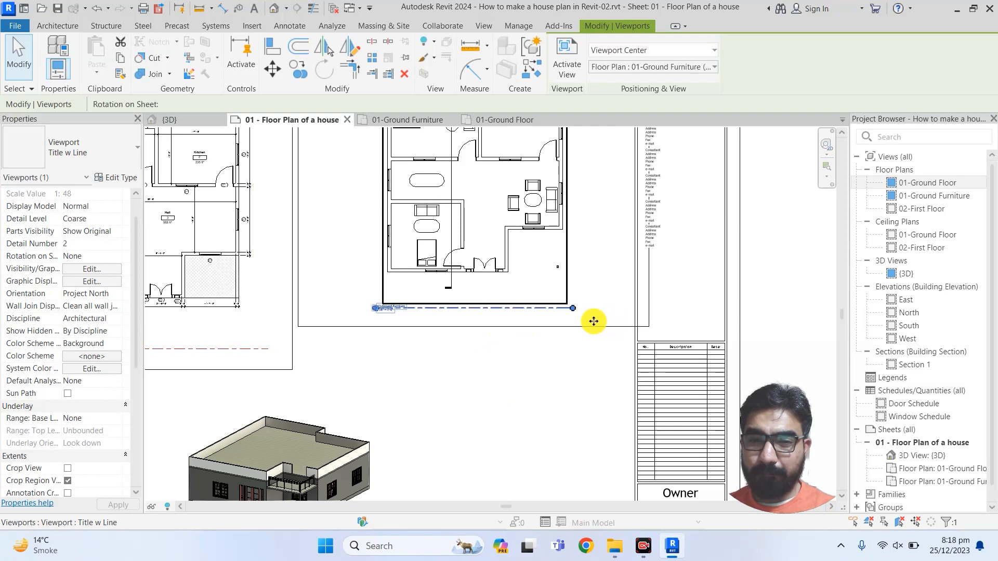
drag(580, 326, 571, 332)
scroll(571, 332, down, 2)
scroll(572, 333, down, 1)
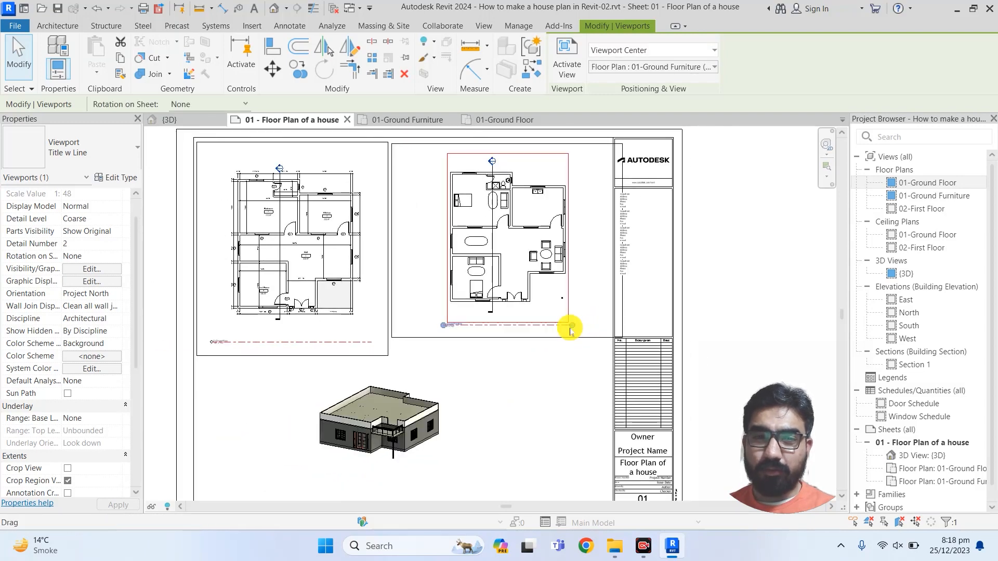
key(Left)
key(Left)
key(Left)
key(Left)
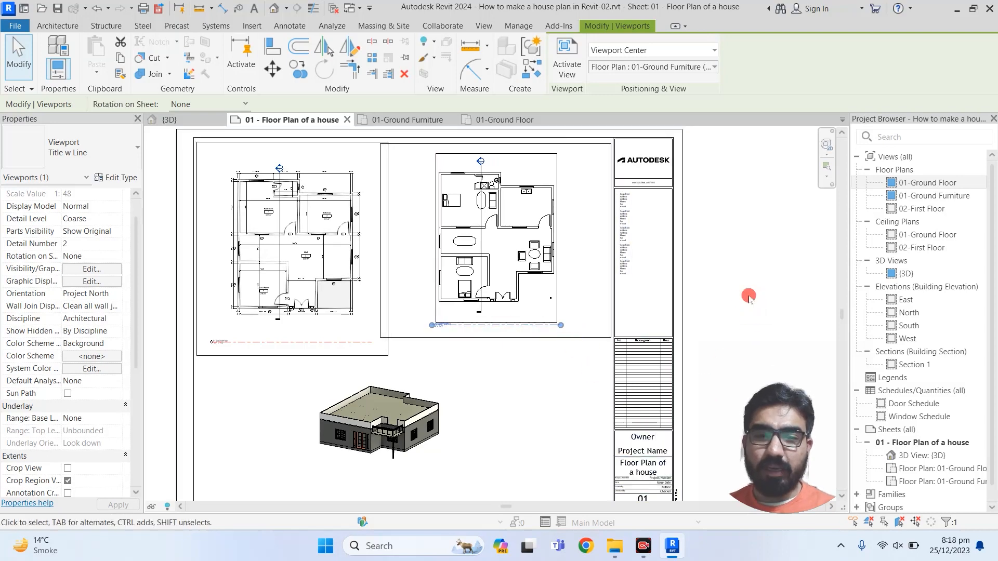
click(751, 292)
Hide the crop regions in the 01-Ground Furniture and 01-Ground Floor views and return to the sheet
click(395, 119)
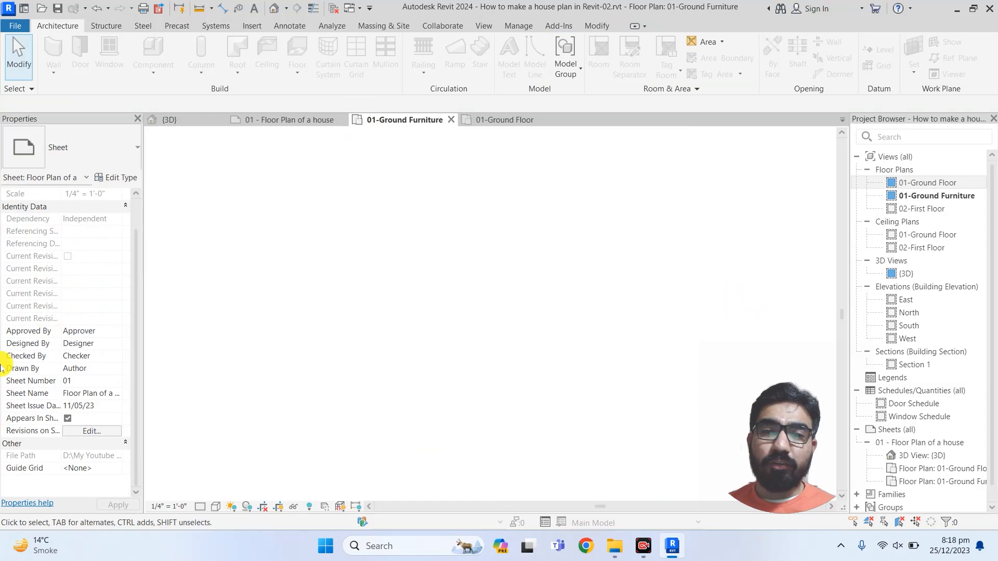
click(68, 331)
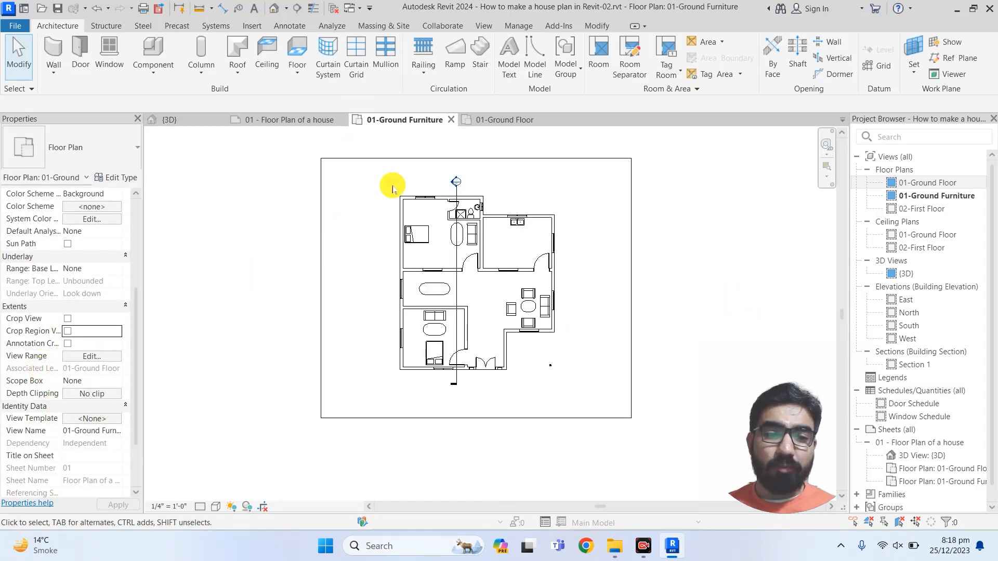
click(511, 120)
click(68, 332)
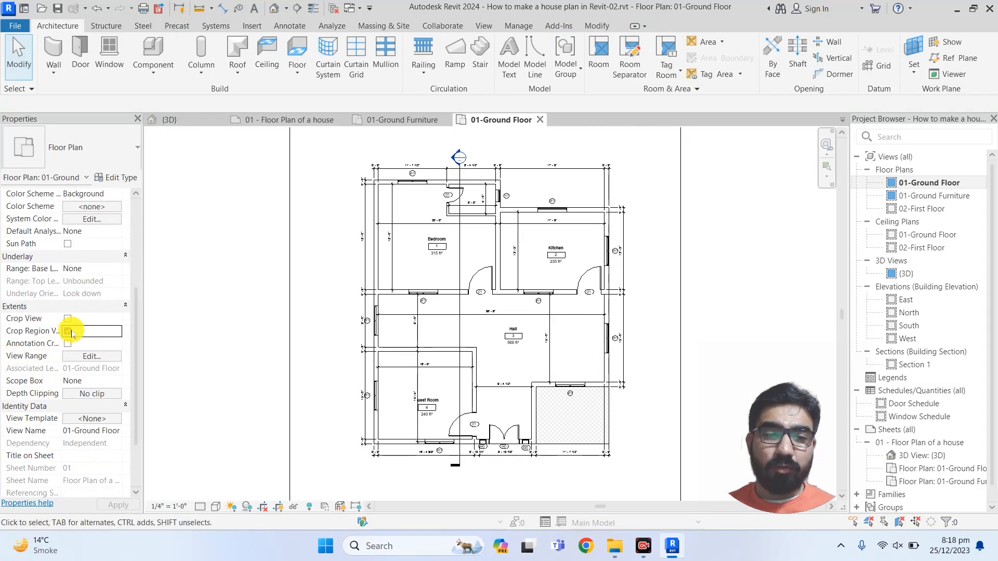
click(67, 331)
click(289, 119)
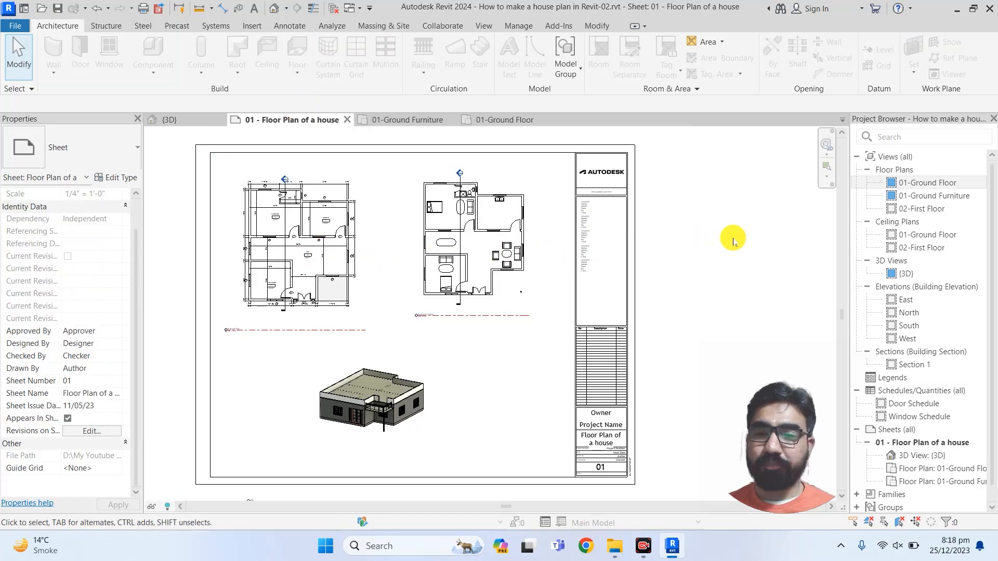
Select the viewport of the 3D house view on the sheet
click(352, 385)
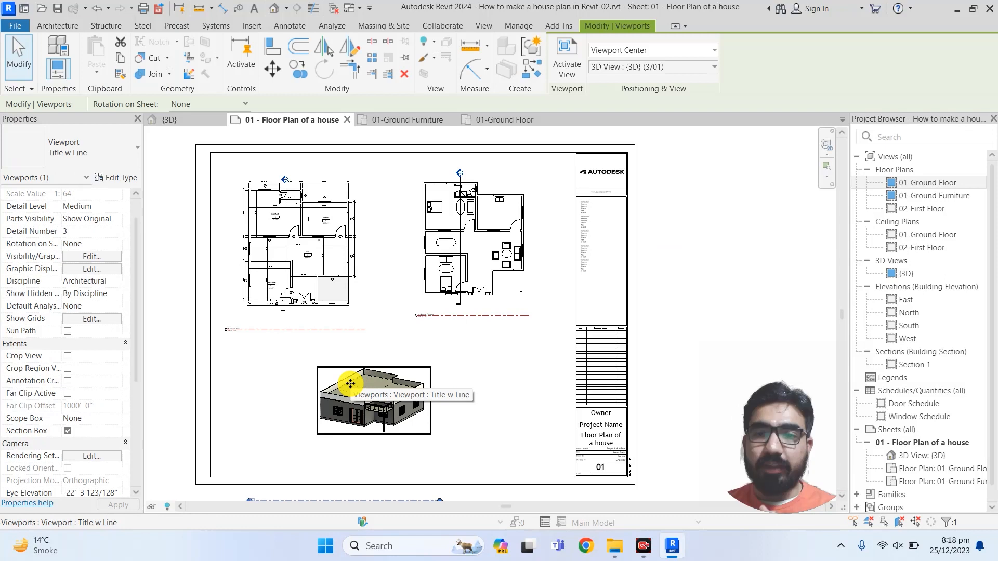